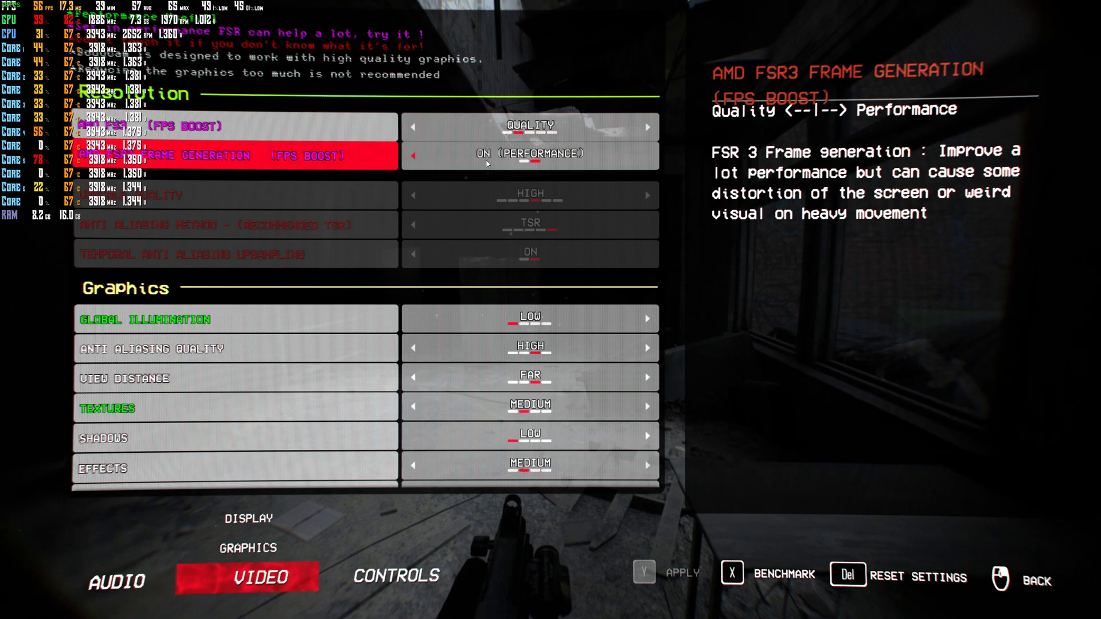
# Step: Set AMD FSR3 Frame Generation to Off (Quality) and return to the game
pyautogui.click(413, 155)
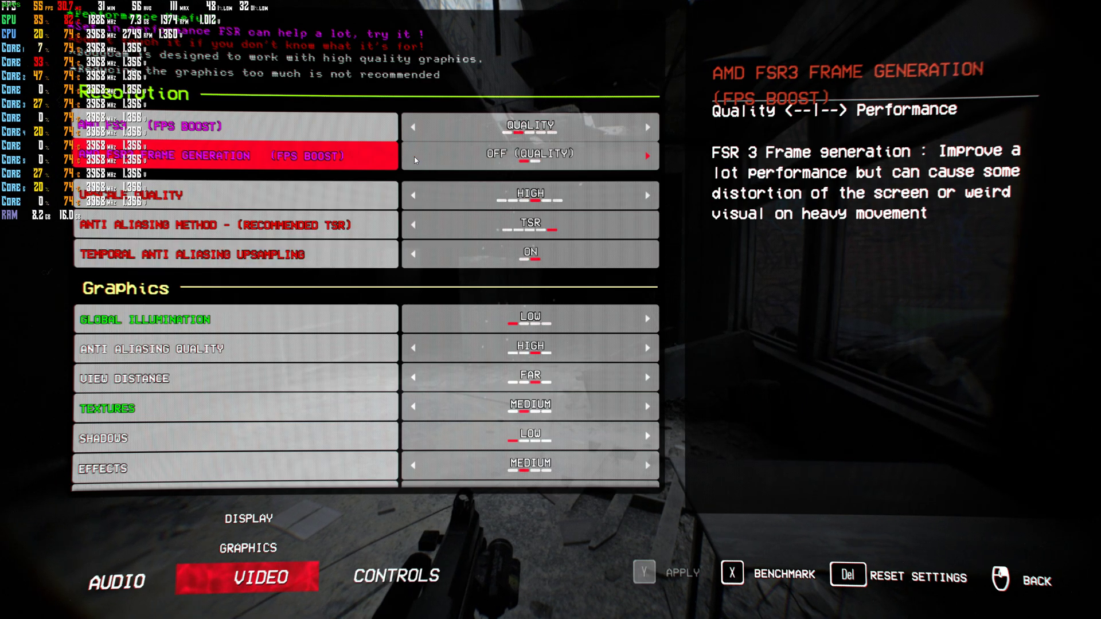
pyautogui.rightClick(414, 156)
pyautogui.press('Left')
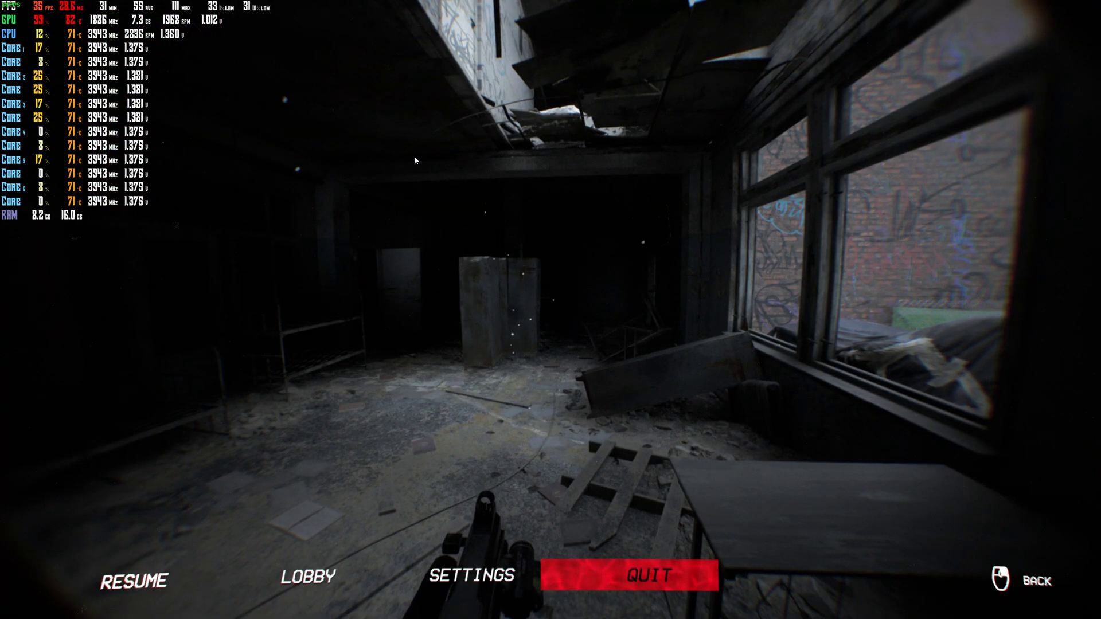
pyautogui.press('Left')
pyautogui.press('Left')
pyautogui.press('Escape')
# Step: Walk past the lockers and through the dark doorway into the stairwell room, examining the frame rate with frame generation off
pyautogui.press('w')
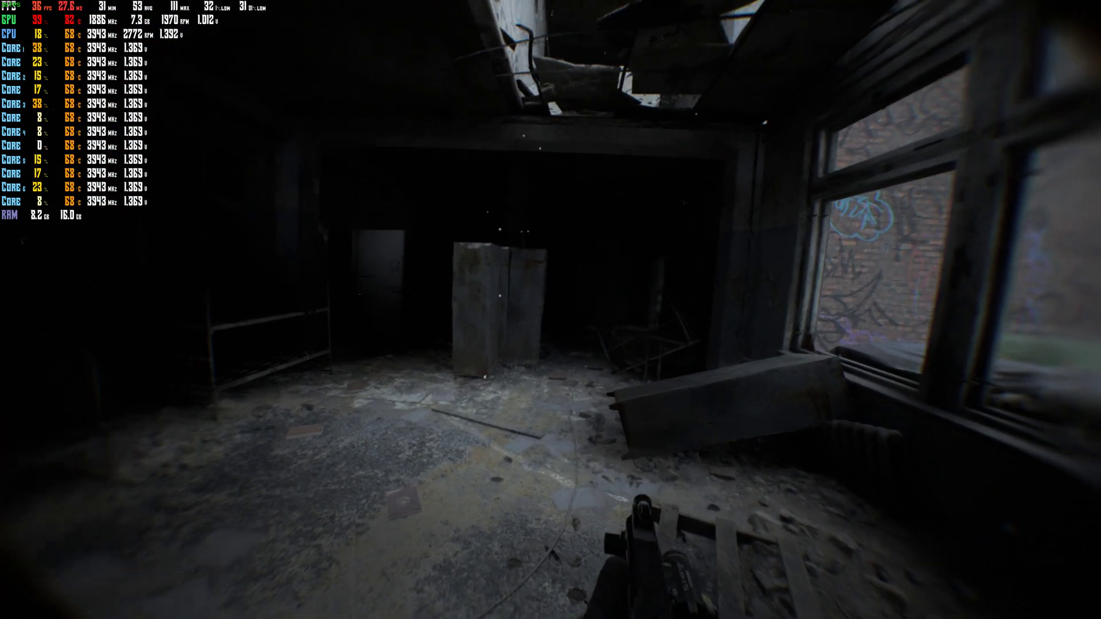
pyautogui.press('w')
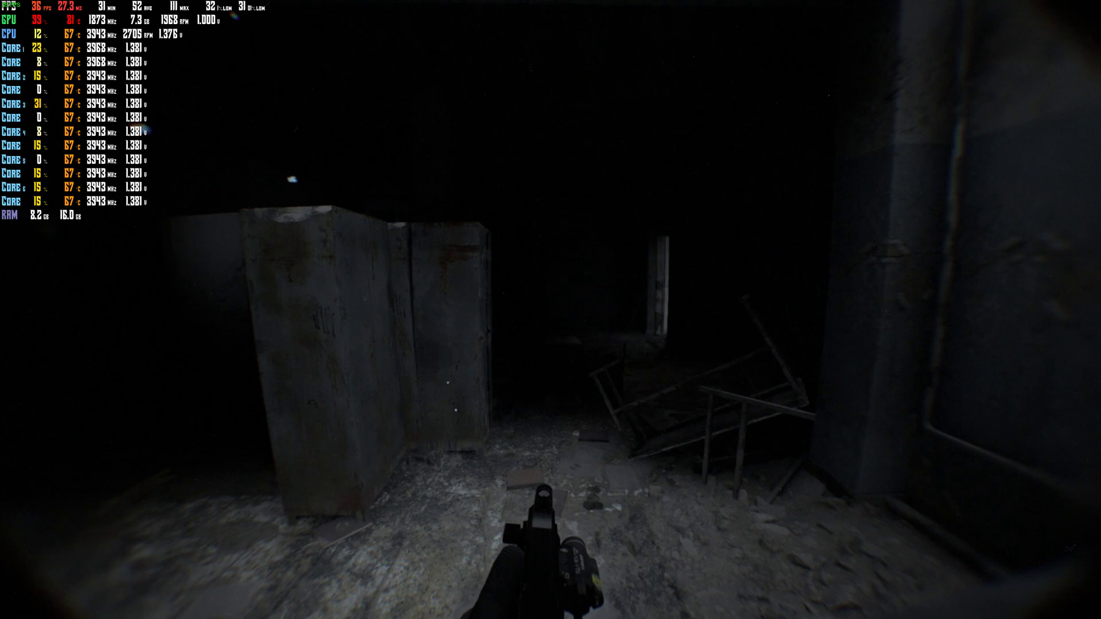
pyautogui.press('w')
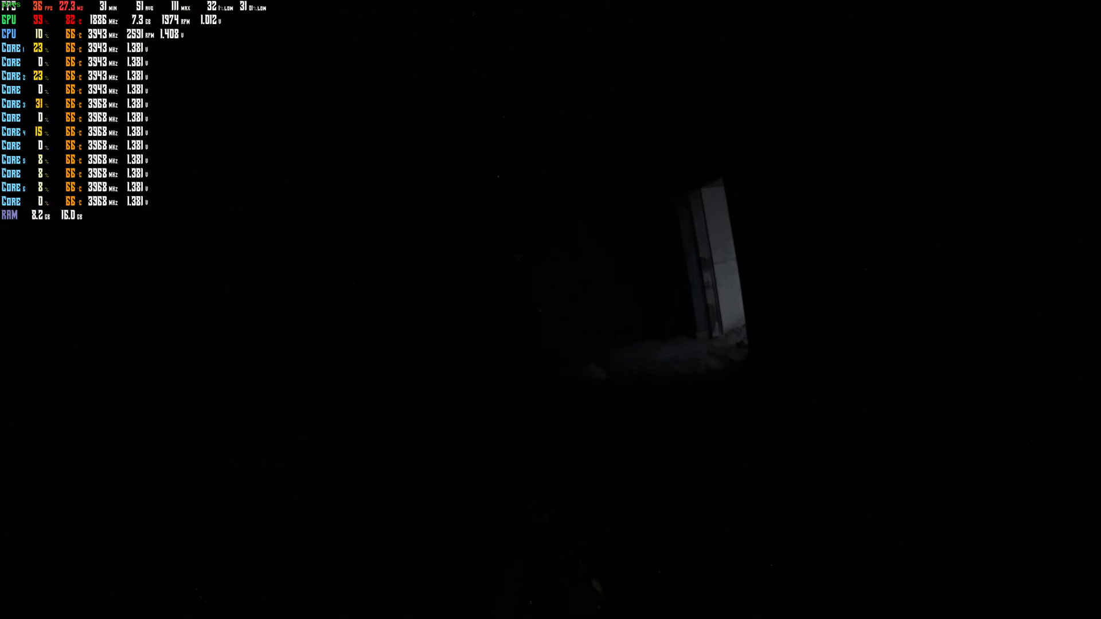
pyautogui.press('w')
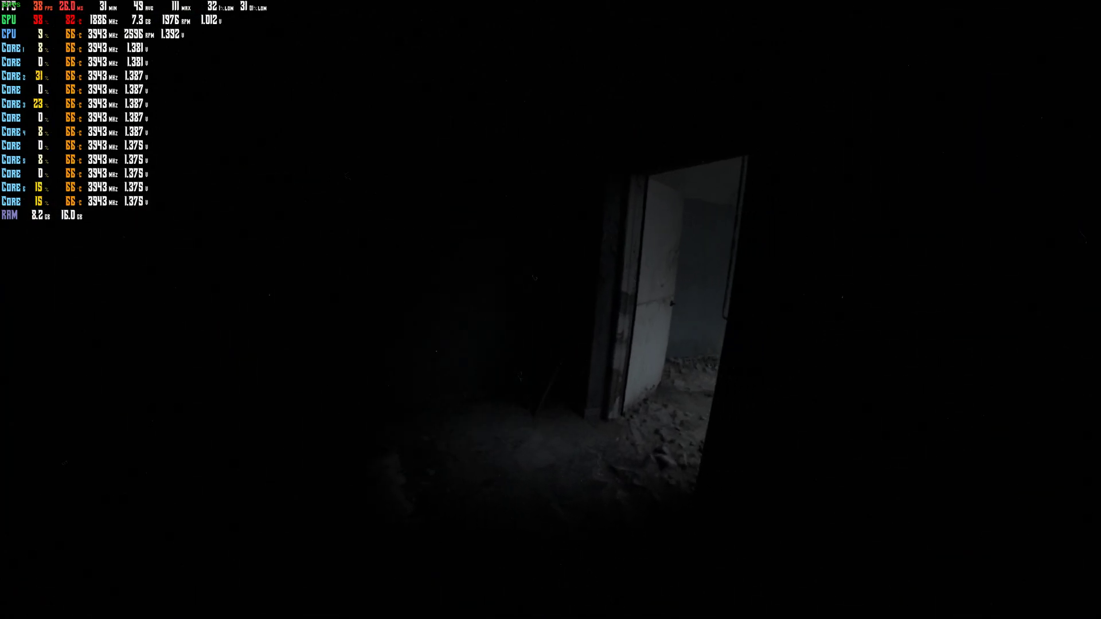
pyautogui.press('w')
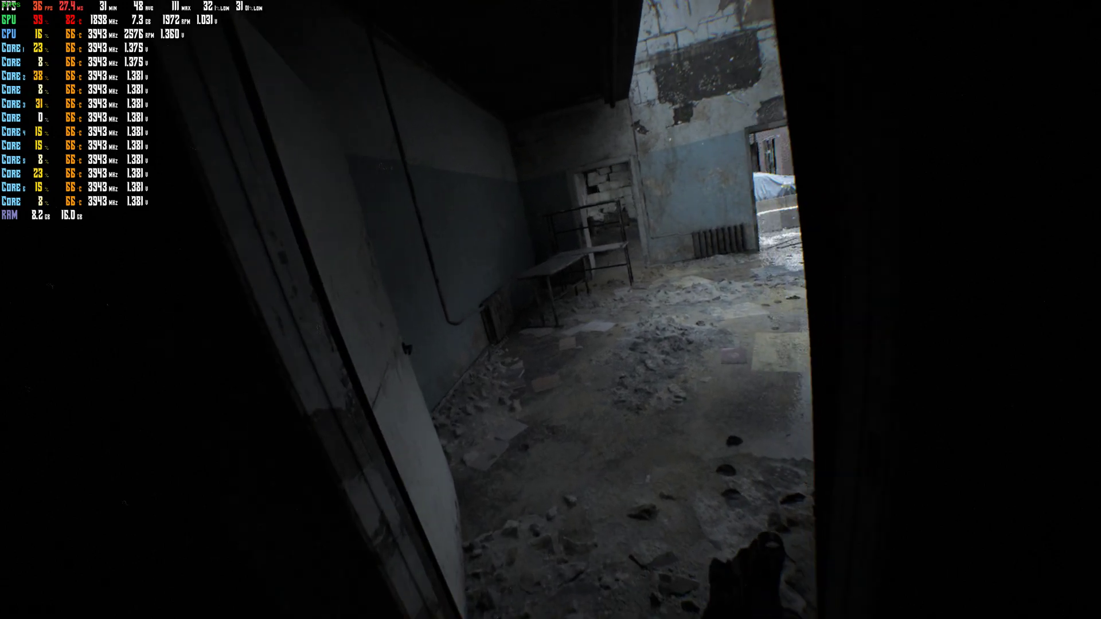
pyautogui.press('w')
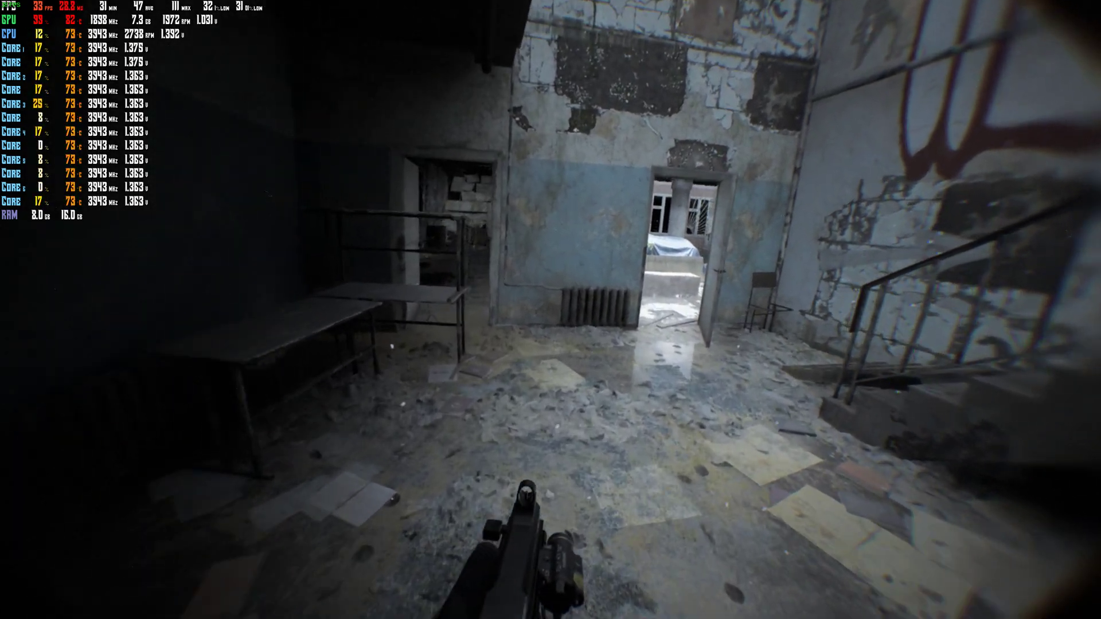
# Step: Set AMD FSR3 Frame Generation to On (Performance) in the video graphics settings, apply it and resume the game
pyautogui.press('Escape')
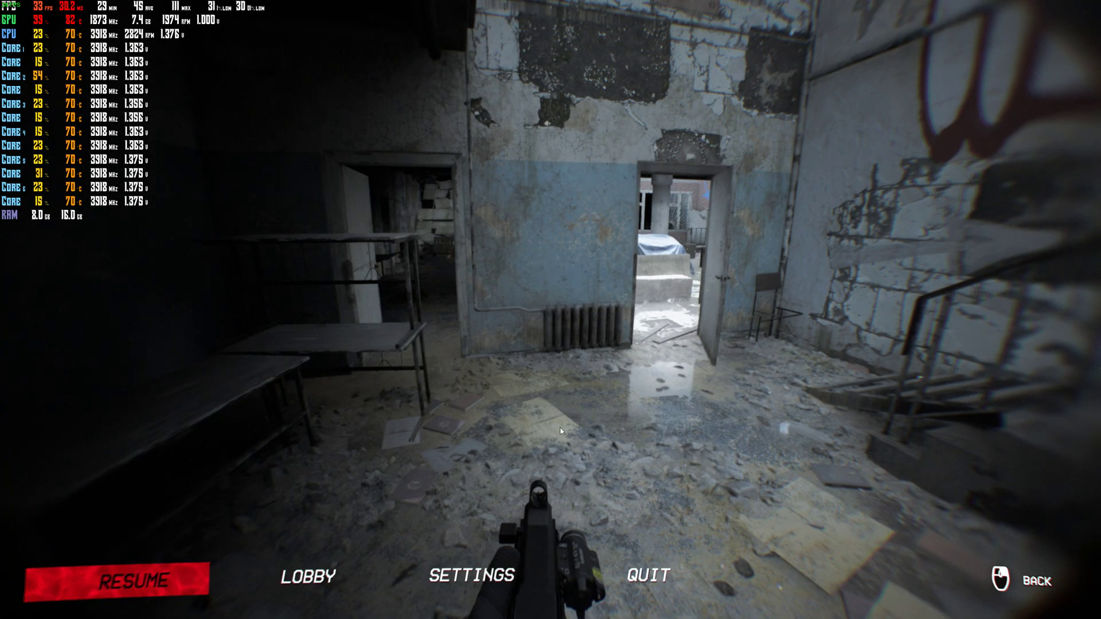
pyautogui.click(489, 574)
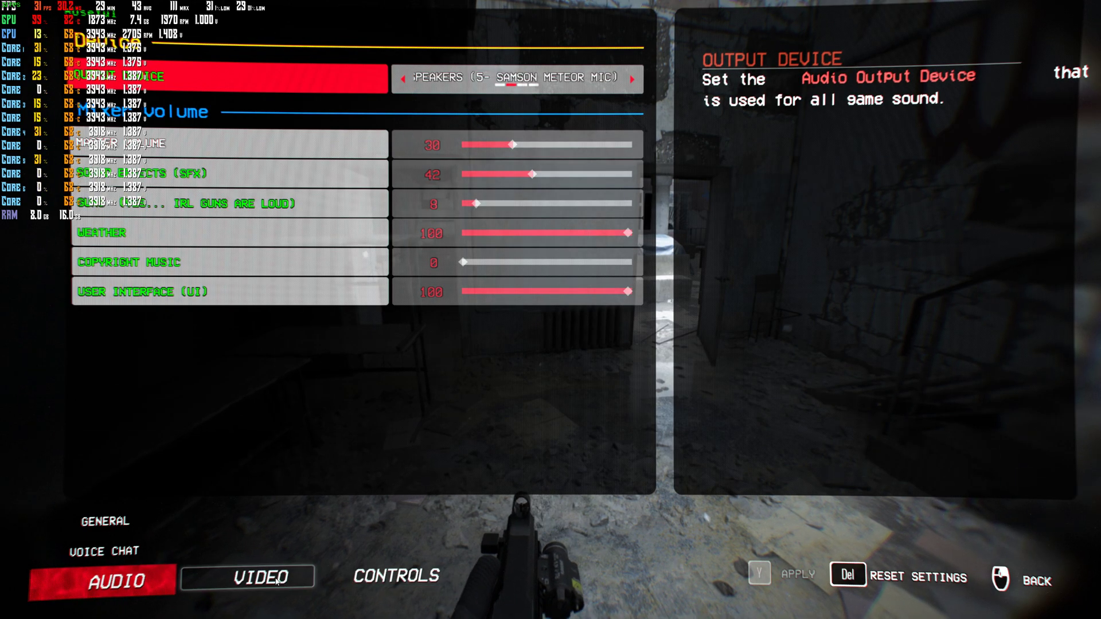
pyautogui.click(261, 576)
pyautogui.click(273, 549)
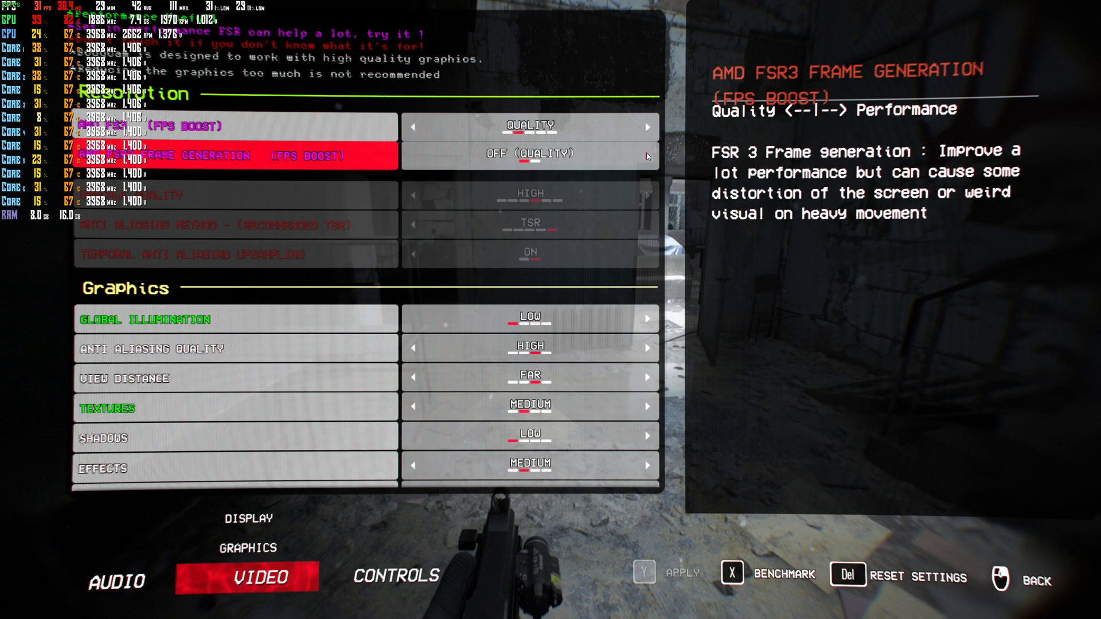
pyautogui.press('y')
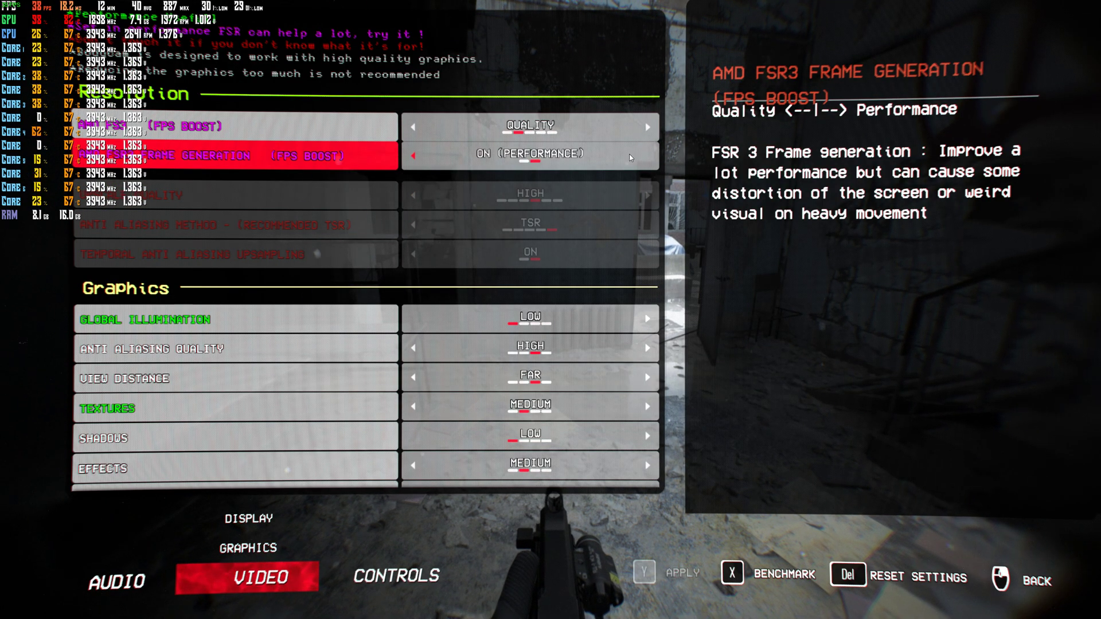
pyautogui.rightClick(629, 158)
pyautogui.press('Escape')
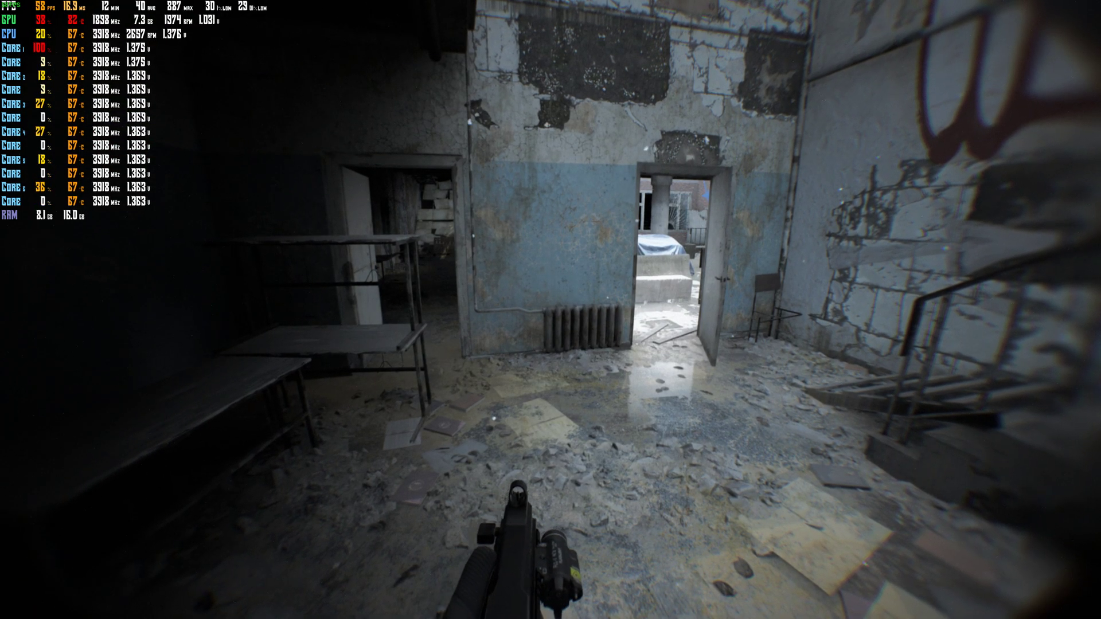
# Step: Walk through the corridors and up the slab ramp to the graffiti room, examining smoothness and frame rate with frame generation on
pyautogui.press('w')
pyautogui.press('w')
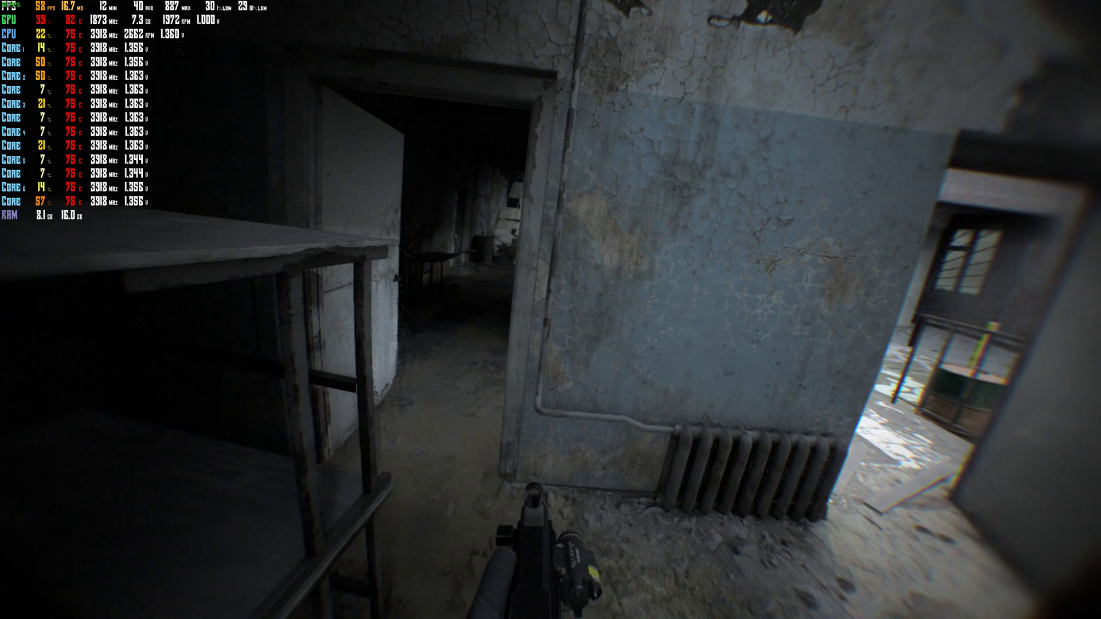
pyautogui.press('w')
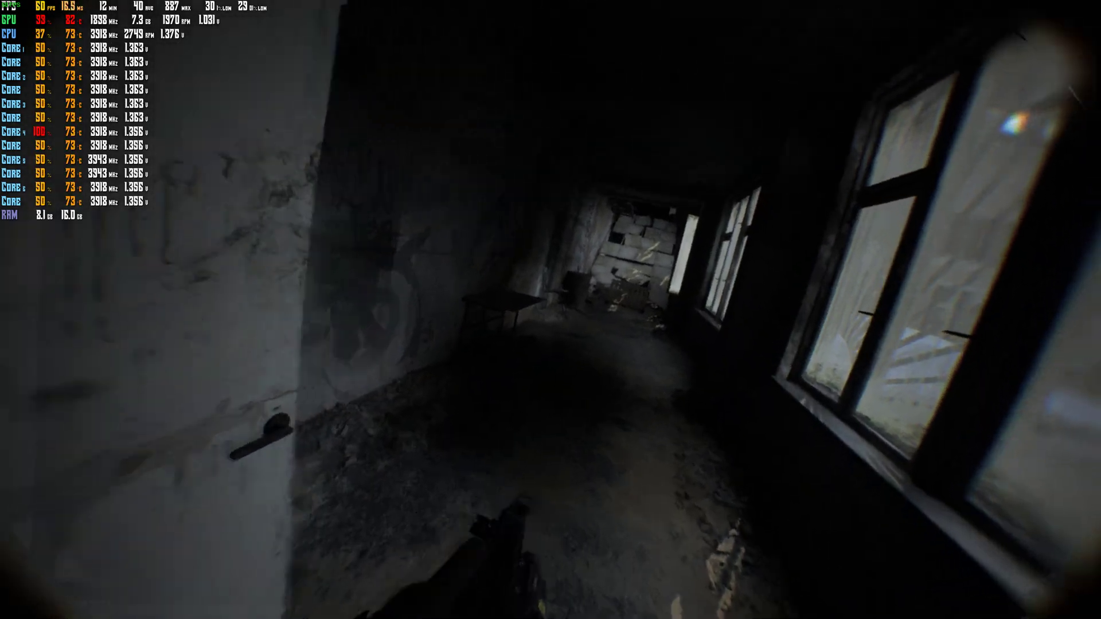
pyautogui.press('w')
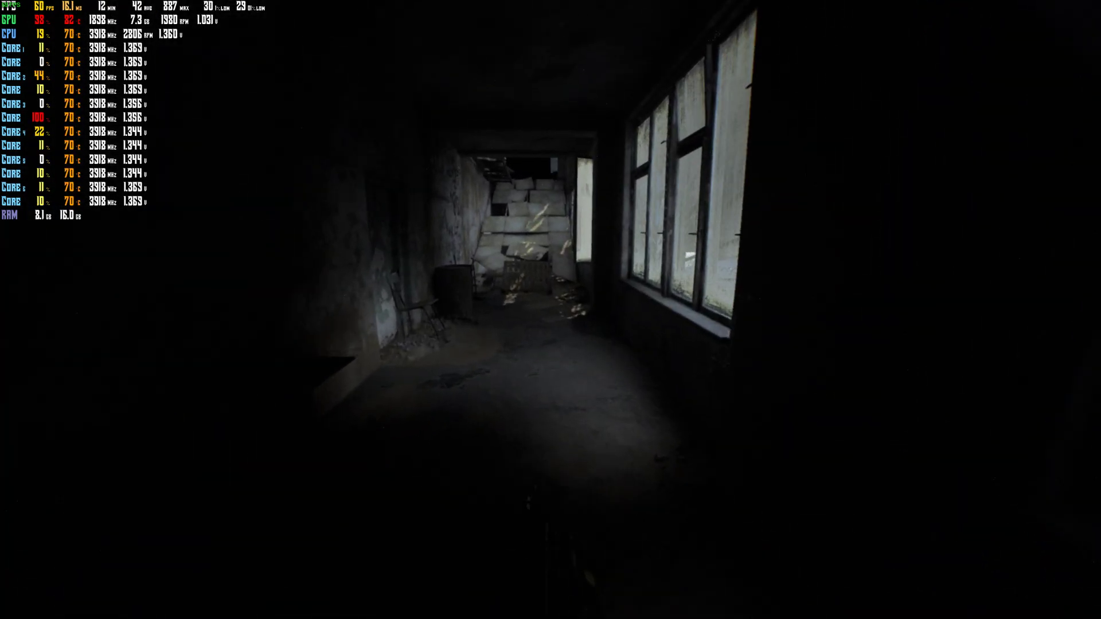
pyautogui.press('w')
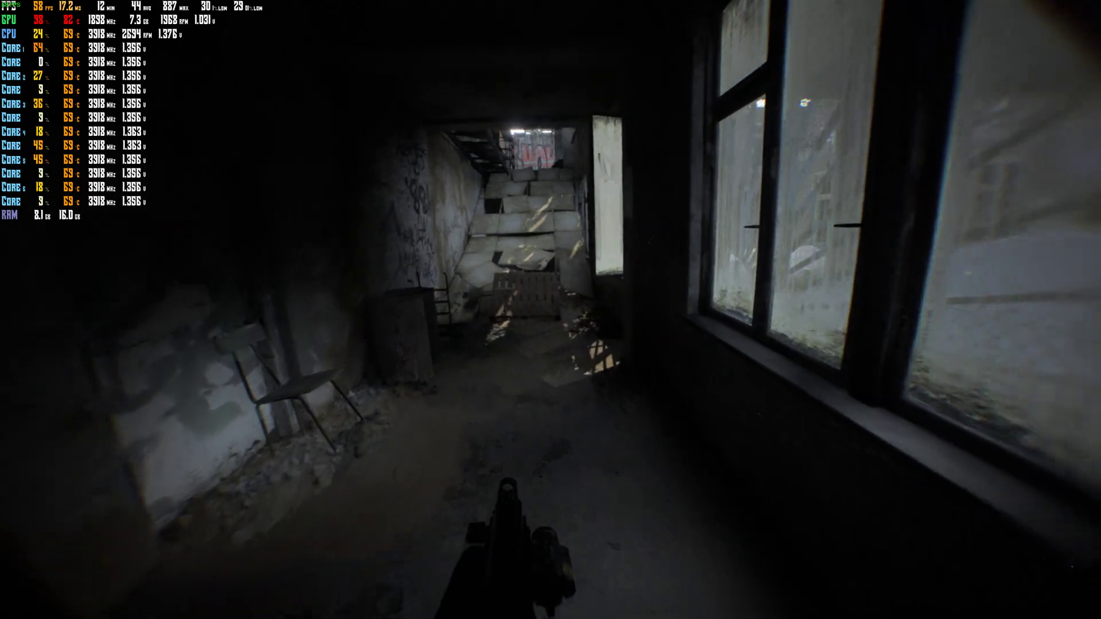
pyautogui.press('w')
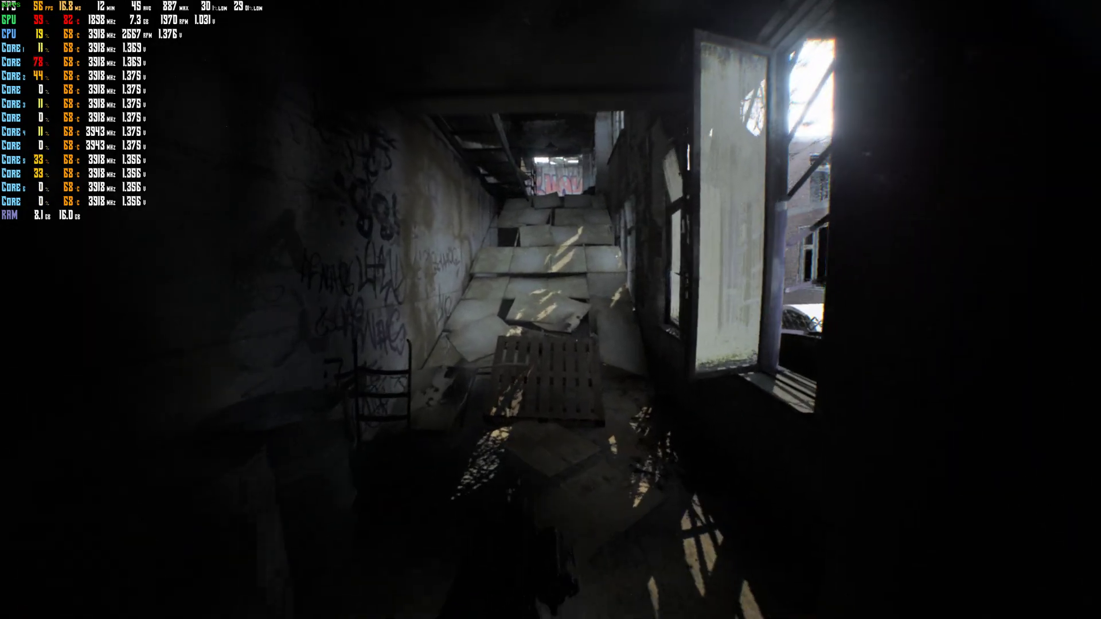
pyautogui.press('w')
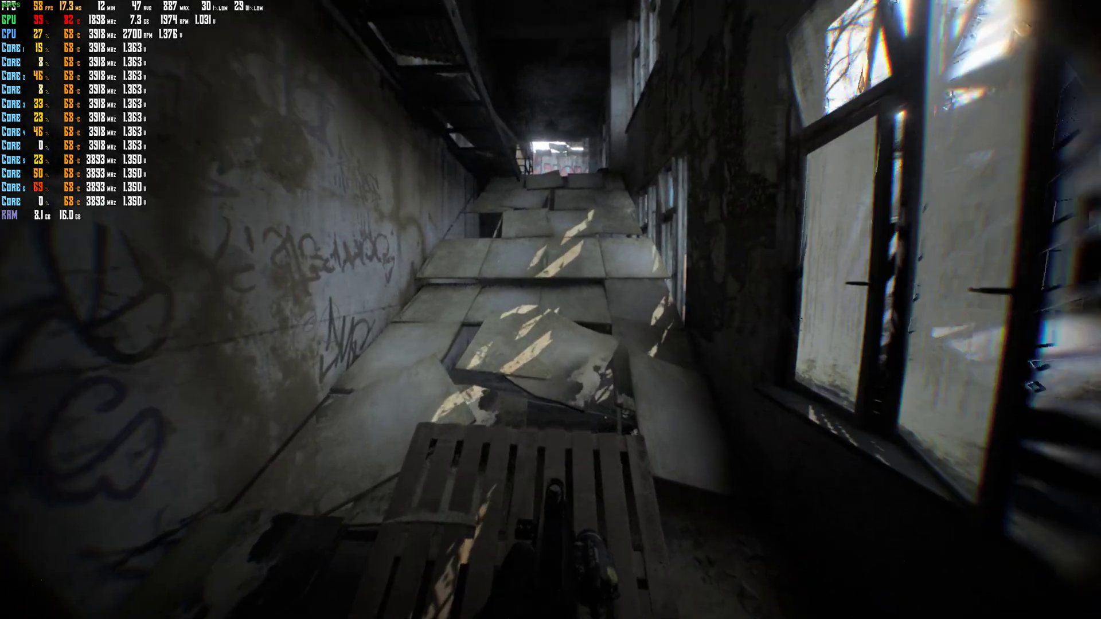
pyautogui.press('w')
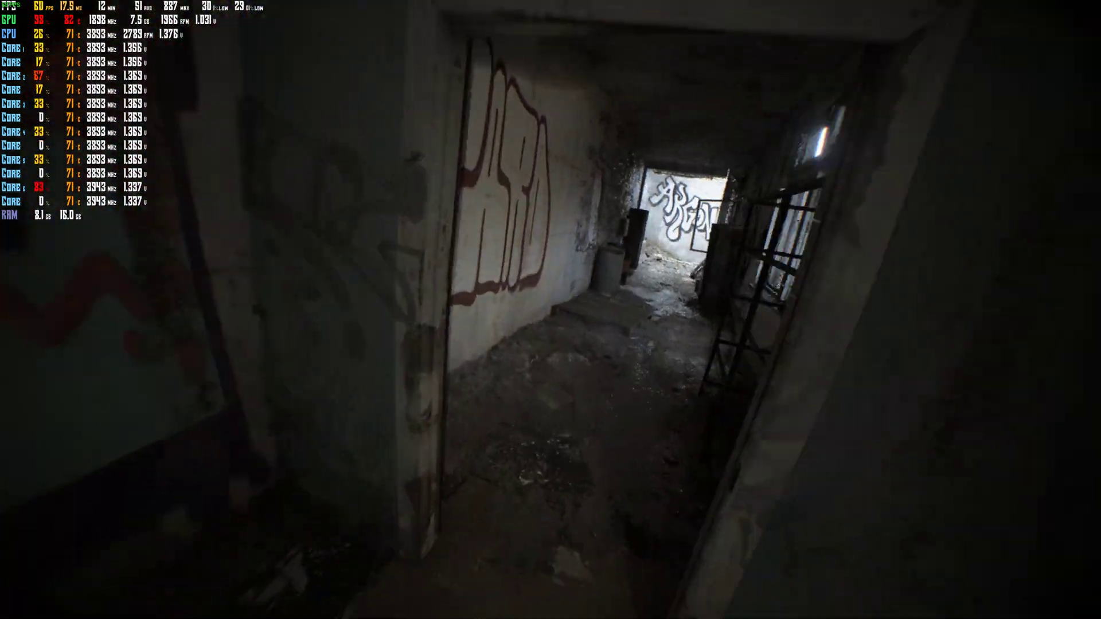
pyautogui.press('w')
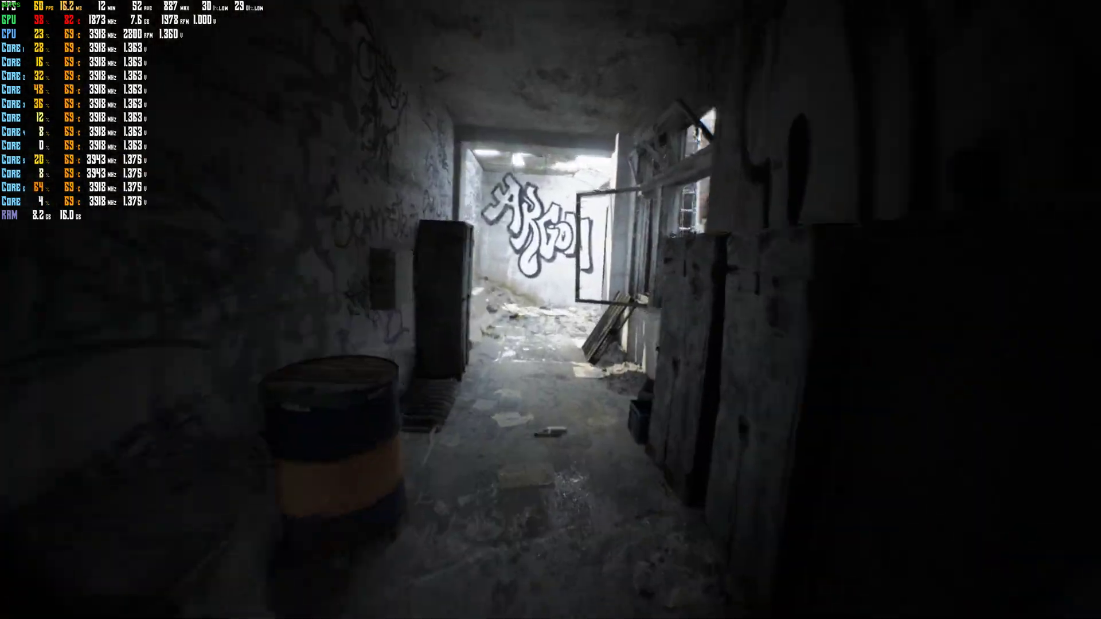
pyautogui.press('w')
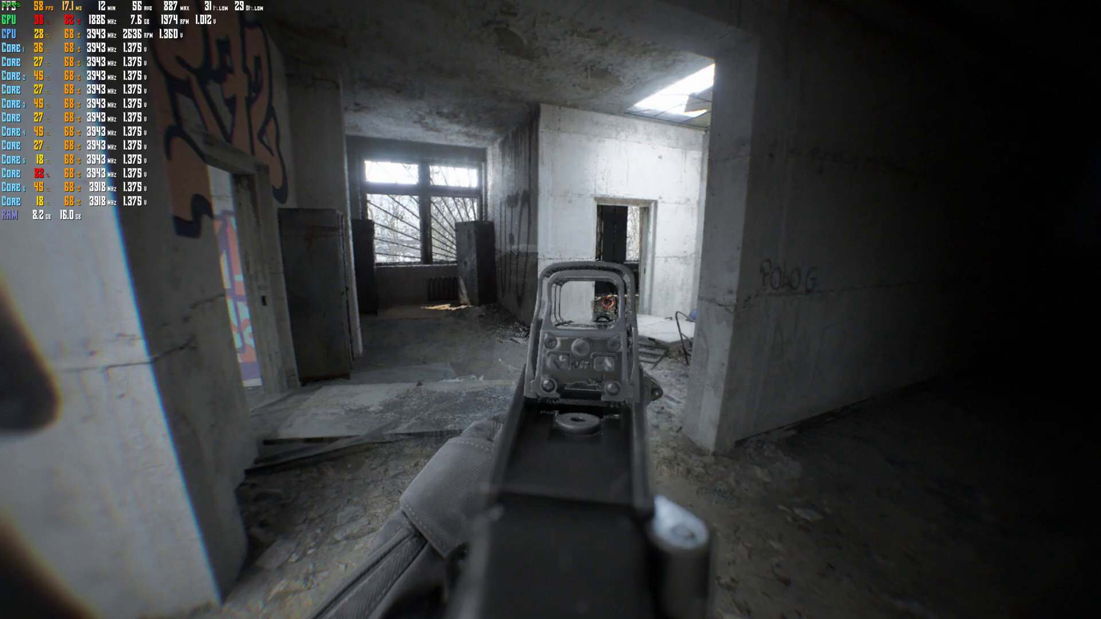
# Step: Lower Anti Aliasing Quality to Low in the video graphics settings, apply it and resume the game
pyautogui.press('Escape')
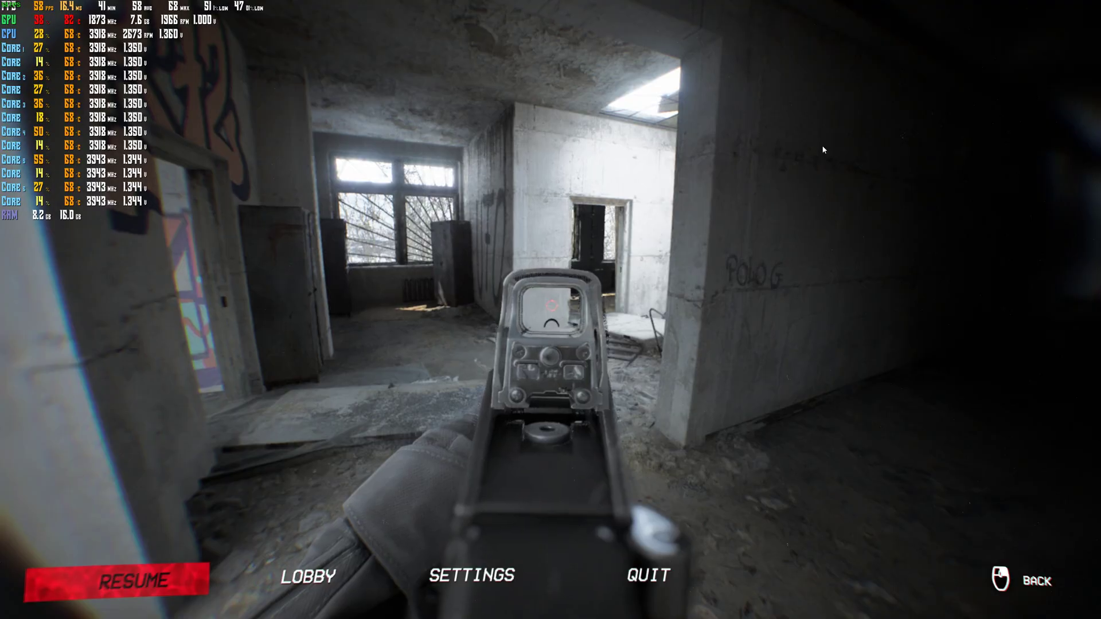
pyautogui.click(472, 576)
pyautogui.click(272, 580)
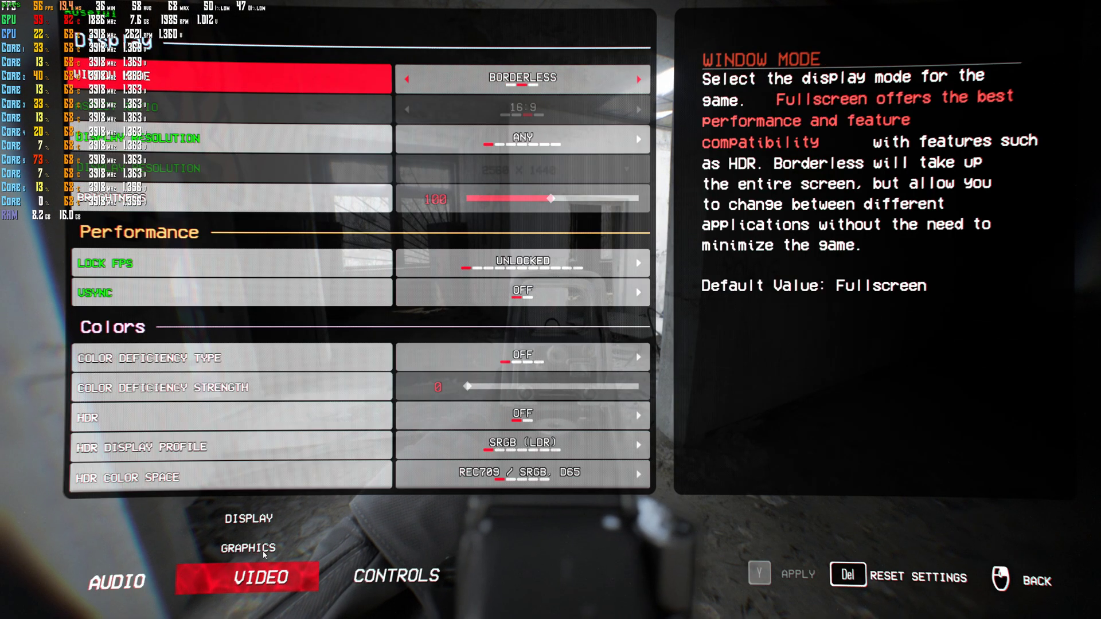
pyautogui.click(264, 551)
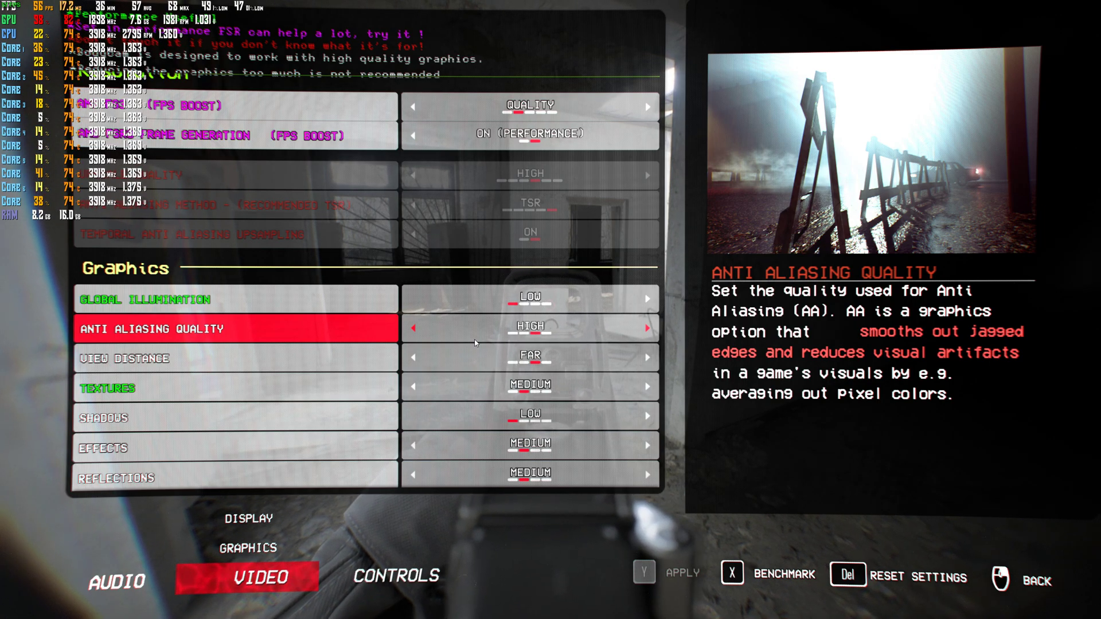
pyautogui.click(413, 329)
pyautogui.click(413, 329)
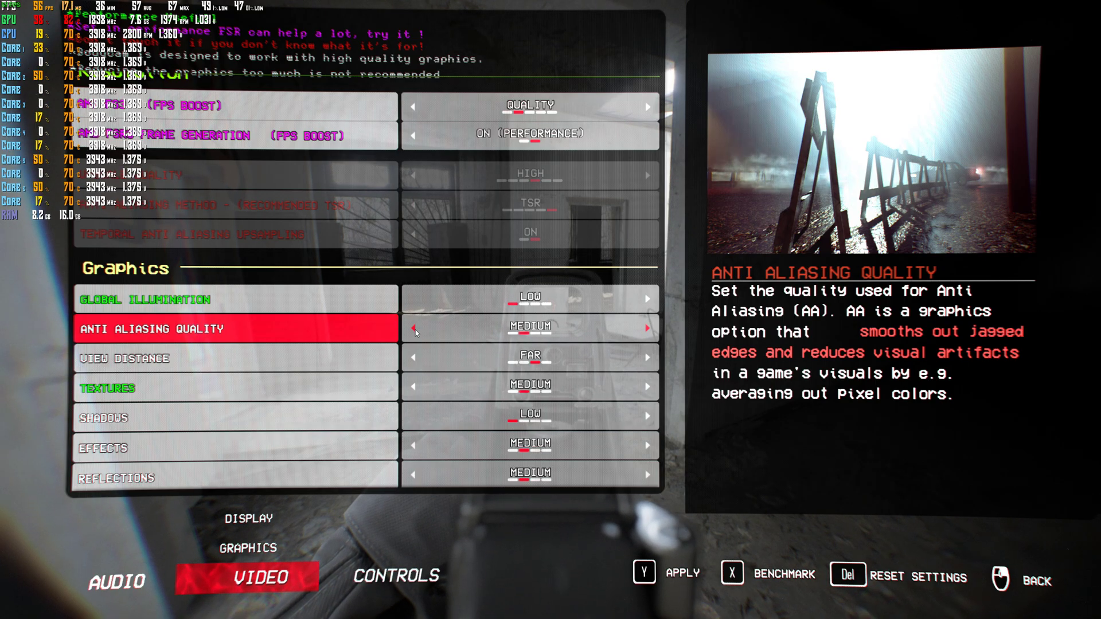
pyautogui.press('y')
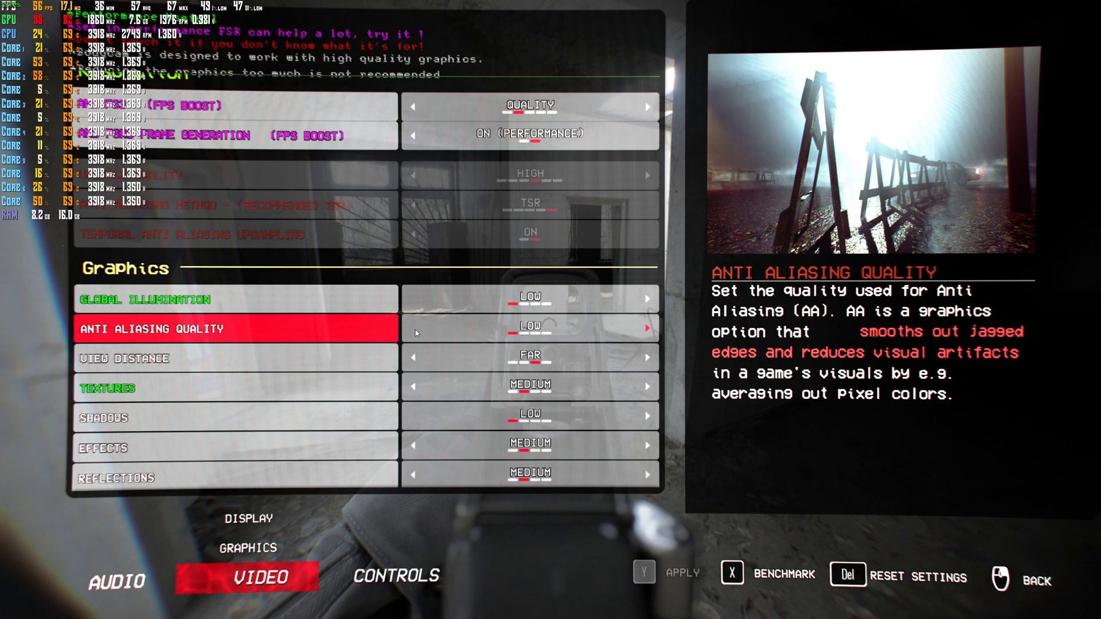
pyautogui.press('Escape')
pyautogui.press('Escape')
# Step: Move around the graffiti room while aiming the rifle to examine edge quality and distortion around the sight
pyautogui.press('s')
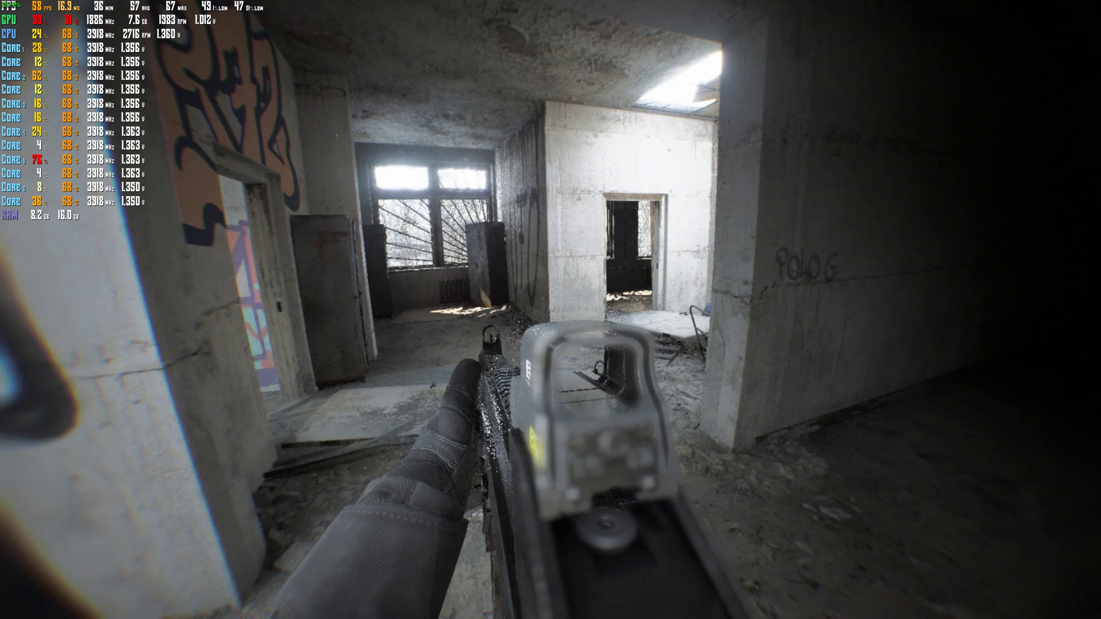
pyautogui.press('a')
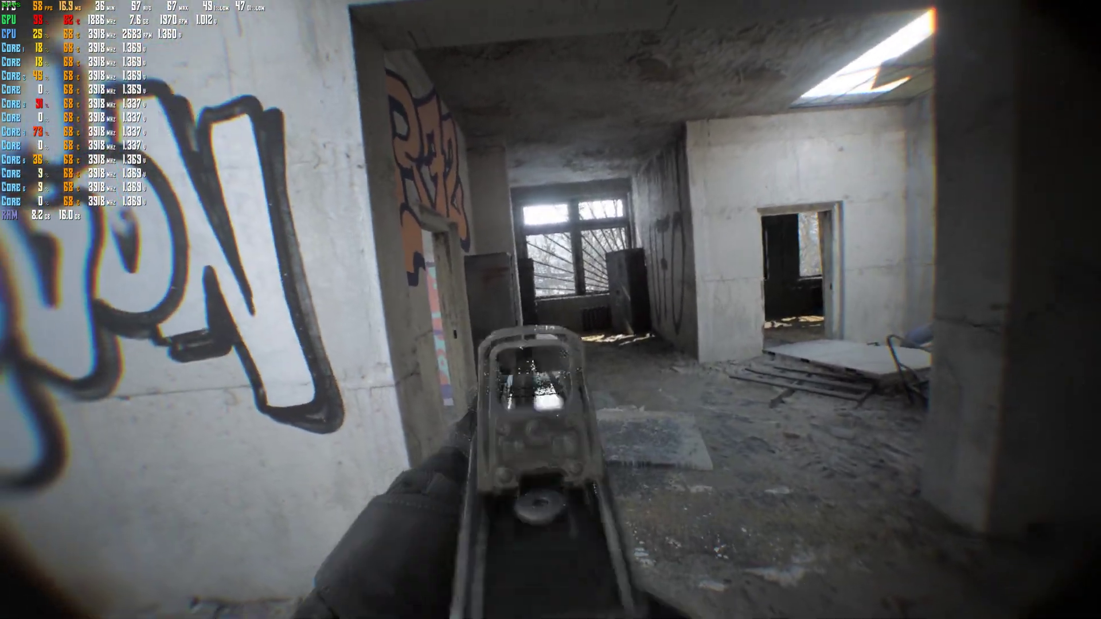
pyautogui.rightClick(550, 310)
pyautogui.press('d')
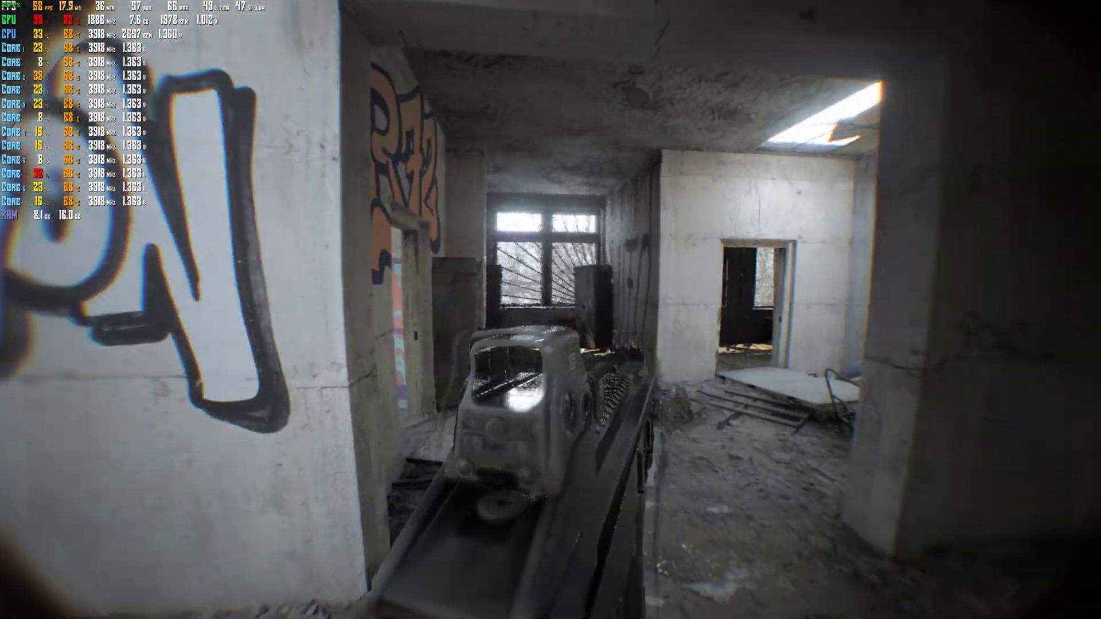
pyautogui.press('w')
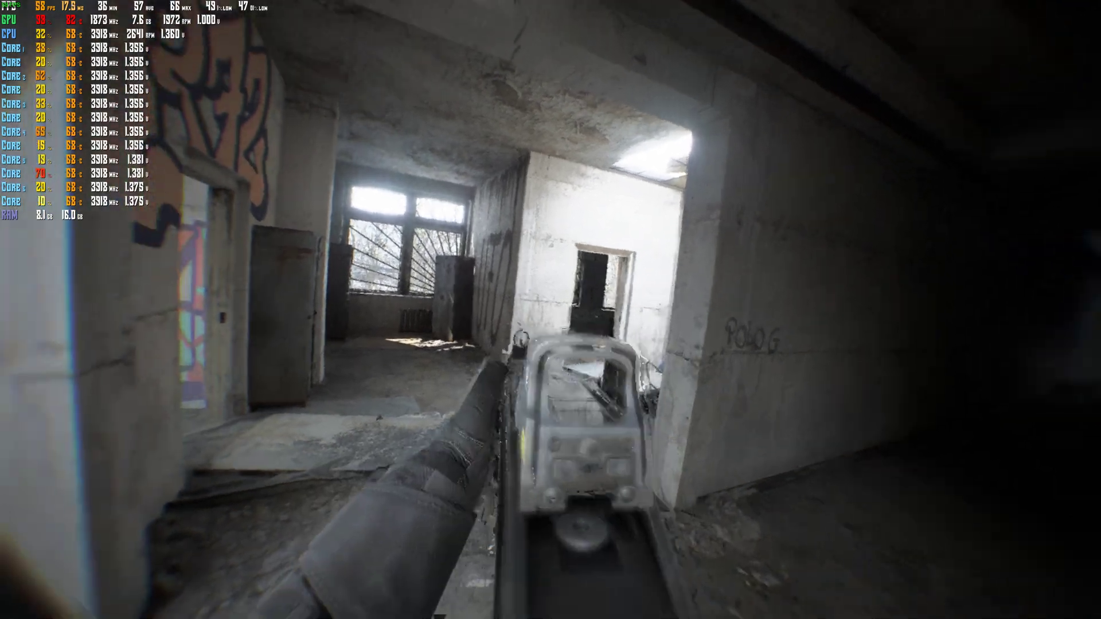
pyautogui.press('w')
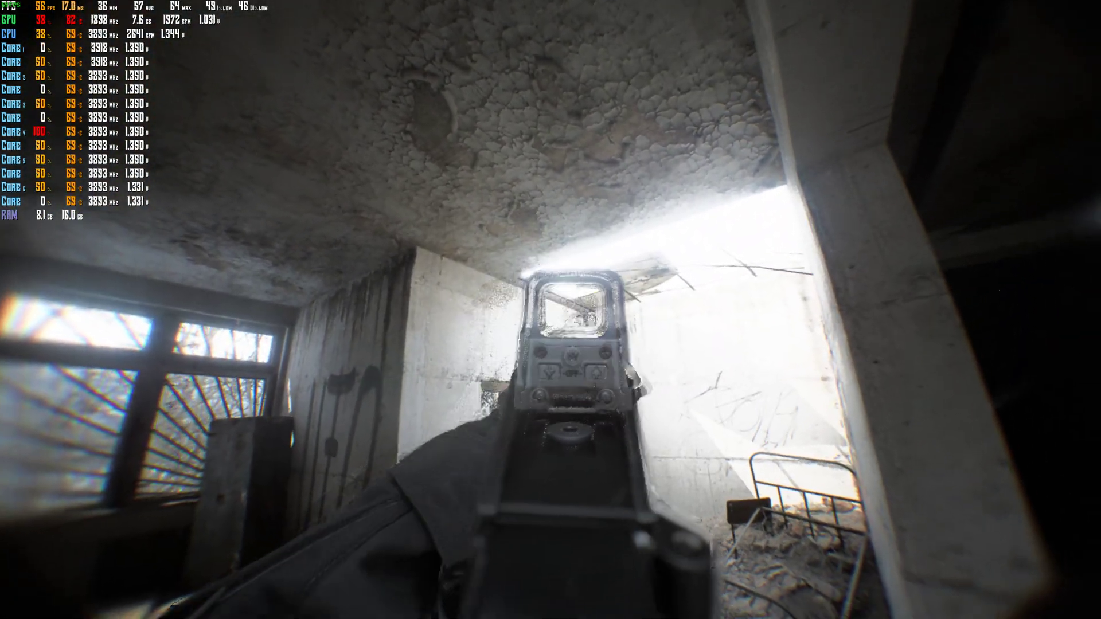
# Step: Switch to the pistol and back to the rifle near the open ceiling, examining the image around each weapon
pyautogui.press('2')
pyautogui.press('w')
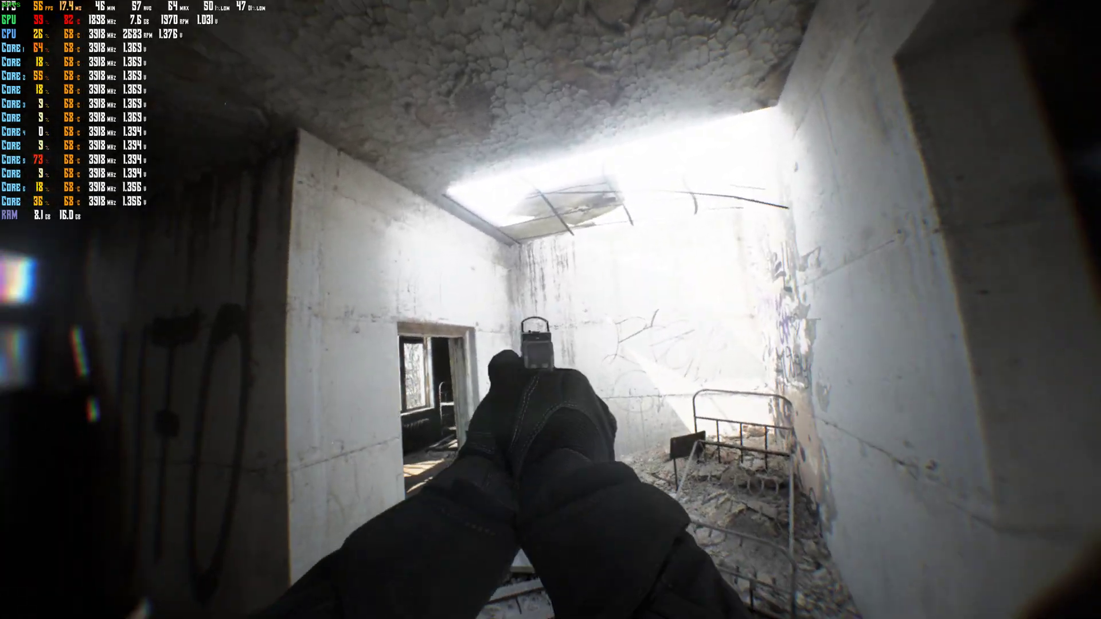
pyautogui.press('1')
pyautogui.press('w')
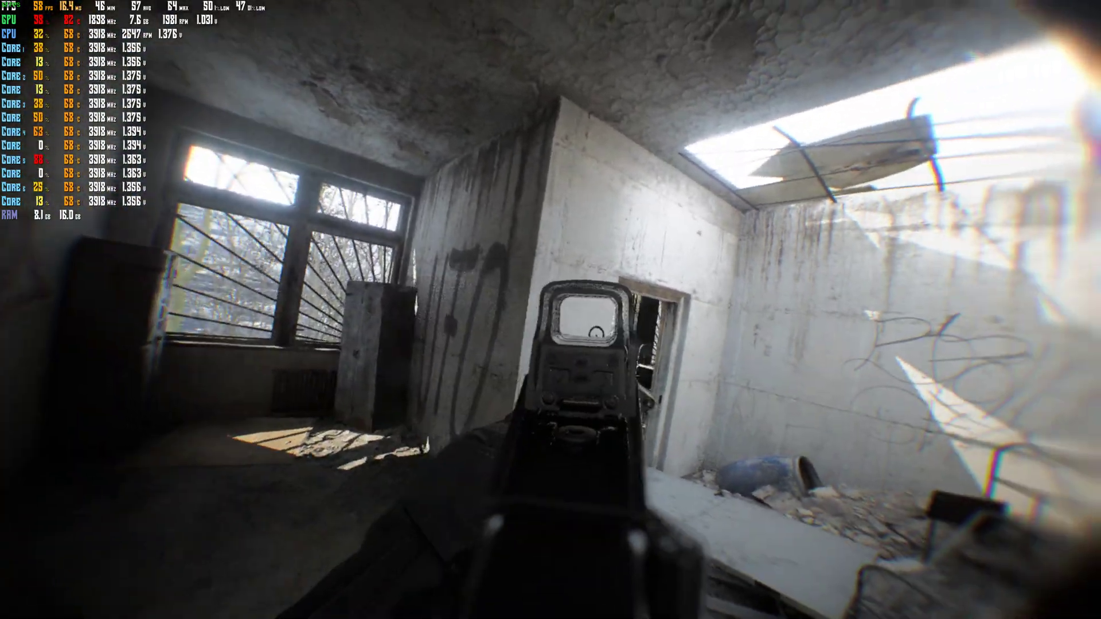
# Step: Set Anti Aliasing Quality back to High in the video graphics settings and resume the game
pyautogui.press('Escape')
pyautogui.click(487, 574)
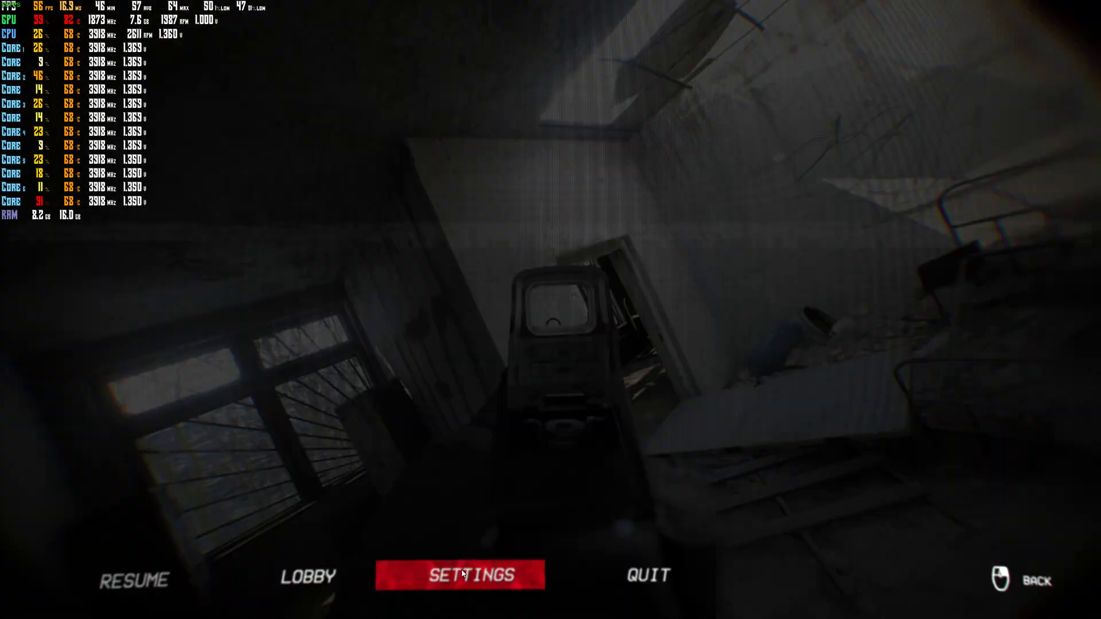
pyautogui.click(262, 578)
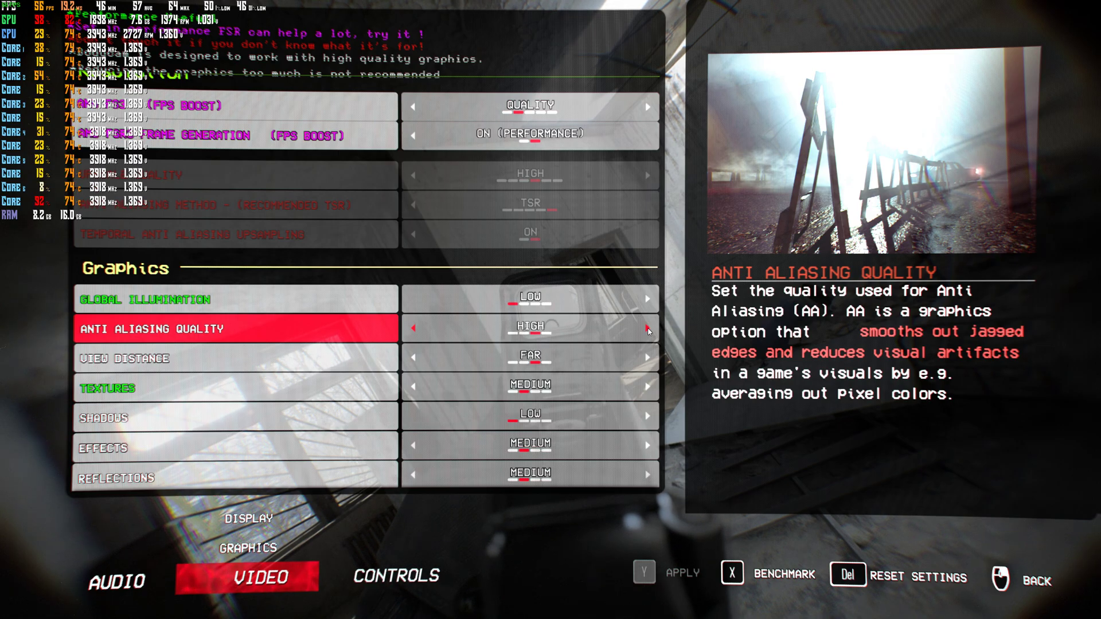
pyautogui.press('Escape')
pyautogui.press('Escape')
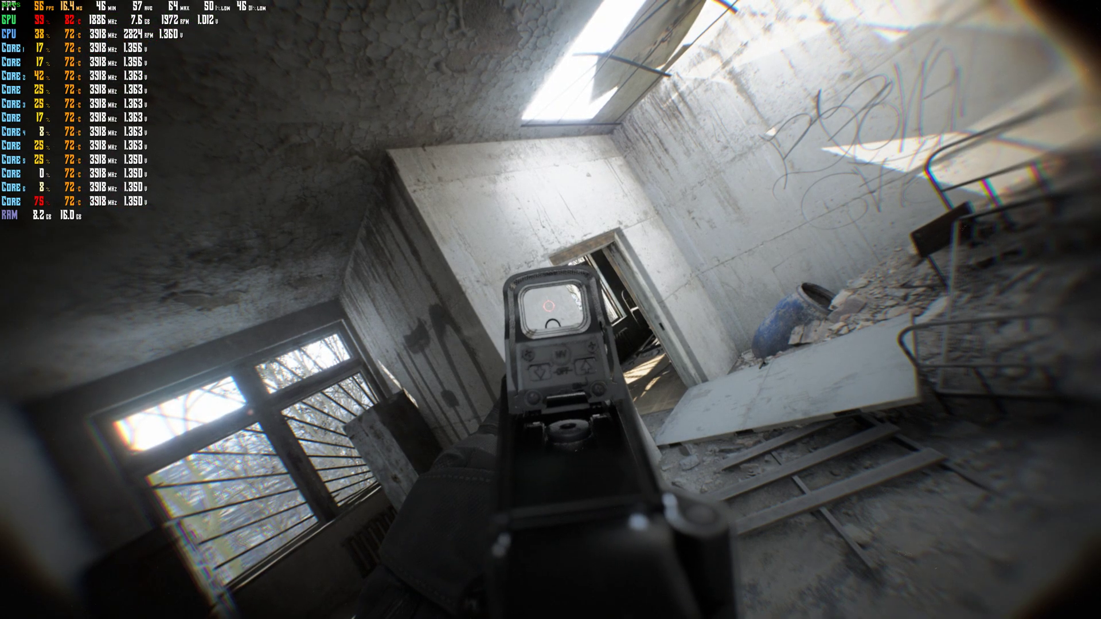
# Step: Move around the graffiti room and its doorway with the rifle raised to examine edge quality and frame rate
pyautogui.press('s')
pyautogui.press('w')
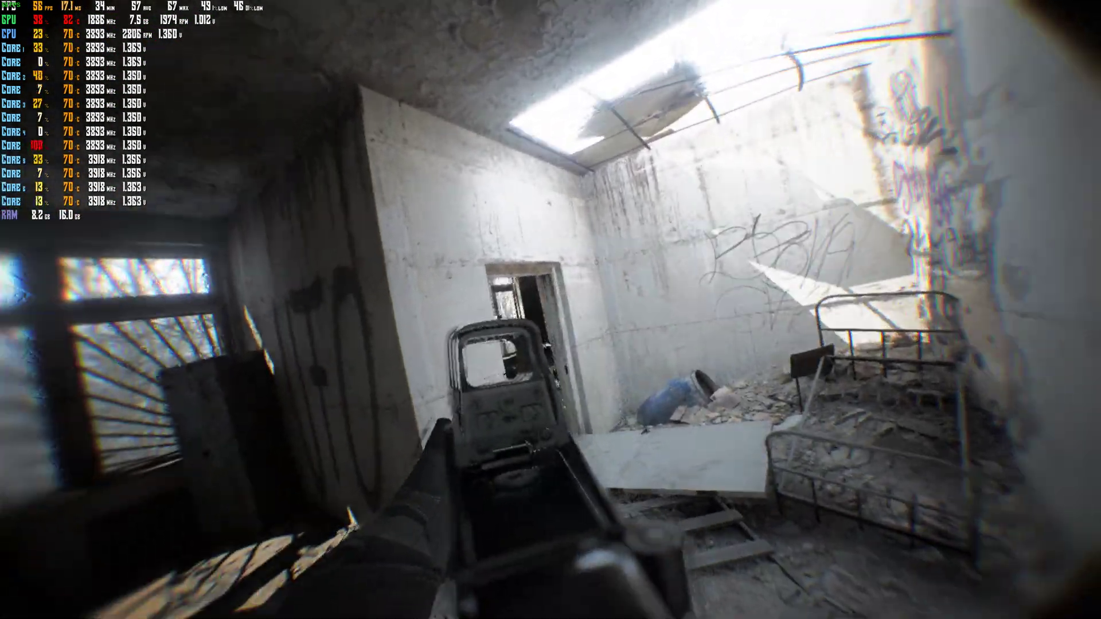
pyautogui.press('w')
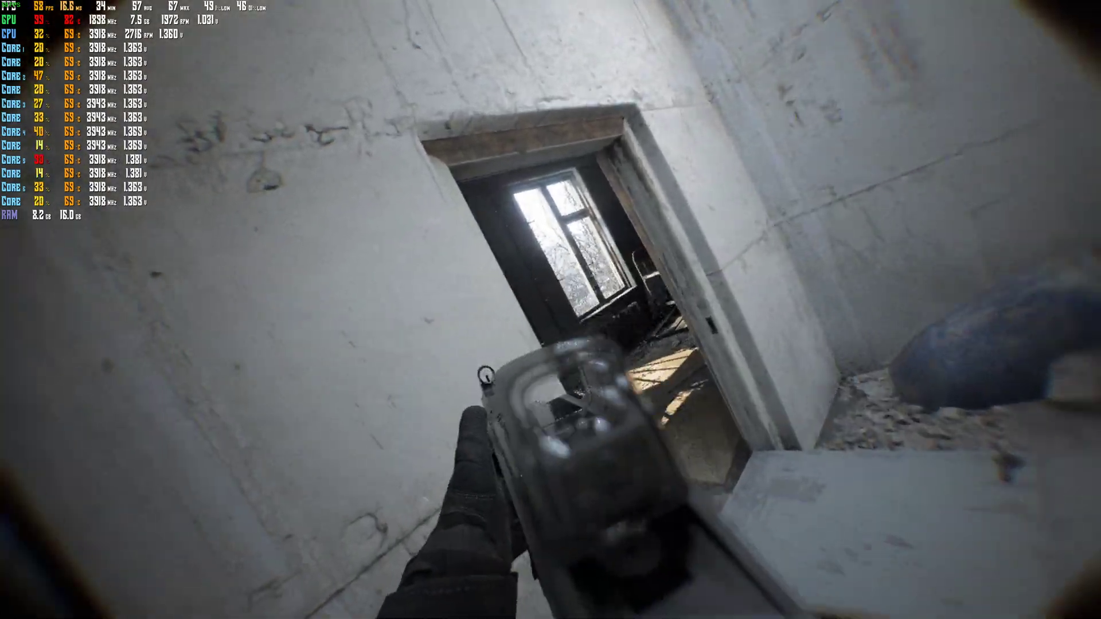
pyautogui.press('w')
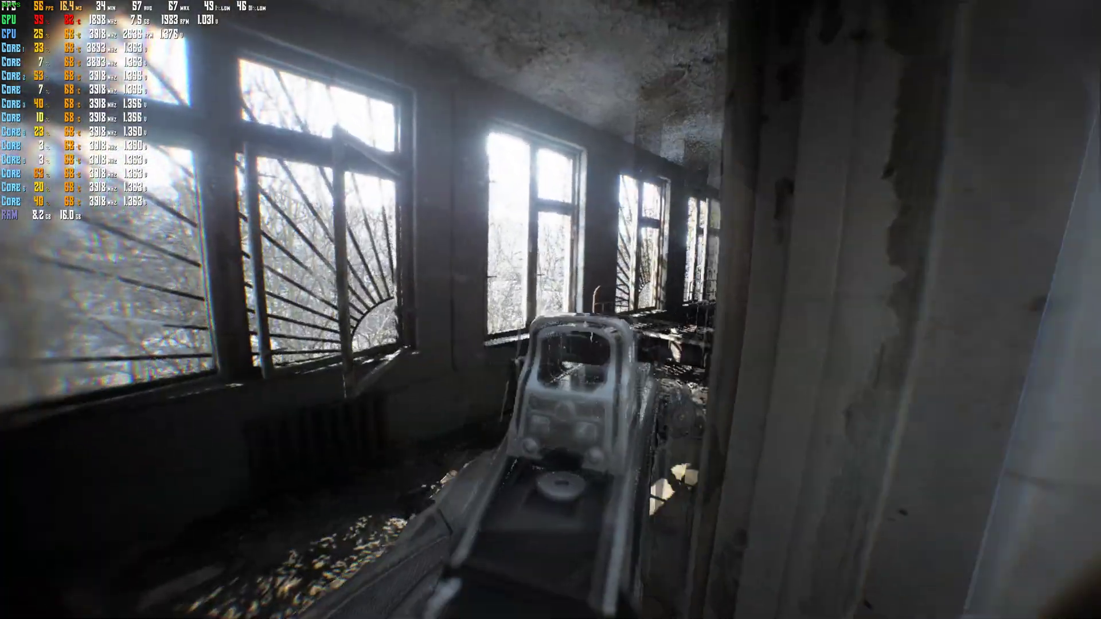
pyautogui.press('w')
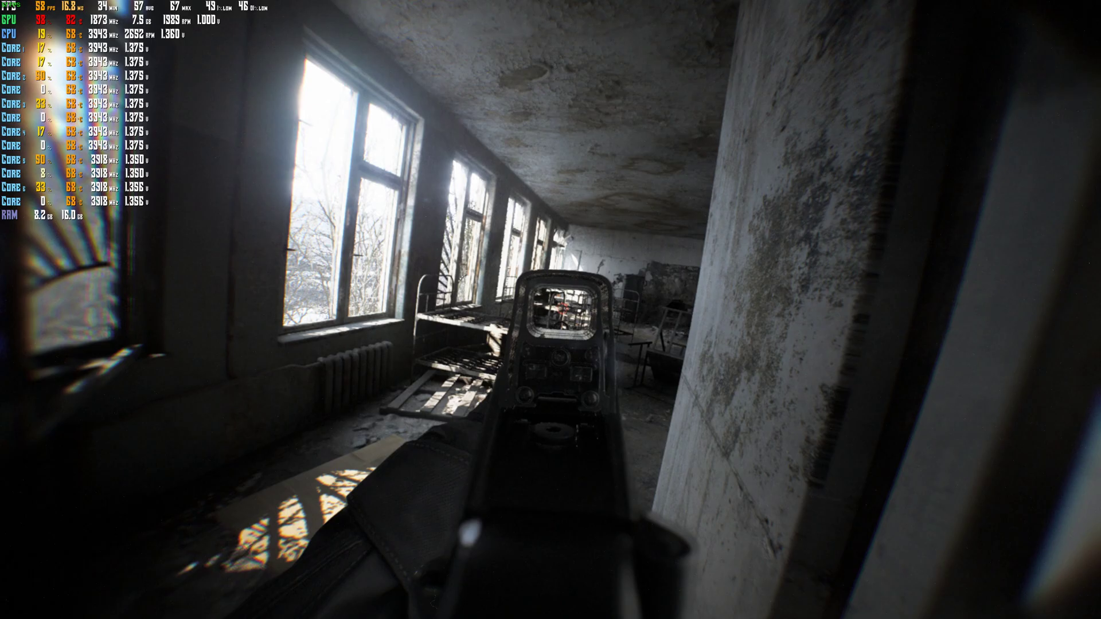
pyautogui.press('w')
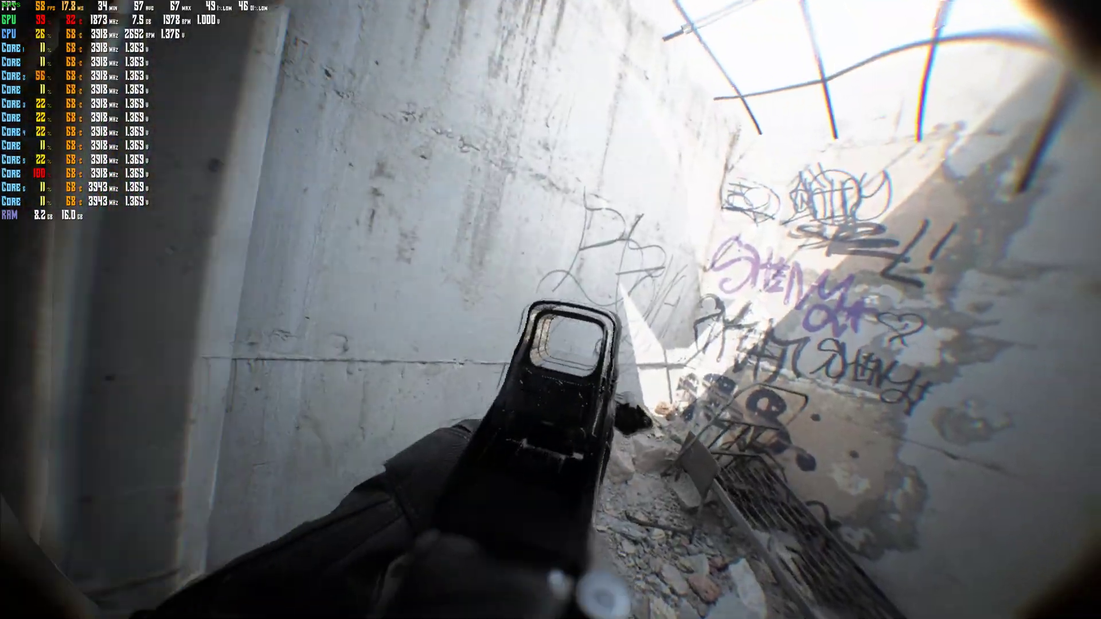
pyautogui.press('w')
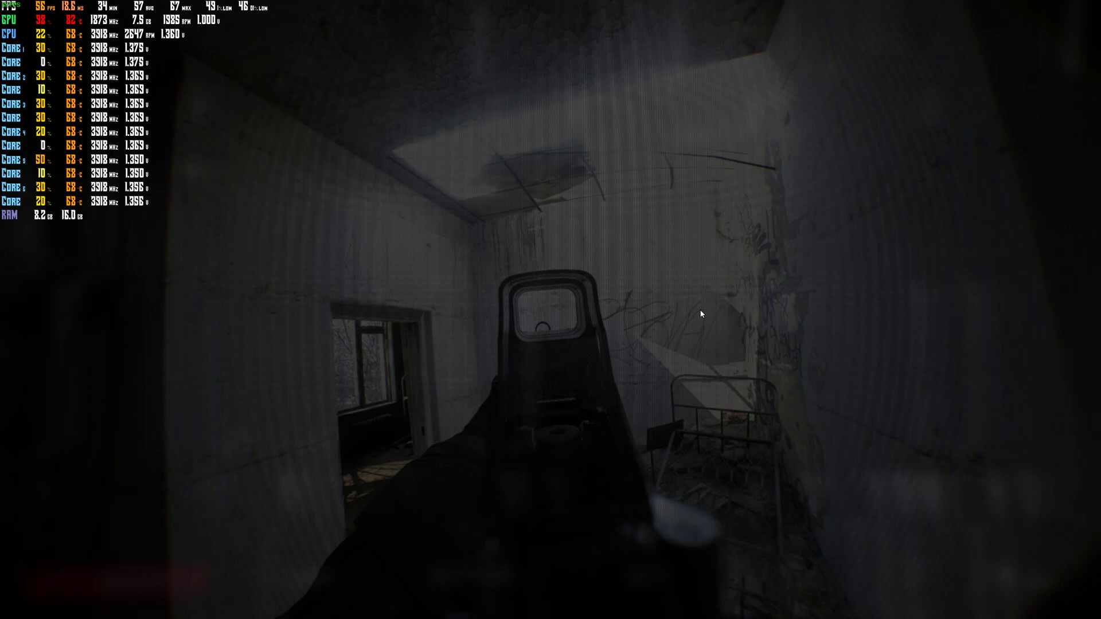
# Step: Review the video graphics settings from the FSR3 options down through the Graphics quality levels to Sharpness and Motion Blur
pyautogui.click(462, 587)
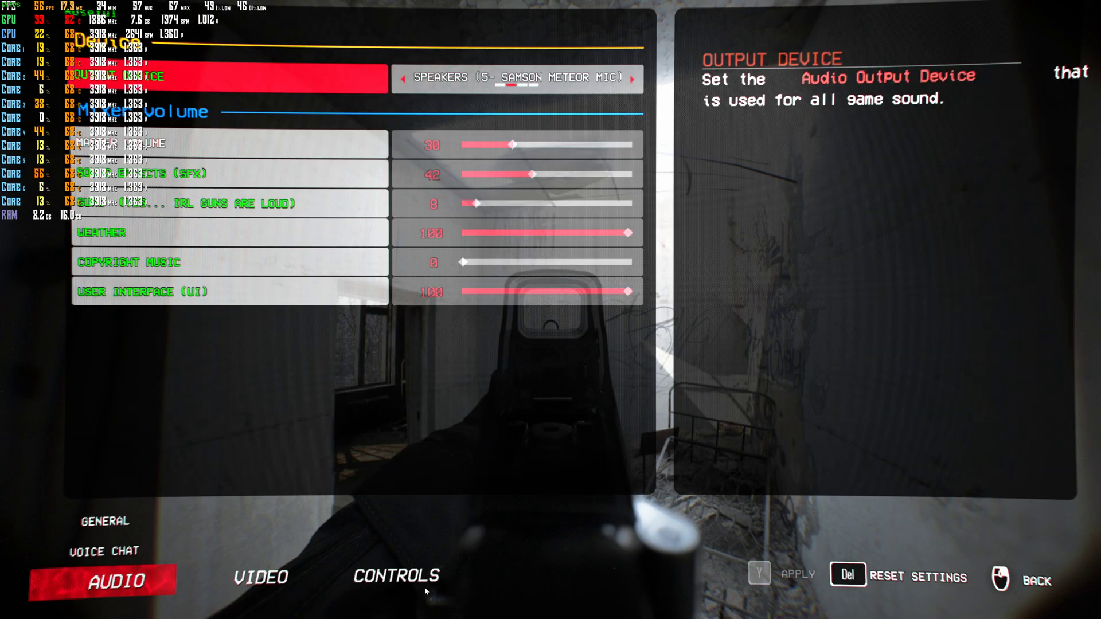
pyautogui.click(265, 577)
pyautogui.click(248, 548)
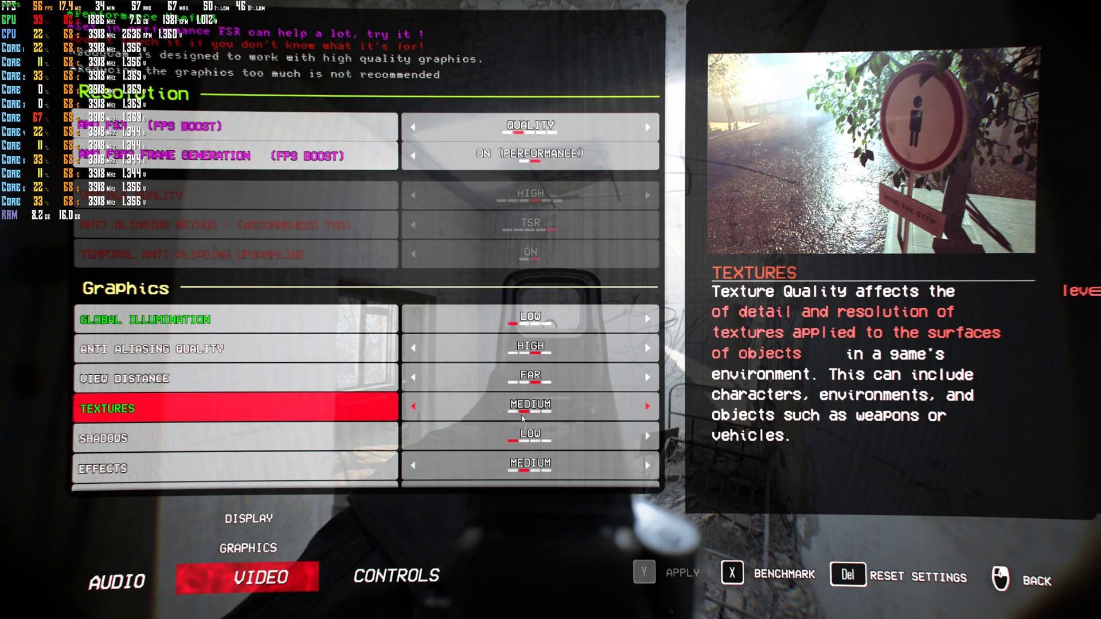
pyautogui.scroll(-1, 523, 421)
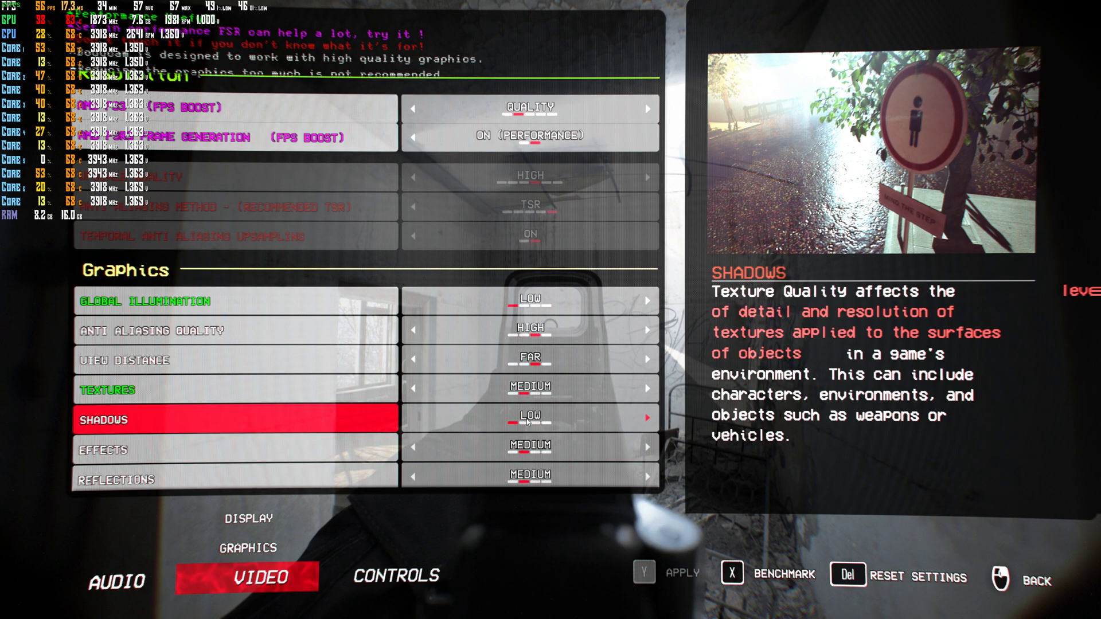
pyautogui.scroll(-3, 528, 421)
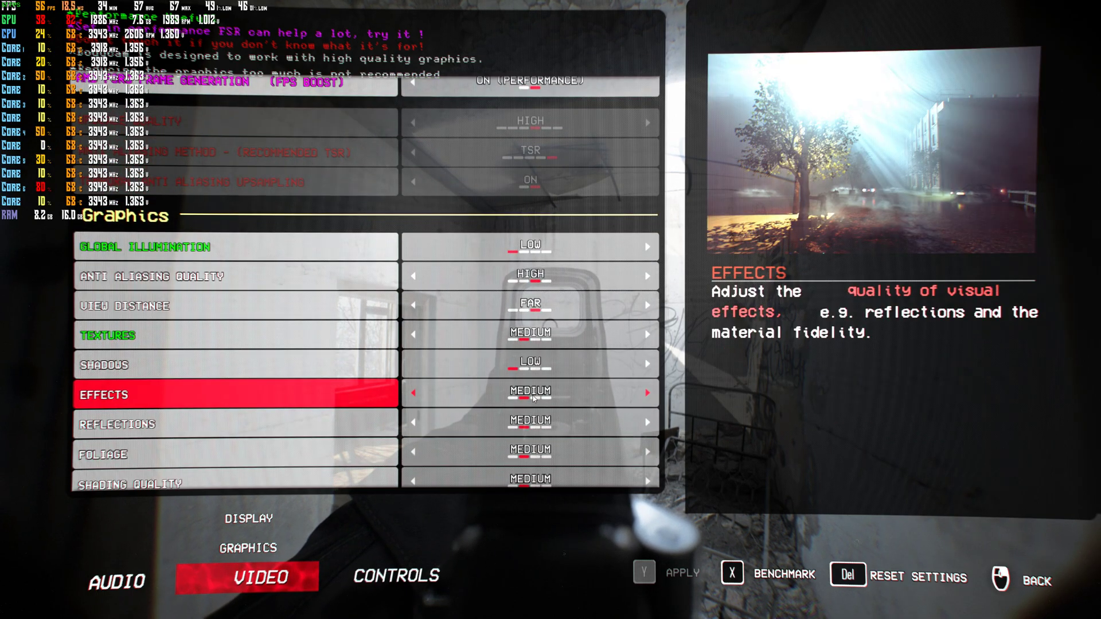
pyautogui.scroll(-5, 525, 421)
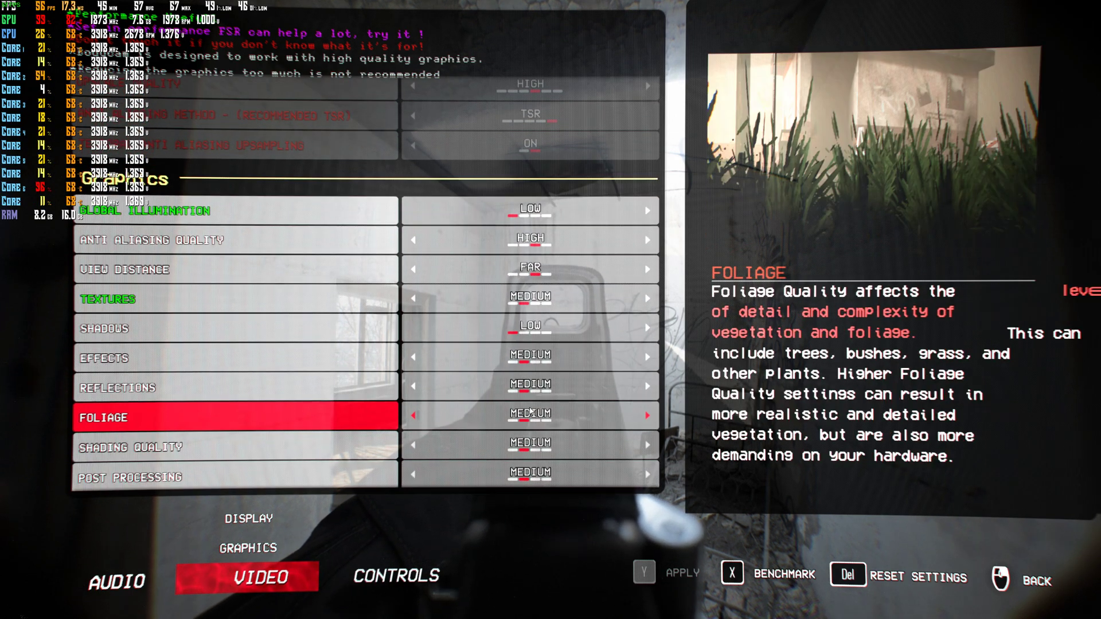
pyautogui.scroll(-3, 531, 413)
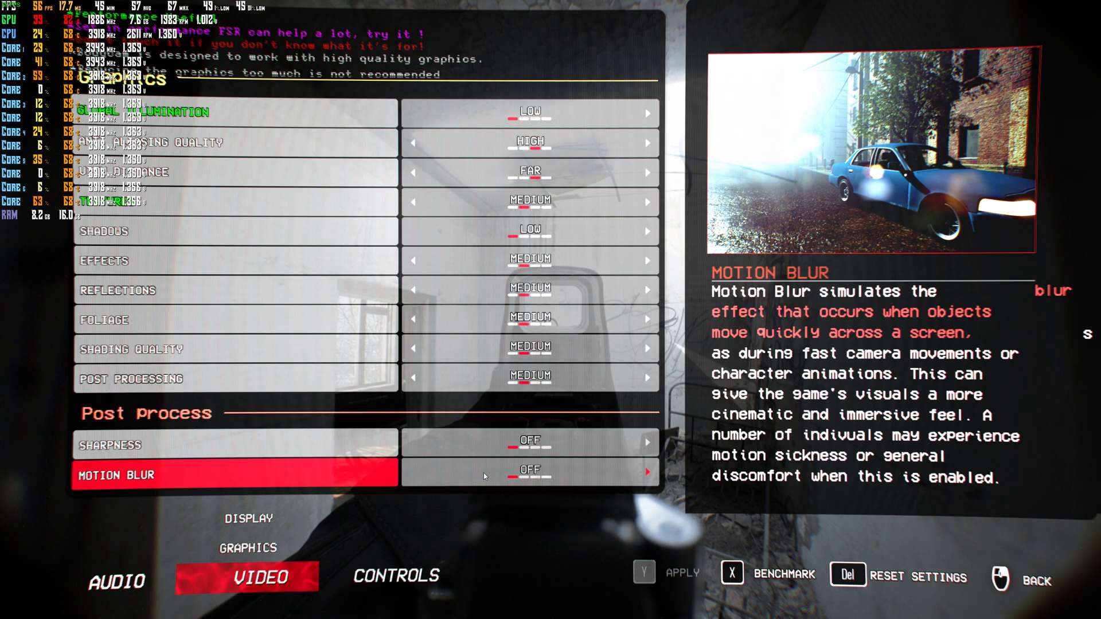
# Step: Review the video display settings, revert the pending display change and resume the game
pyautogui.click(251, 520)
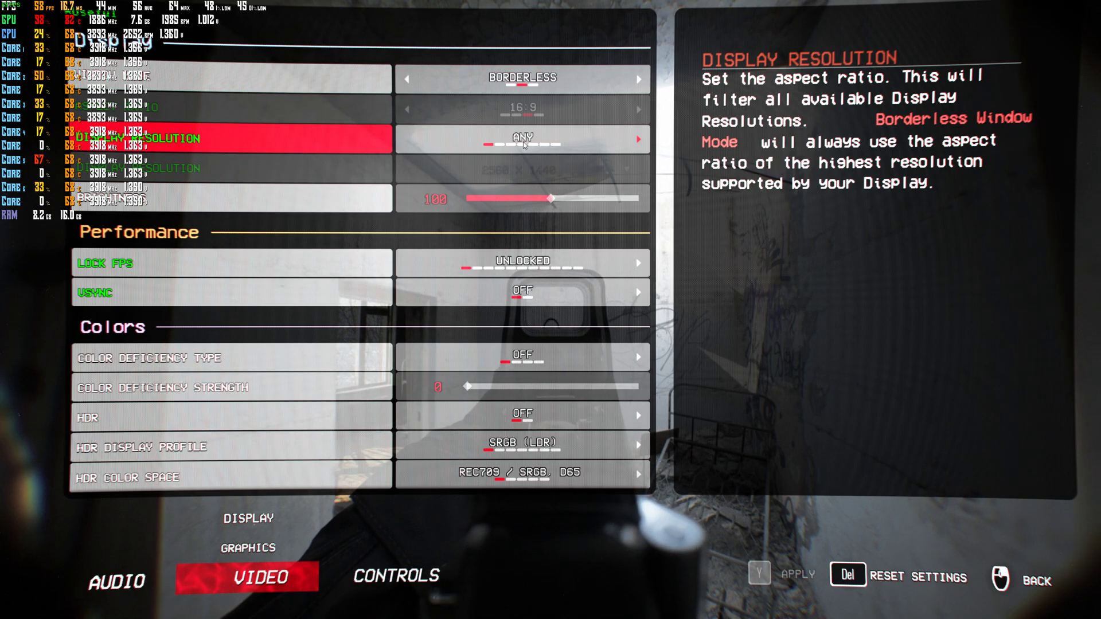
pyautogui.rightClick(491, 174)
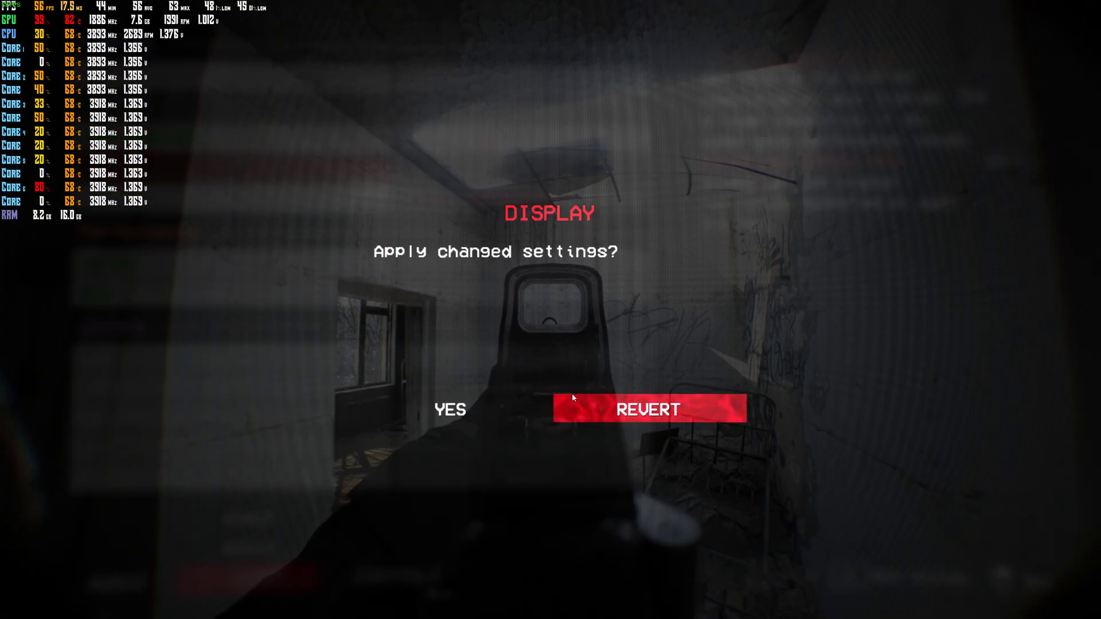
pyautogui.click(629, 417)
pyautogui.rightClick(628, 415)
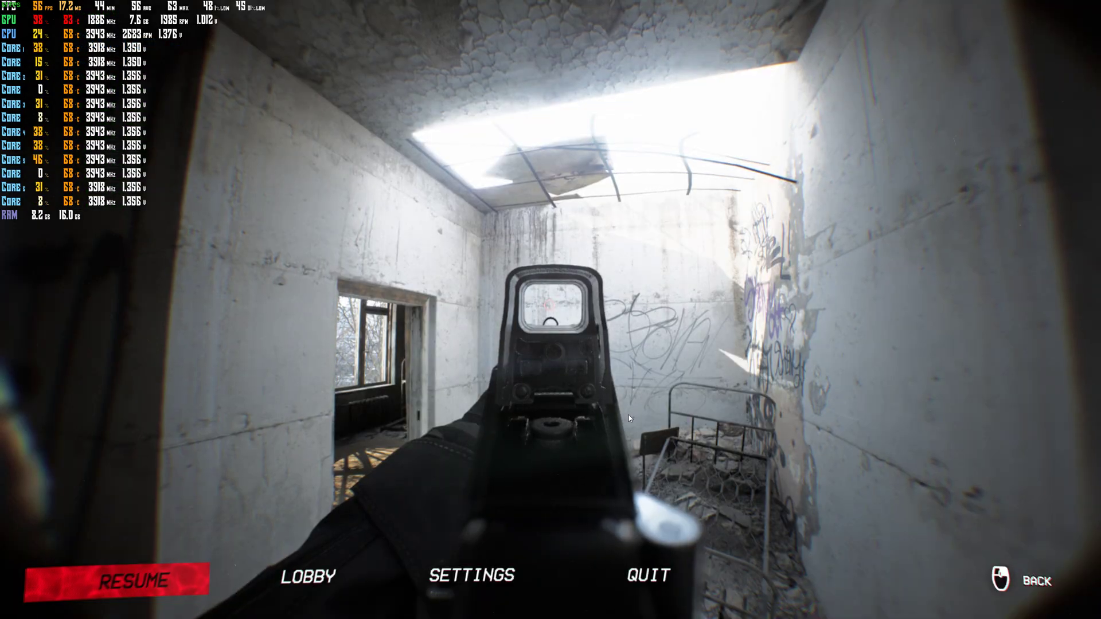
pyautogui.rightClick(629, 415)
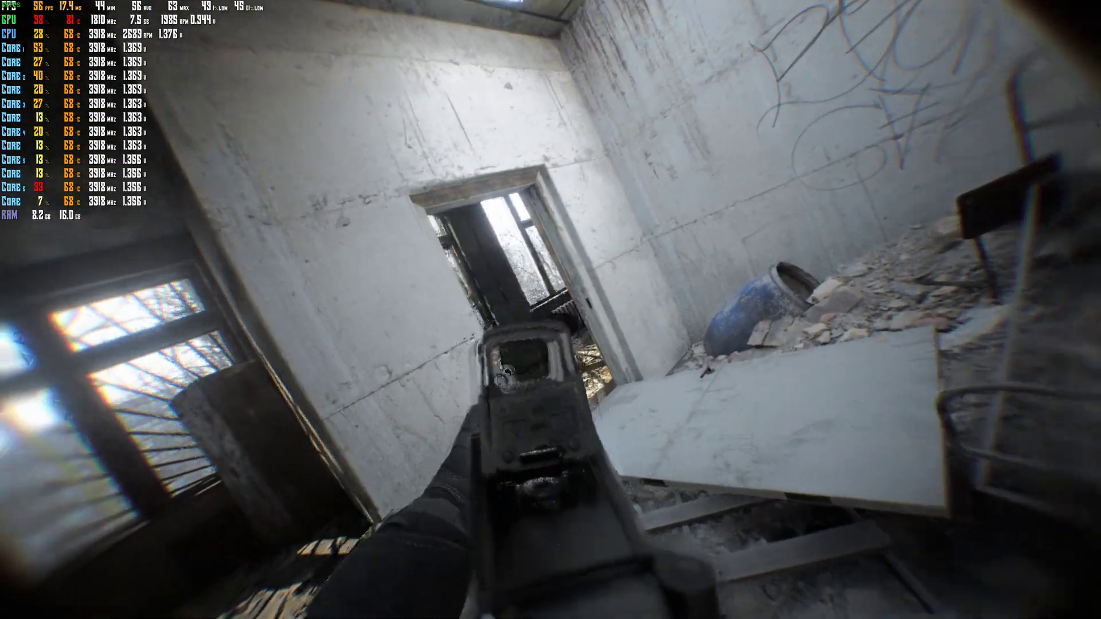
# Step: Walk through the doorway into the bunk-bed room, examining motion clarity and frame rate
pyautogui.press('w')
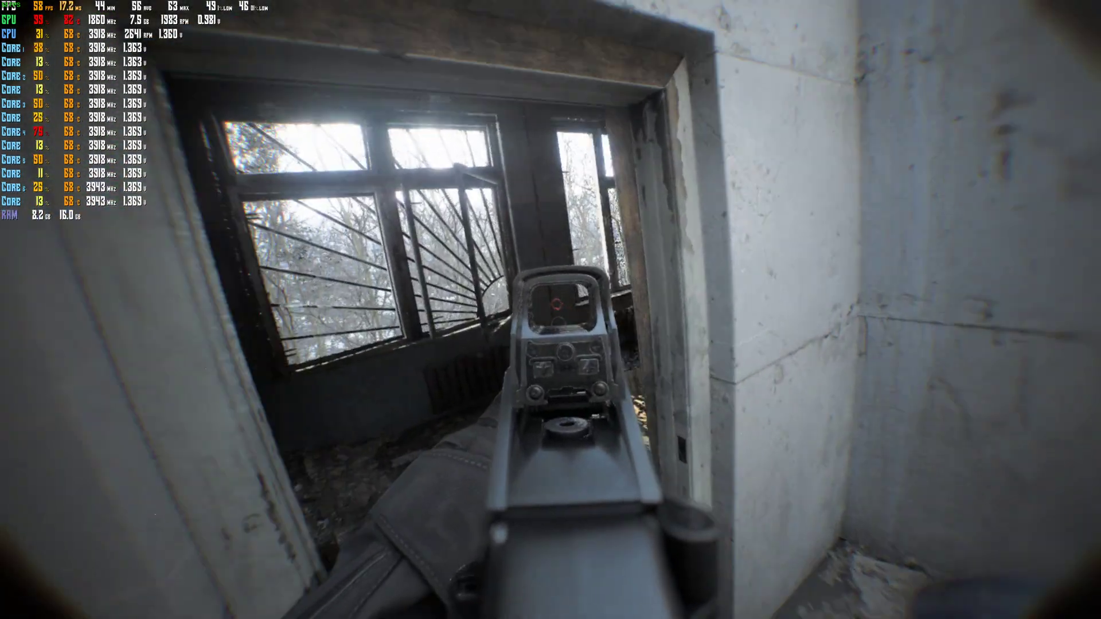
pyautogui.press('w')
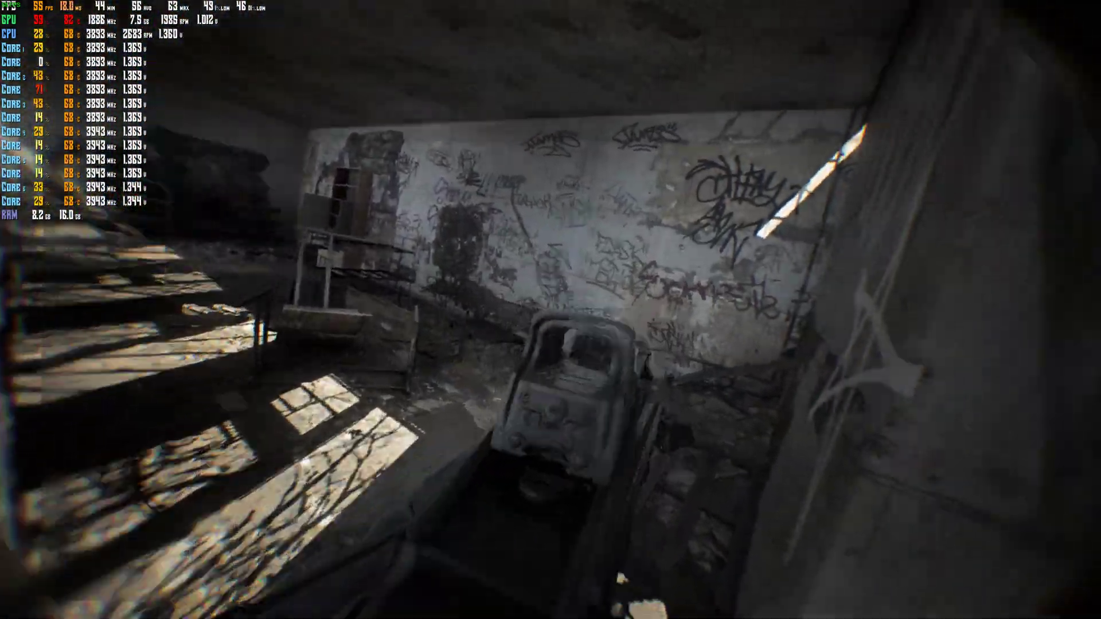
pyautogui.press('w')
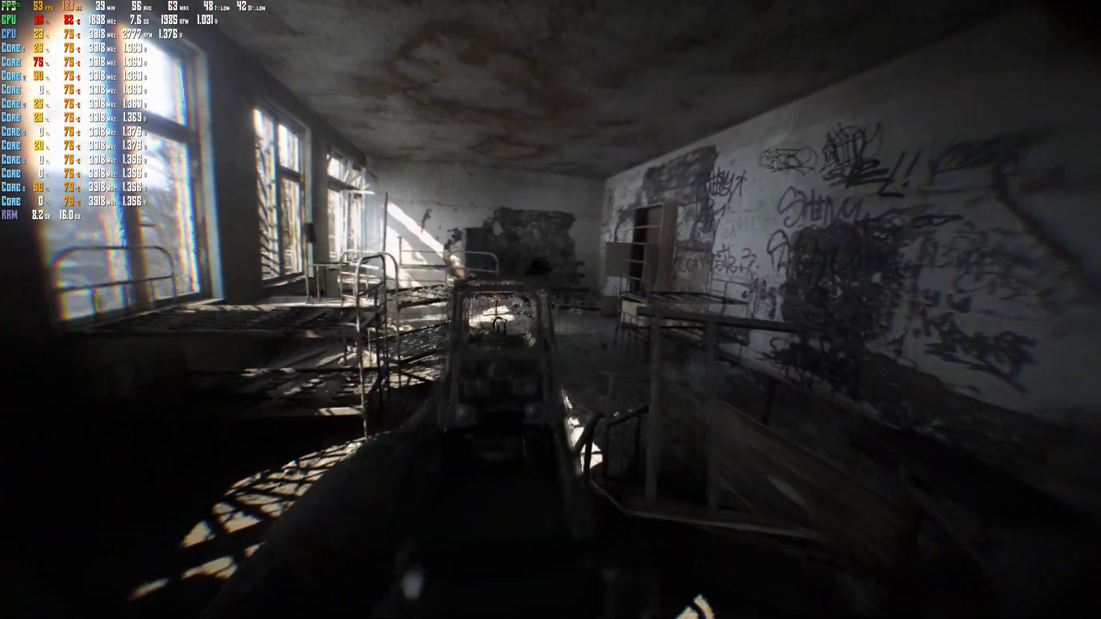
pyautogui.press('w')
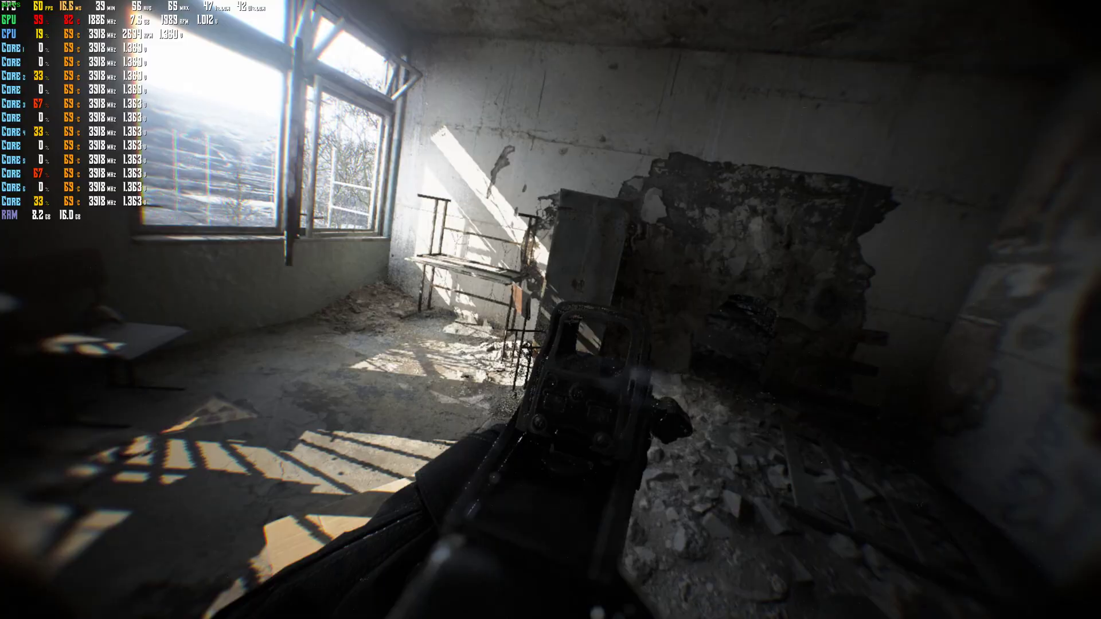
# Step: Approach the far windows and look out over the covered car and scaffolding to examine outdoor image quality
pyautogui.press('w')
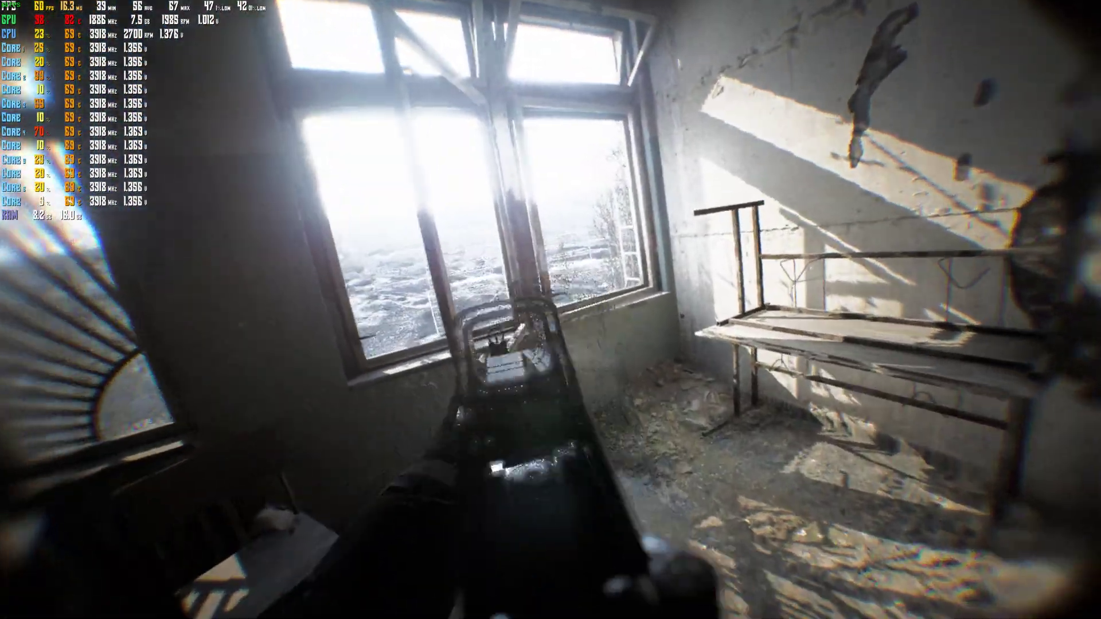
pyautogui.press('w')
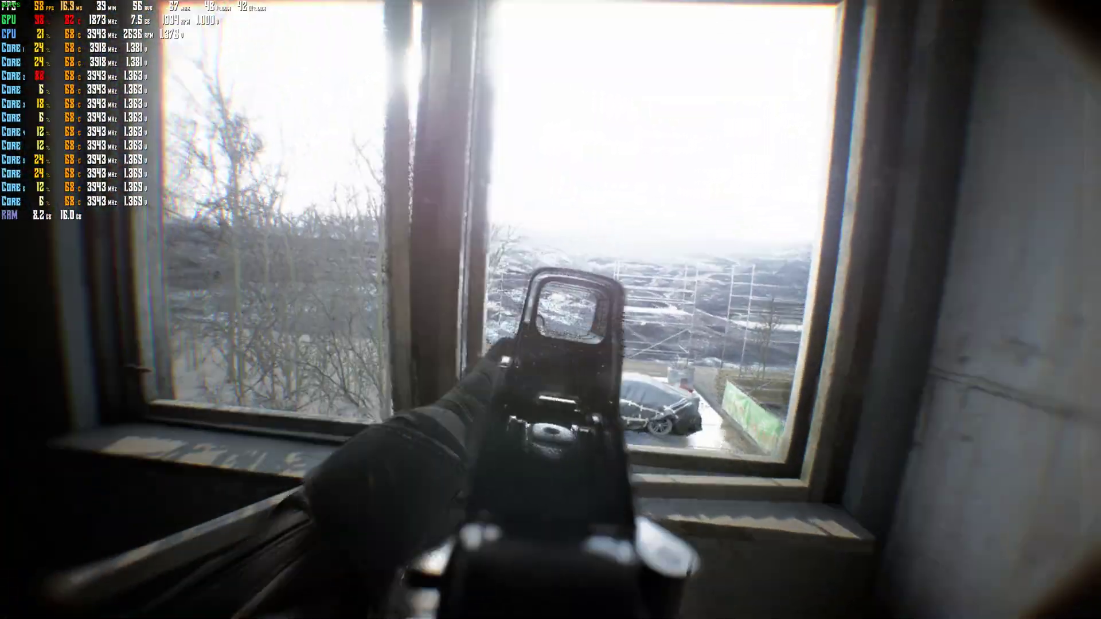
pyautogui.press('w')
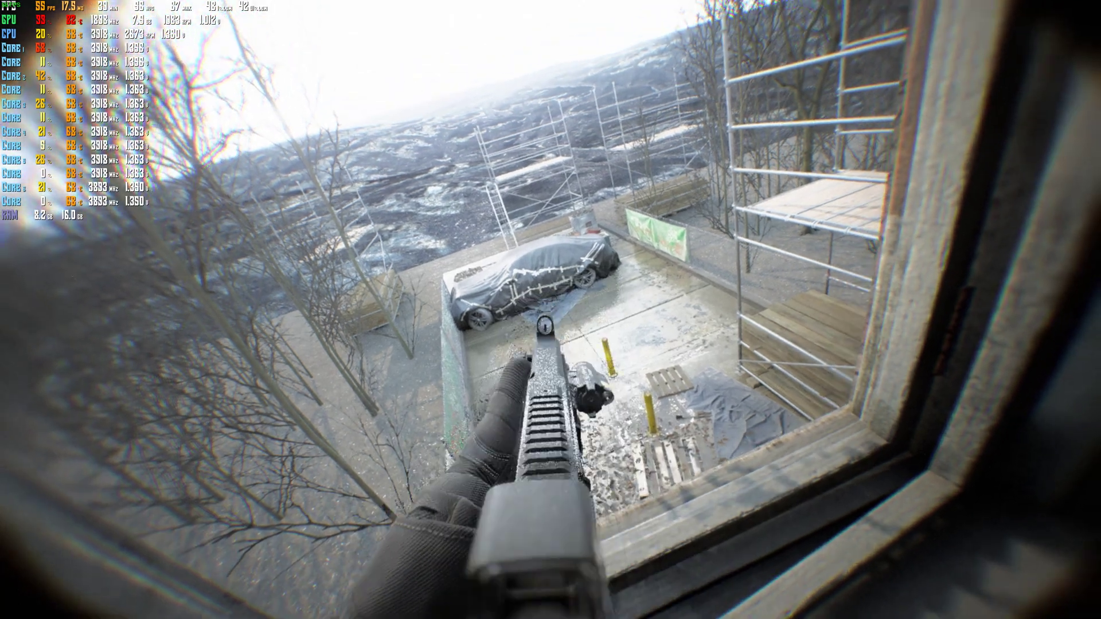
pyautogui.press('1')
pyautogui.press('w')
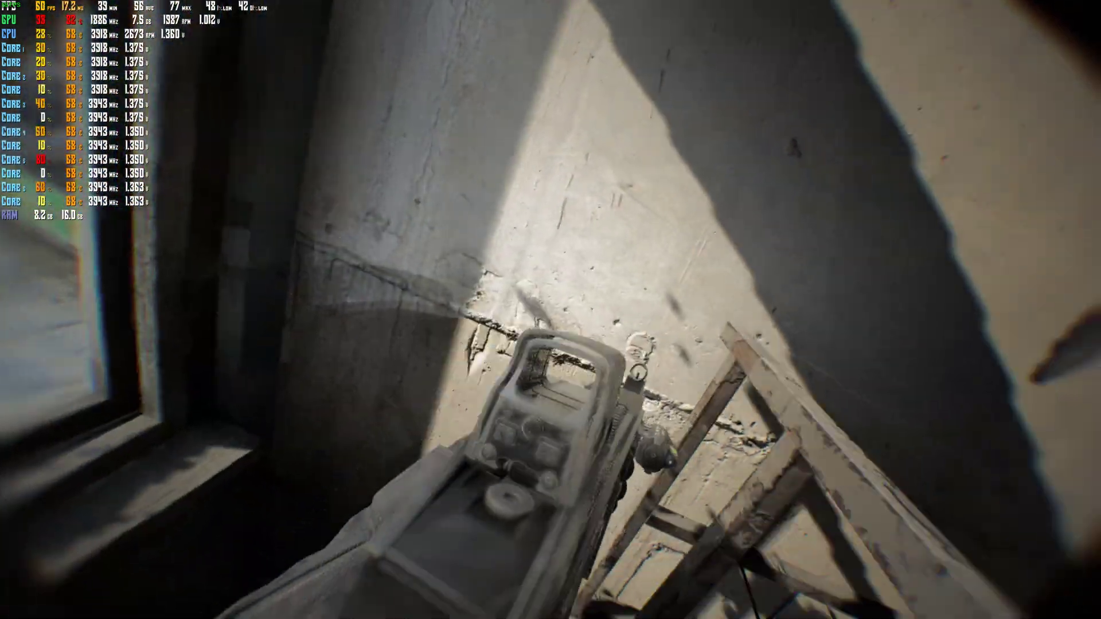
# Step: Cross the dark room past the graffiti wall to the windowed hall, examining image quality in shadow and sunlight
pyautogui.press('w')
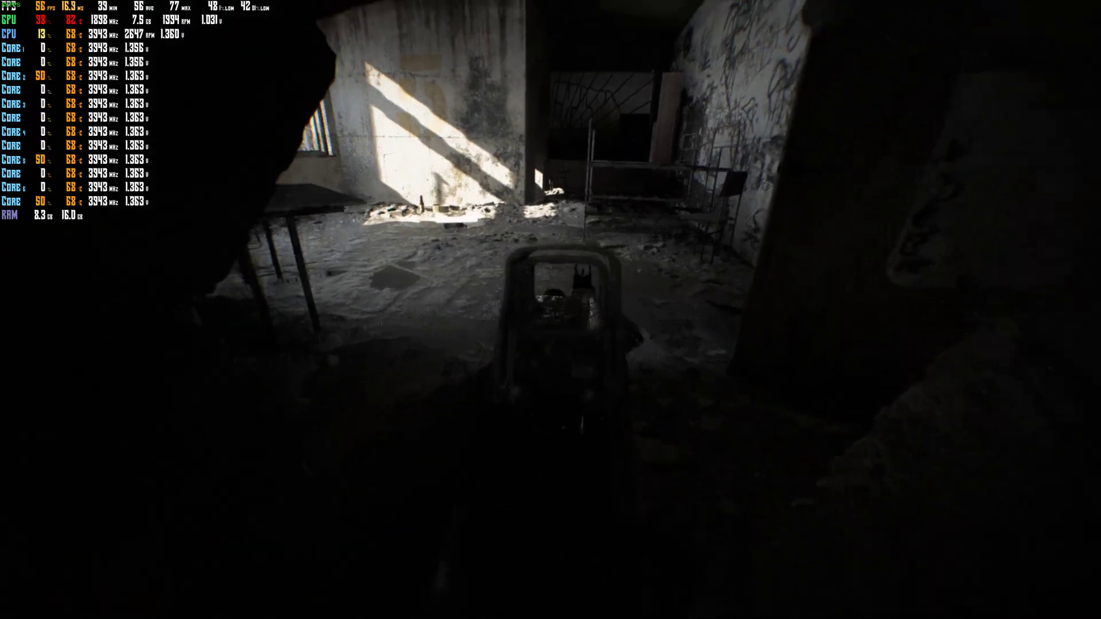
pyautogui.press('w')
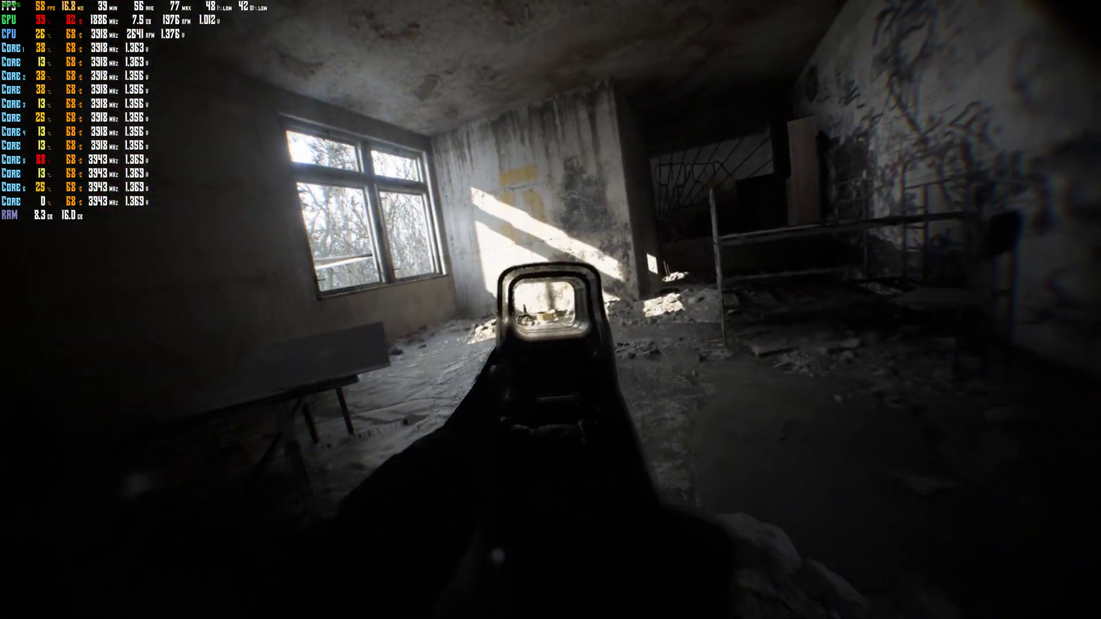
pyautogui.press('w')
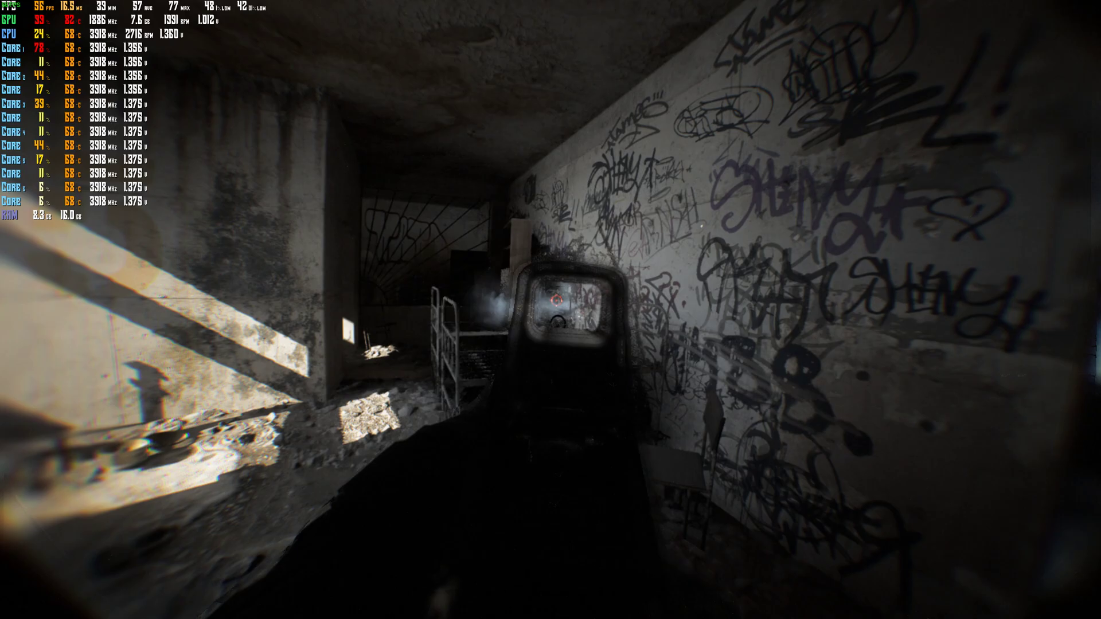
pyautogui.press('w')
pyautogui.press('w')
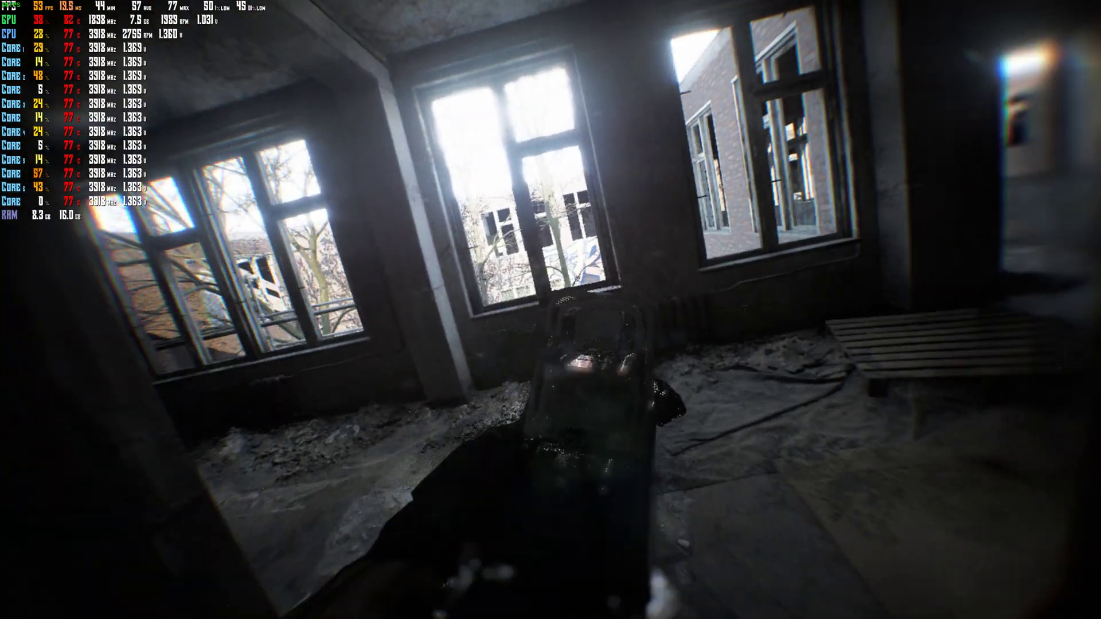
# Step: Walk along the dark corridor to the hallway with the collapsed floor, examining smoothness and frame rate in low light
pyautogui.press('w')
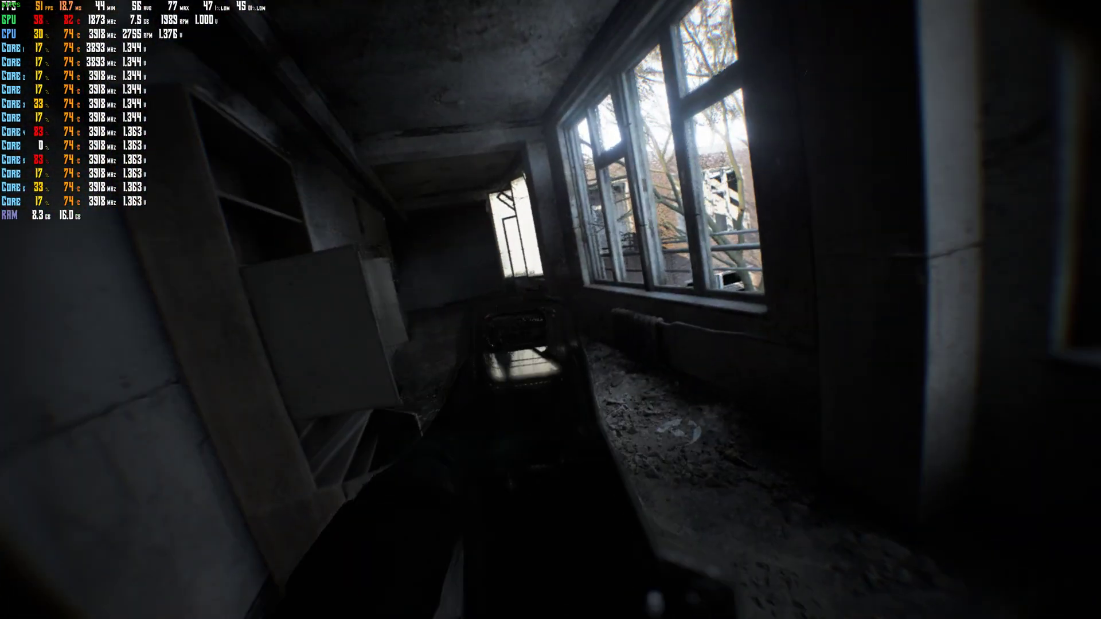
pyautogui.press('w')
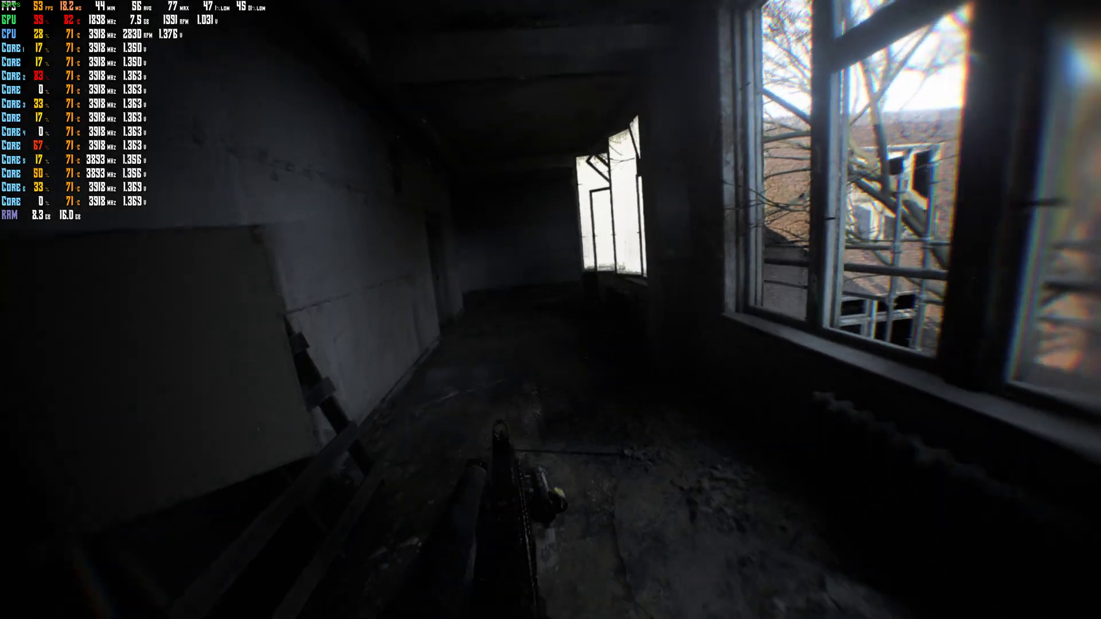
pyautogui.press('w')
pyautogui.press('w')
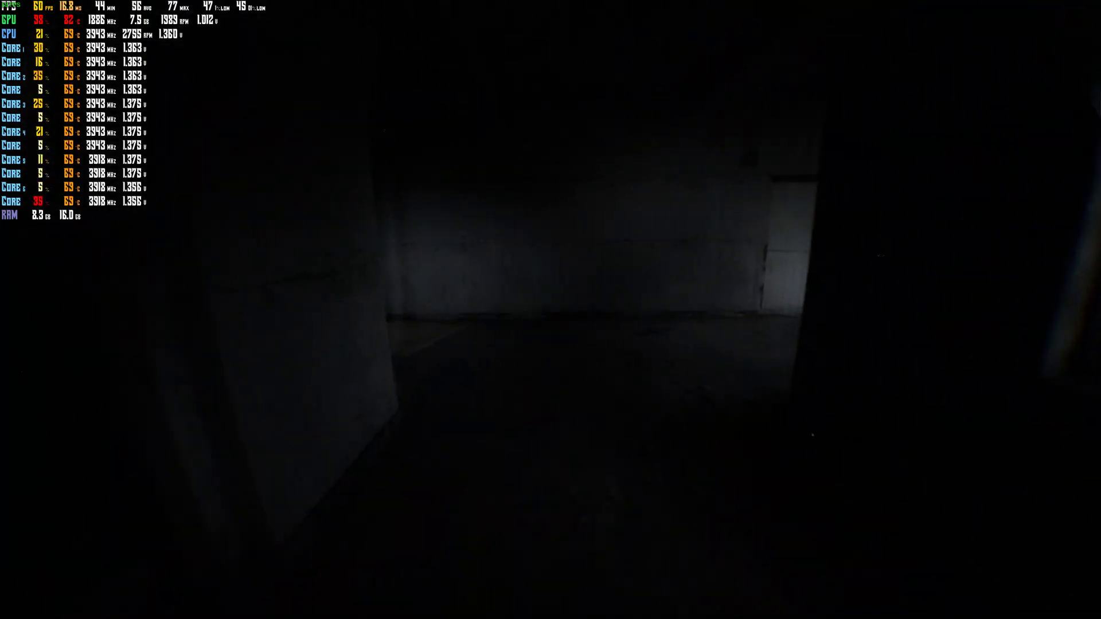
pyautogui.press('w')
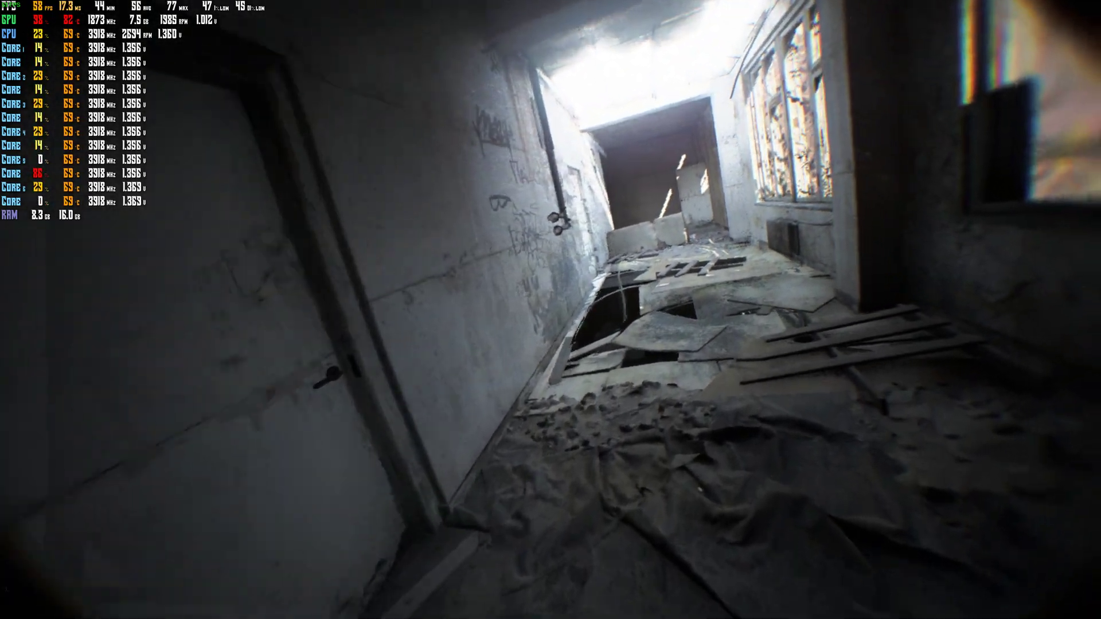
# Step: Walk the hallway with the collapsed floor to the graffiti stairwell, examining image quality and frame rate in shadow and sunlight
pyautogui.press('w')
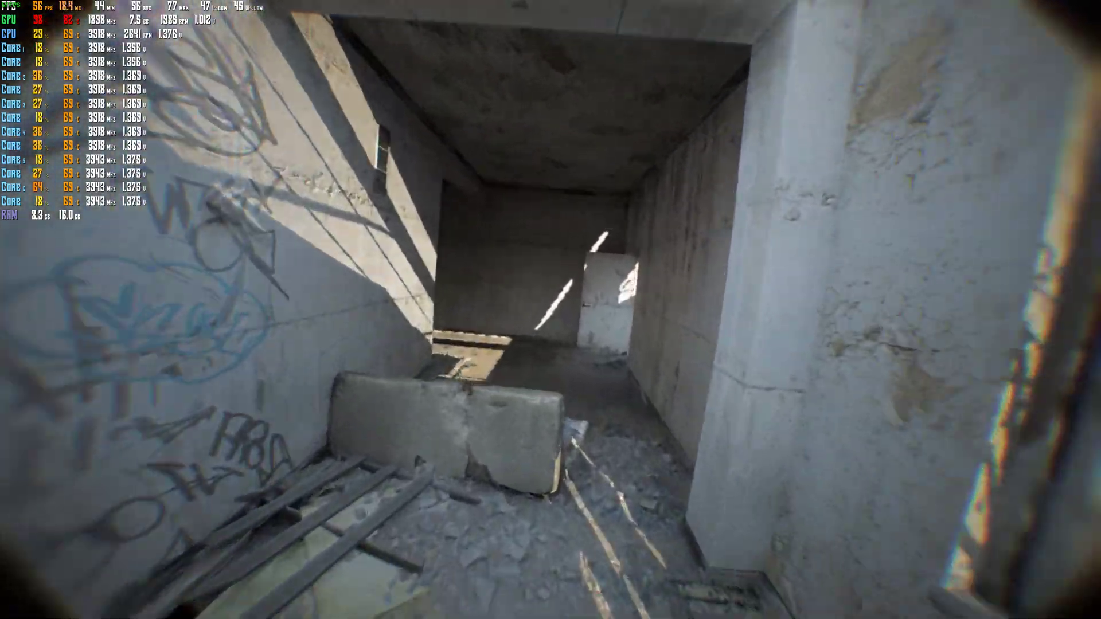
pyautogui.press('w')
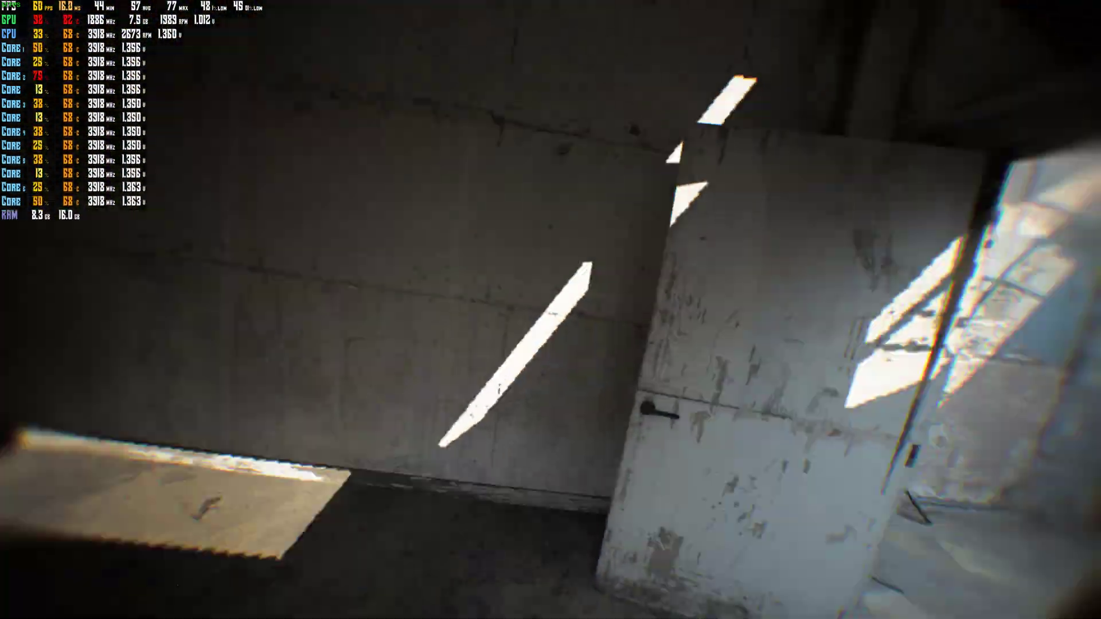
pyautogui.press('w')
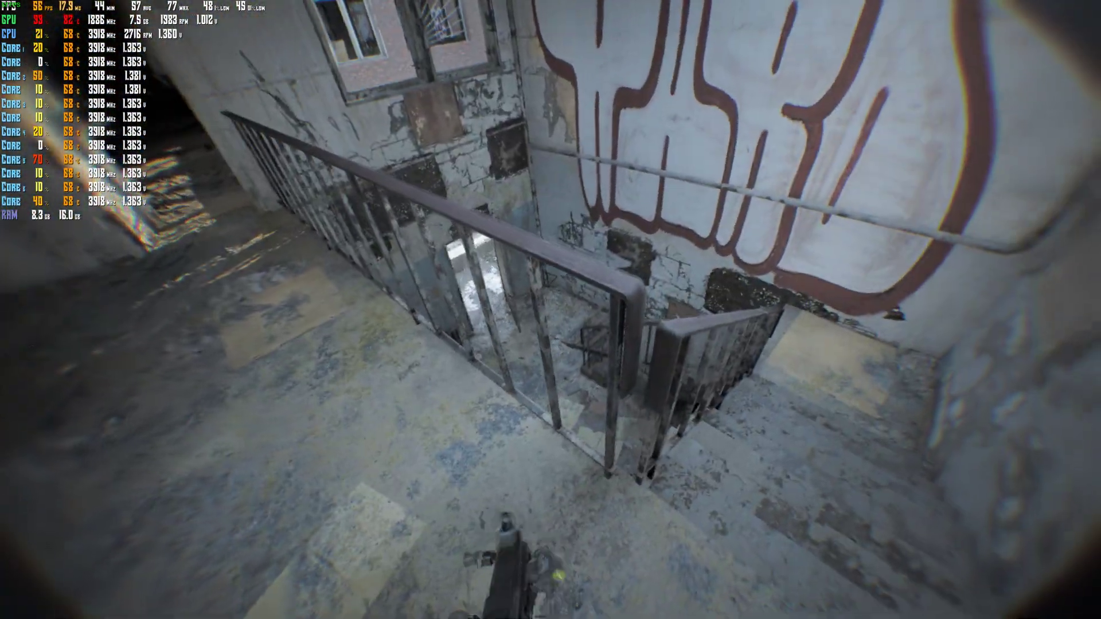
pyautogui.press('w')
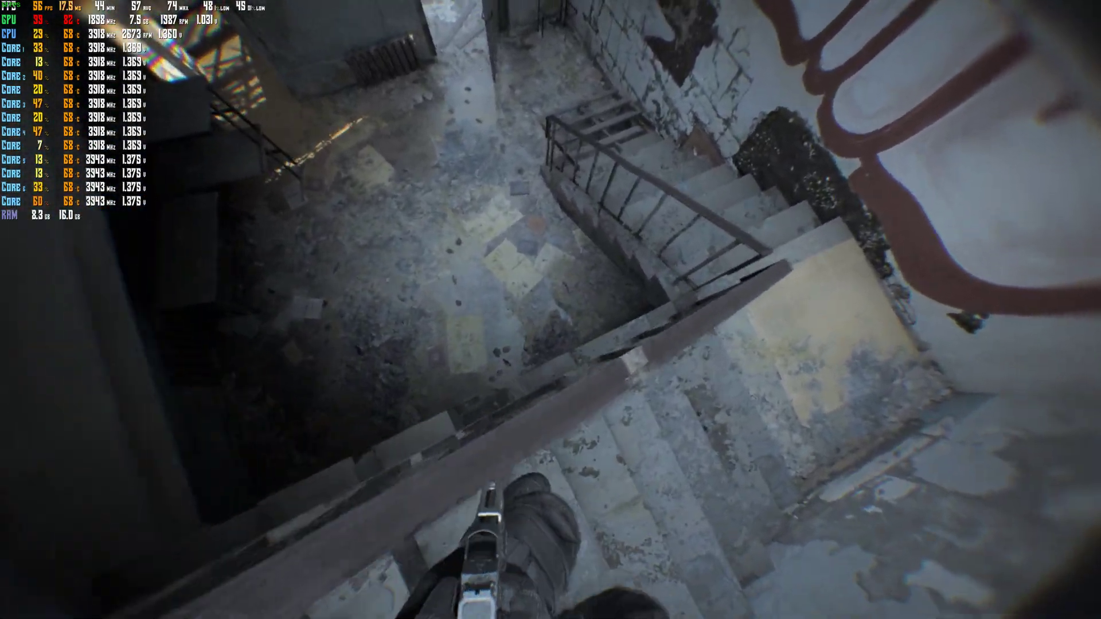
# Step: Leave the current match, host the offshore oil-rig map and look around its upper deck
pyautogui.press('Escape')
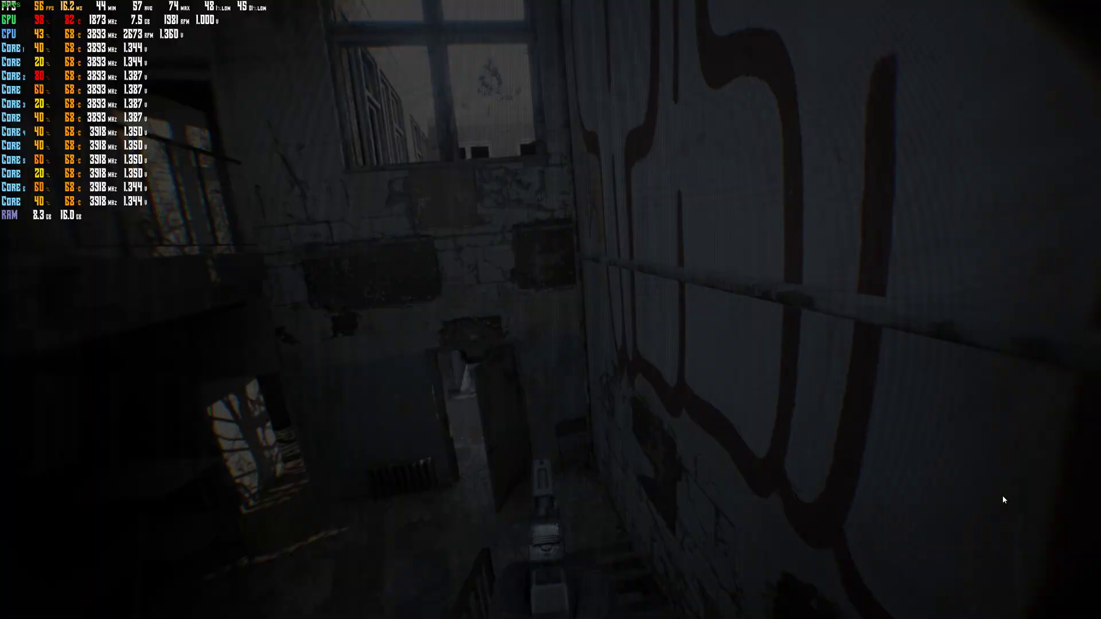
pyautogui.click(665, 578)
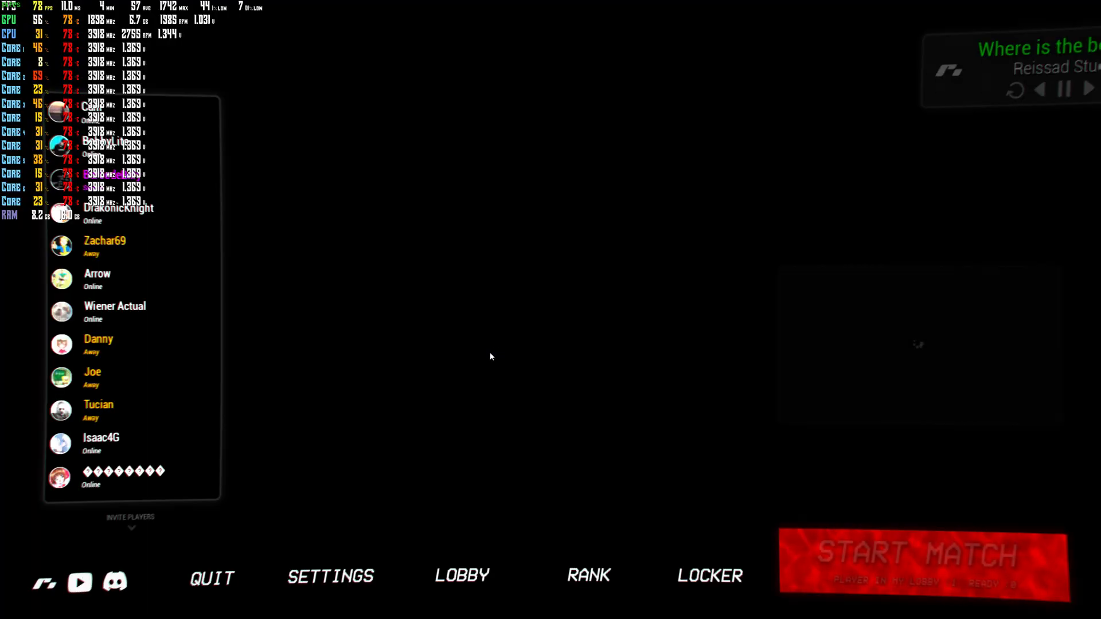
pyautogui.click(912, 550)
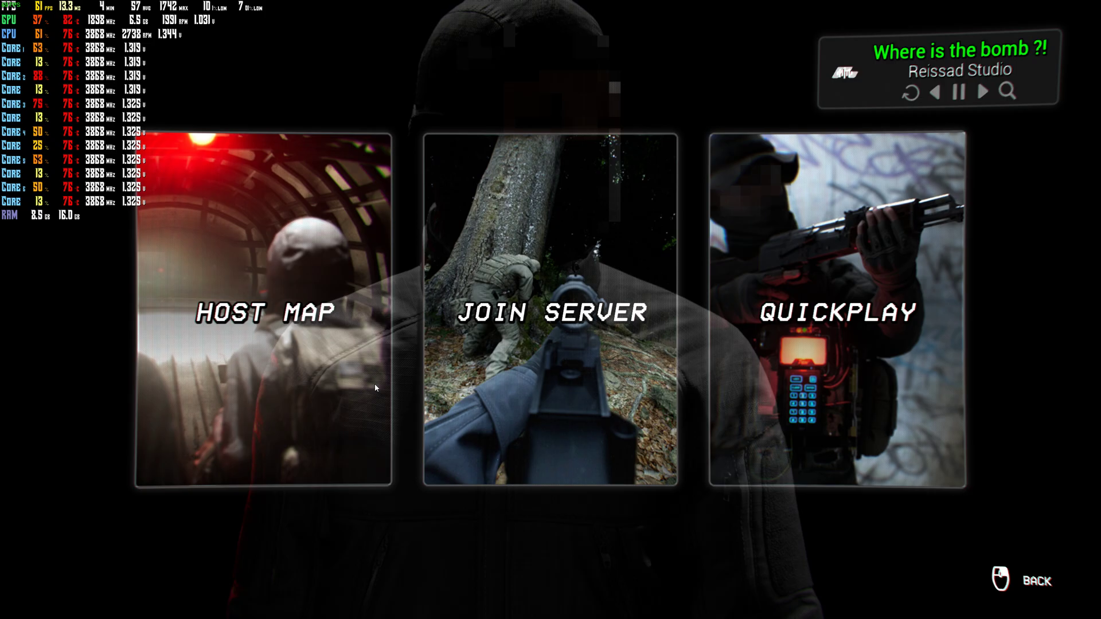
pyautogui.click(268, 356)
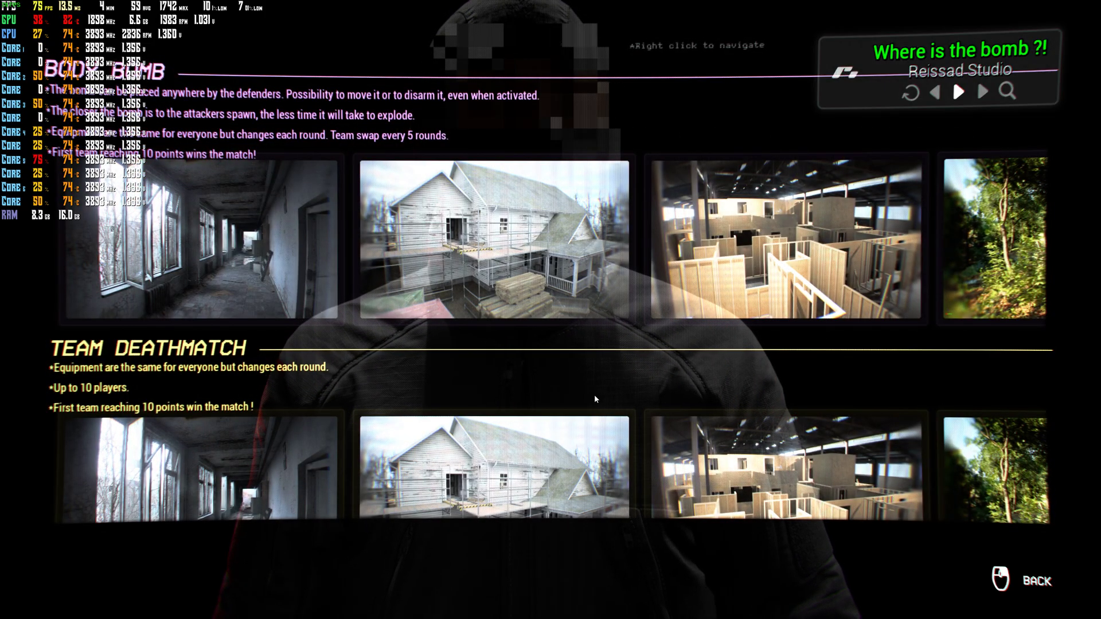
pyautogui.scroll(-5, 595, 397)
pyautogui.scroll(2, 581, 406)
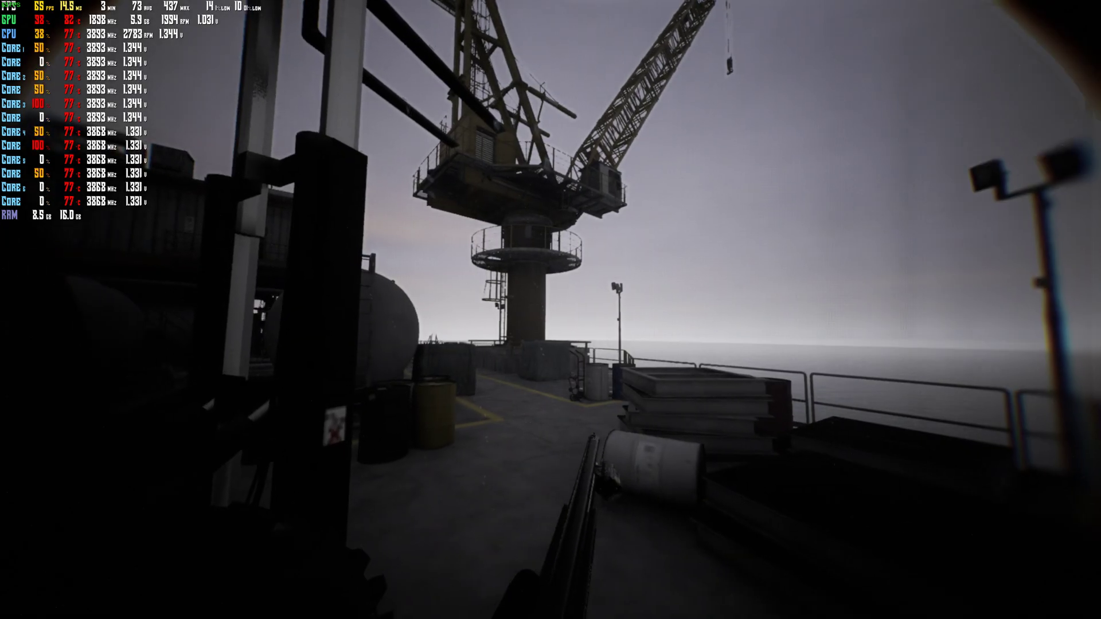
pyautogui.press('w')
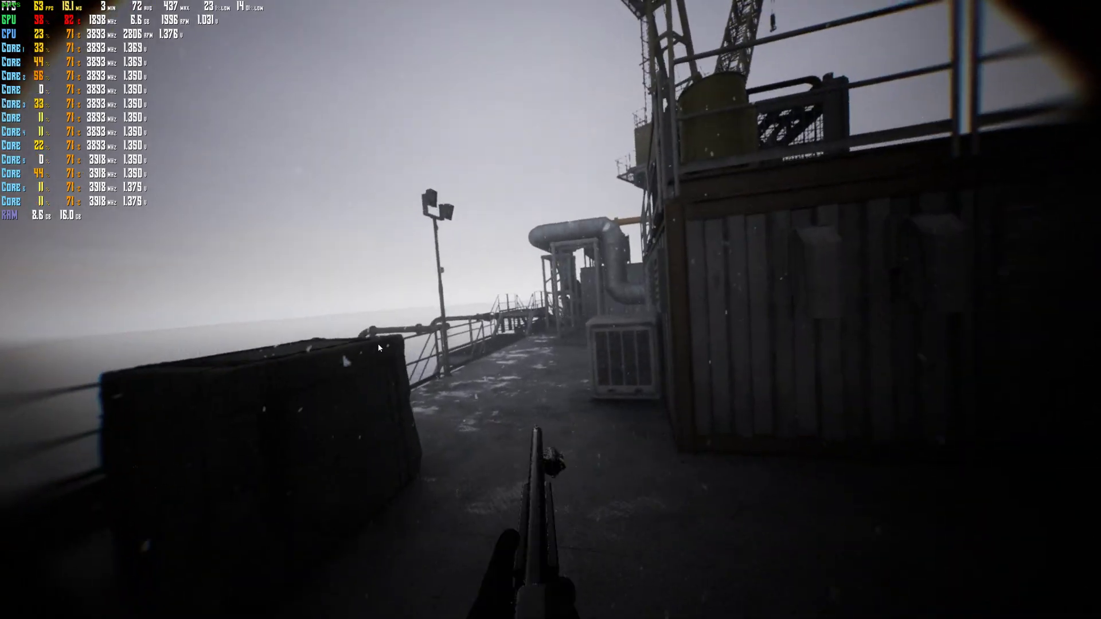
# Step: Turn off AMD FSR3 frame generation in the graphics settings and return to the match
pyautogui.press('Escape')
pyautogui.click(466, 572)
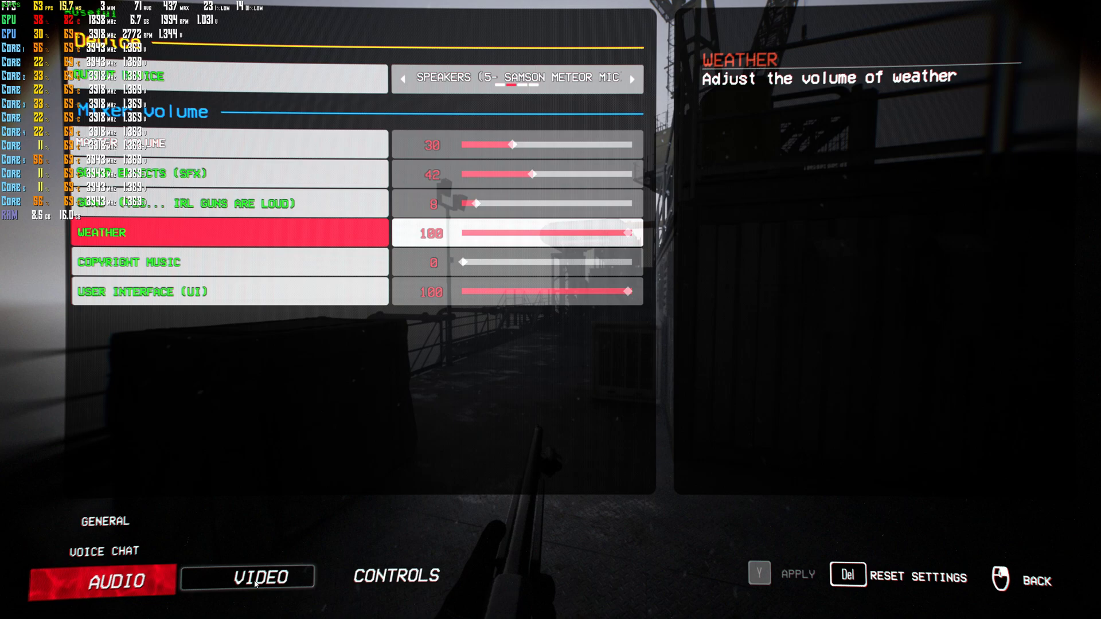
pyautogui.click(255, 581)
pyautogui.click(248, 548)
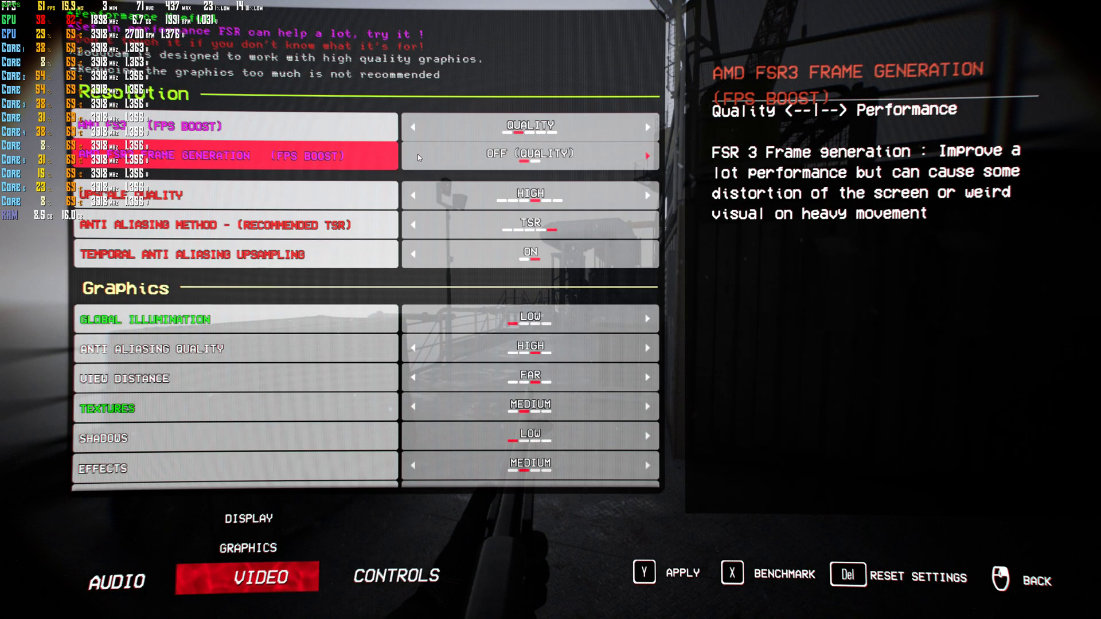
pyautogui.press('Escape')
pyautogui.press('Escape')
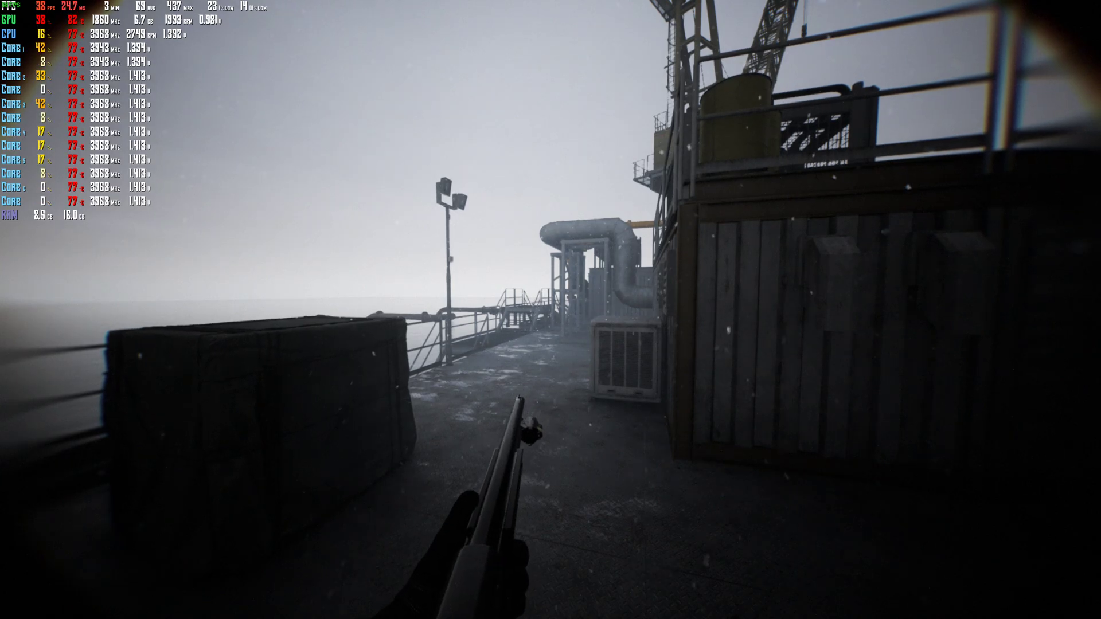
# Step: Follow the deck railing and descend the rig's outer stairs to the lower level, examining smoothness and frame rate without frame generation
pyautogui.press('w')
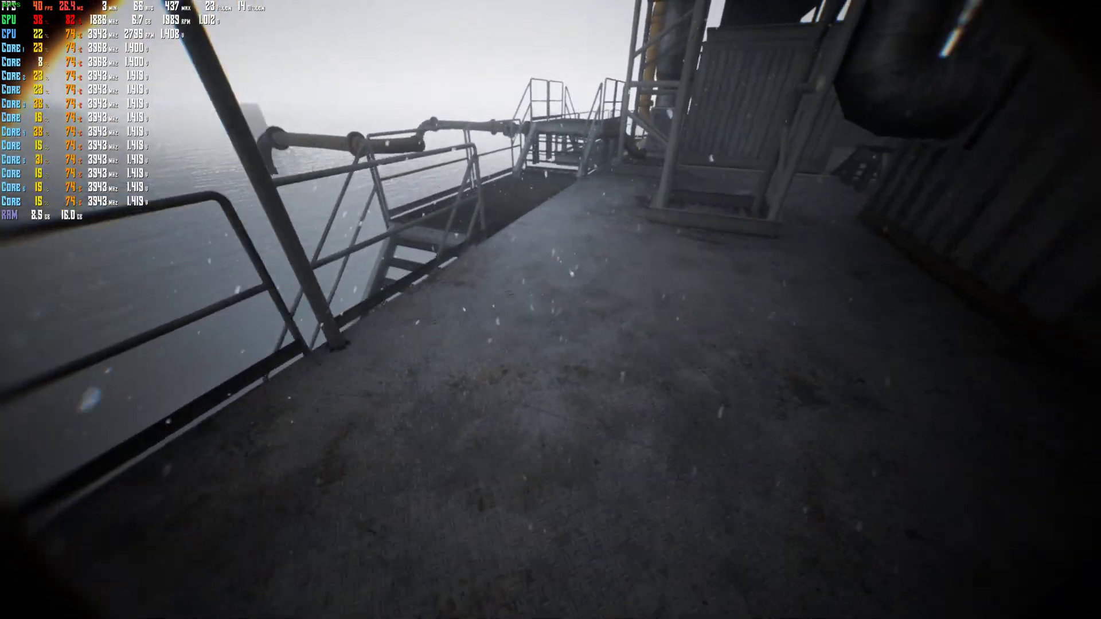
pyautogui.press('w')
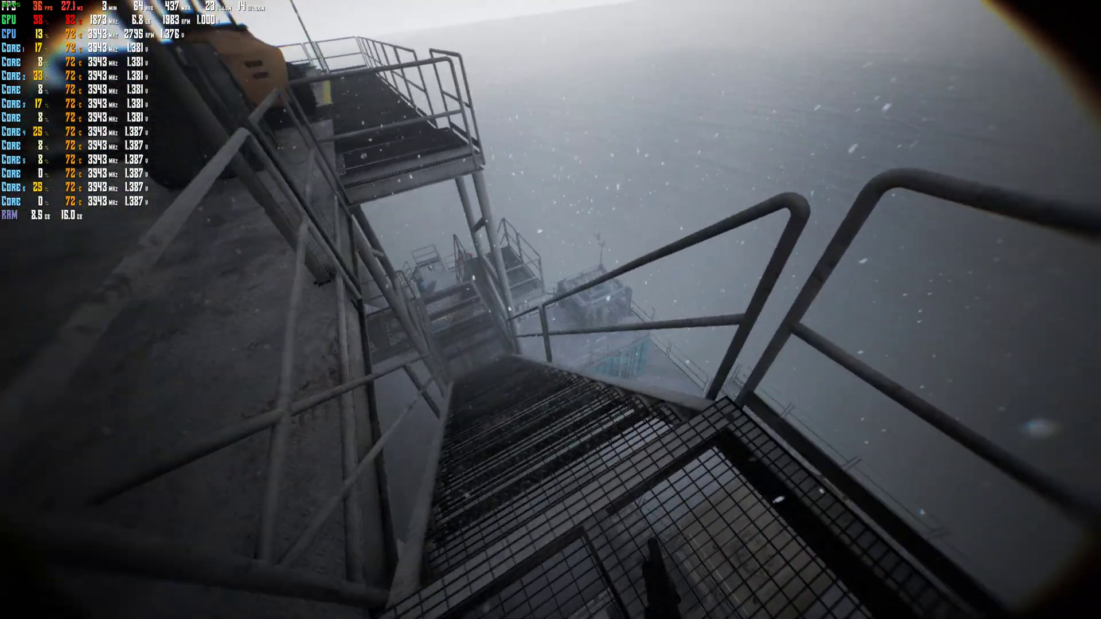
pyautogui.press('w')
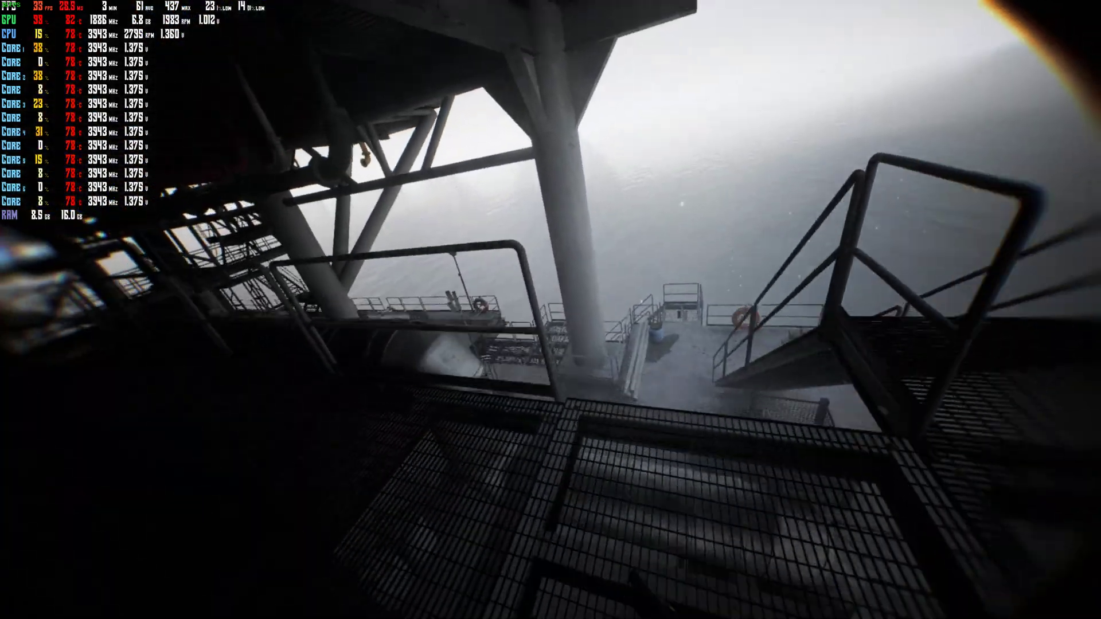
pyautogui.press('w')
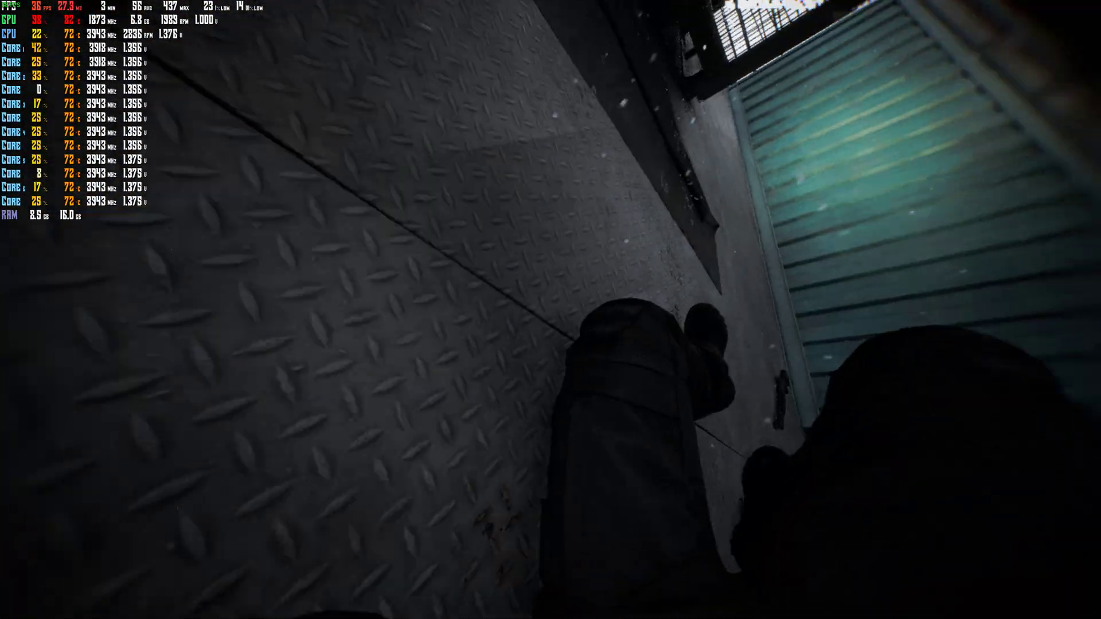
# Step: Walk the deck past the crane and large tank toward the raised metal building, examining distant detail and frame rate
pyautogui.press('w')
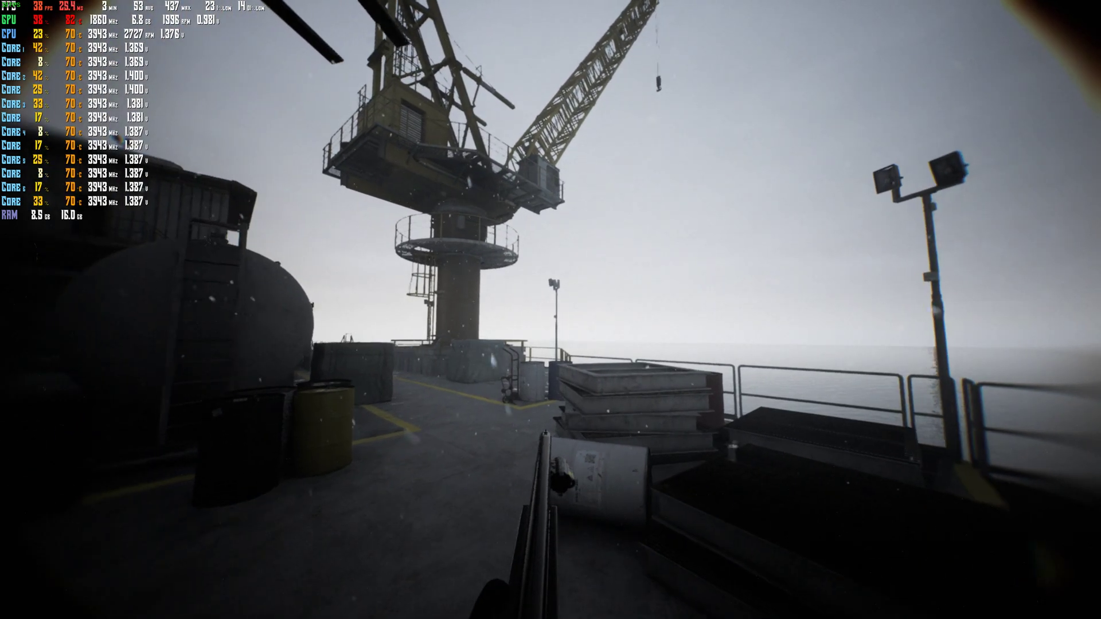
pyautogui.press('w')
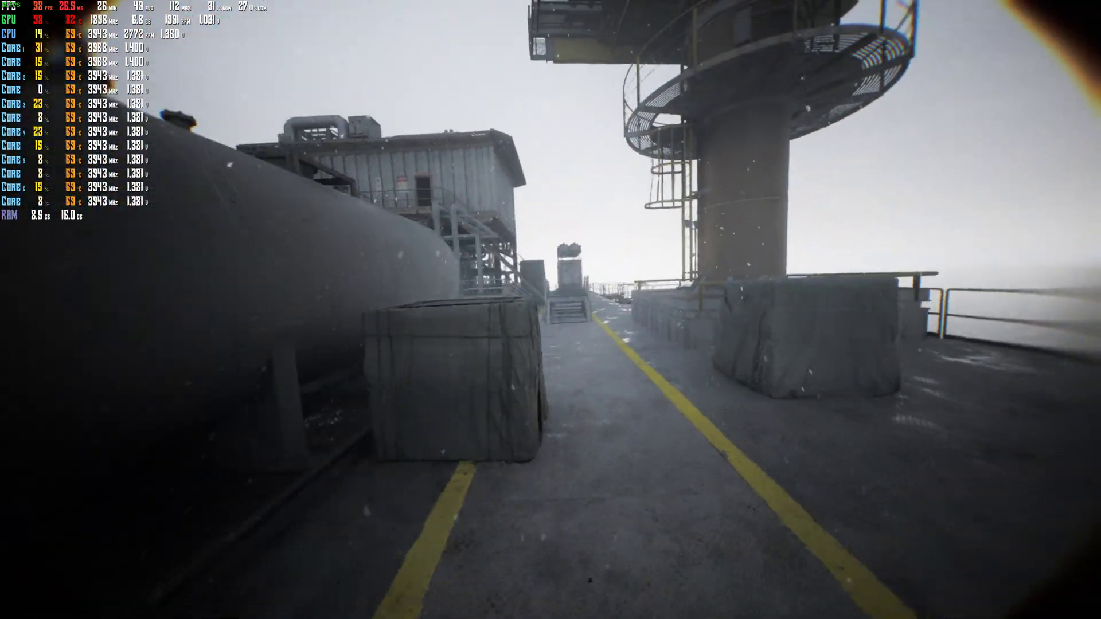
pyautogui.press('w')
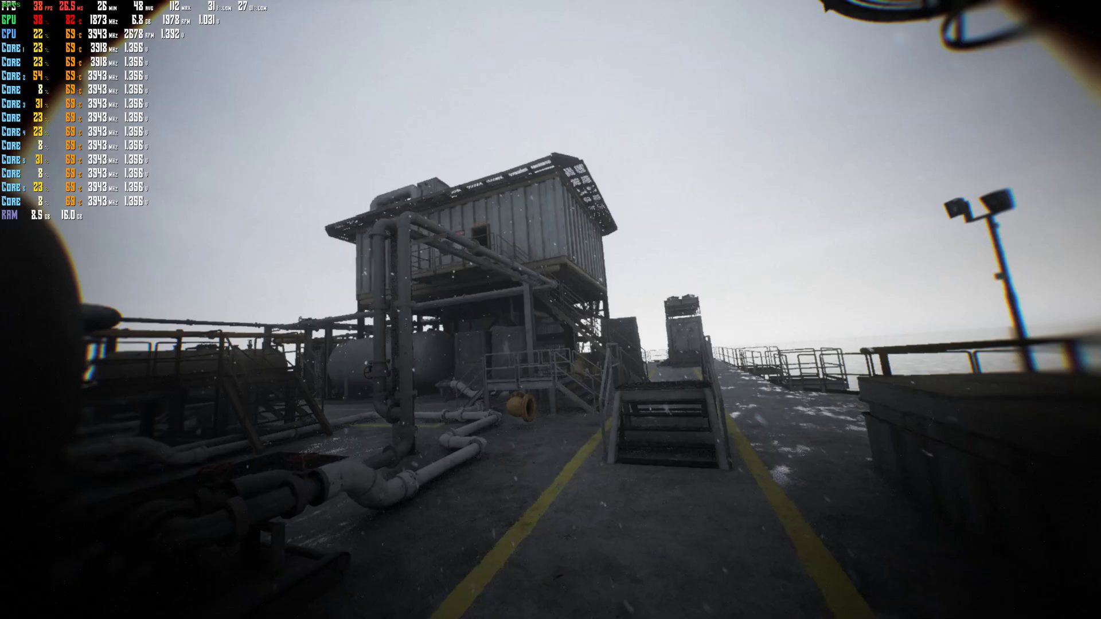
# Step: Set AMD FSR3 upscaling to Off in the graphics settings and return to the pause menu
pyautogui.press('Escape')
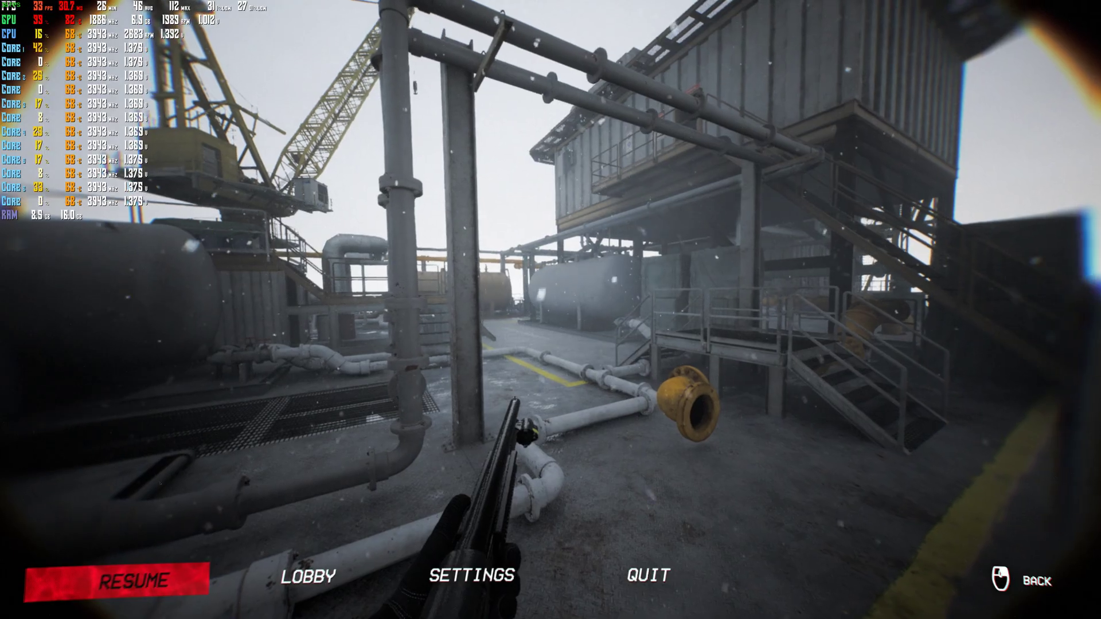
pyautogui.click(476, 583)
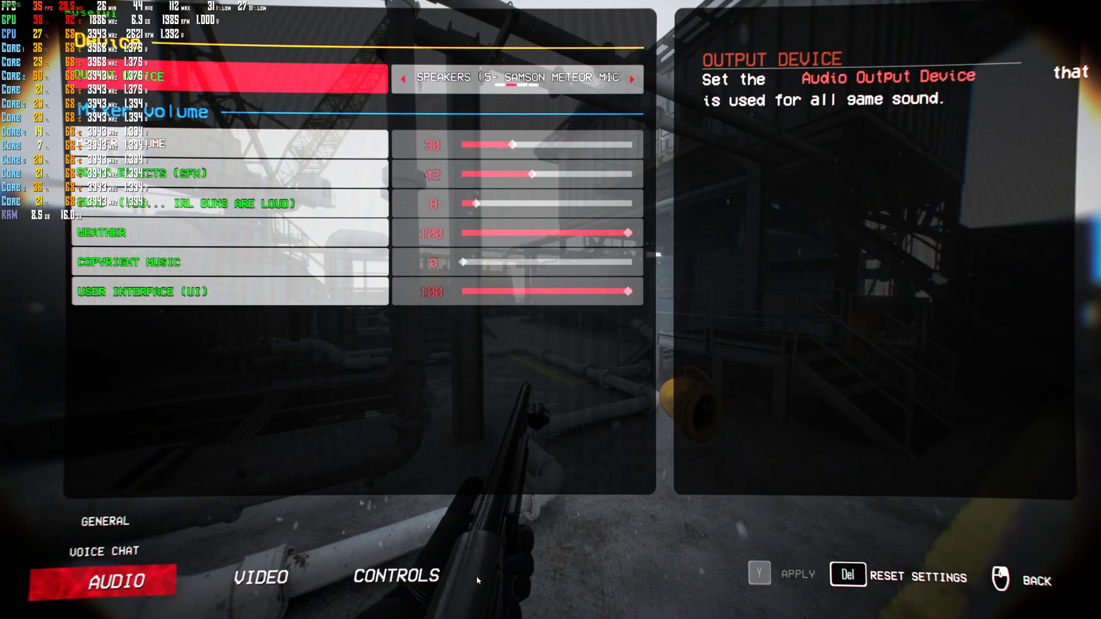
pyautogui.click(268, 581)
pyautogui.click(258, 551)
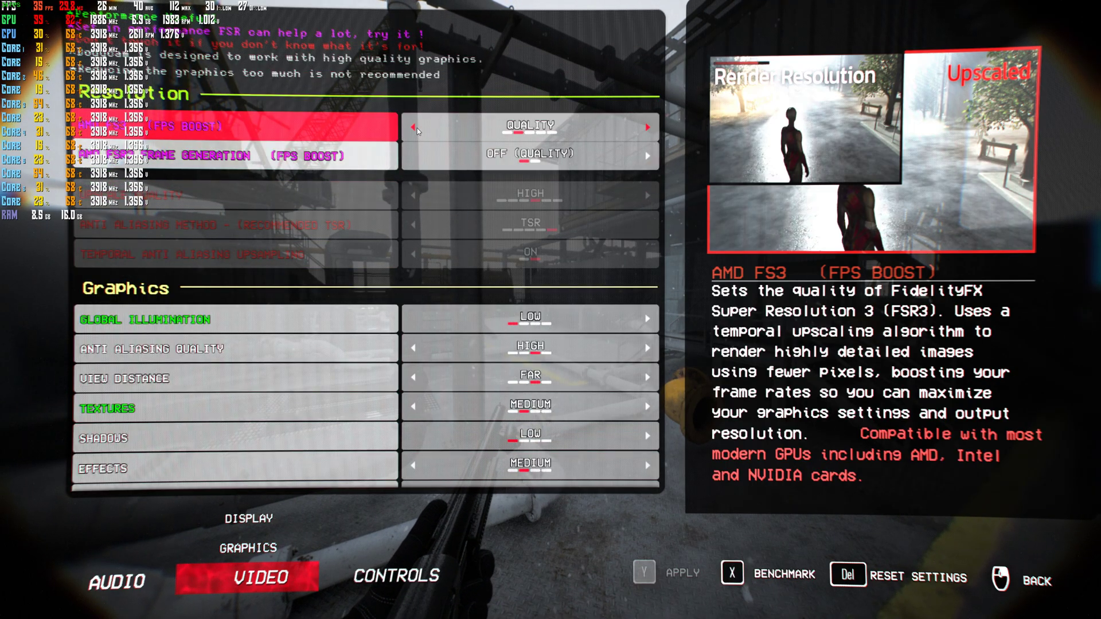
pyautogui.click(417, 129)
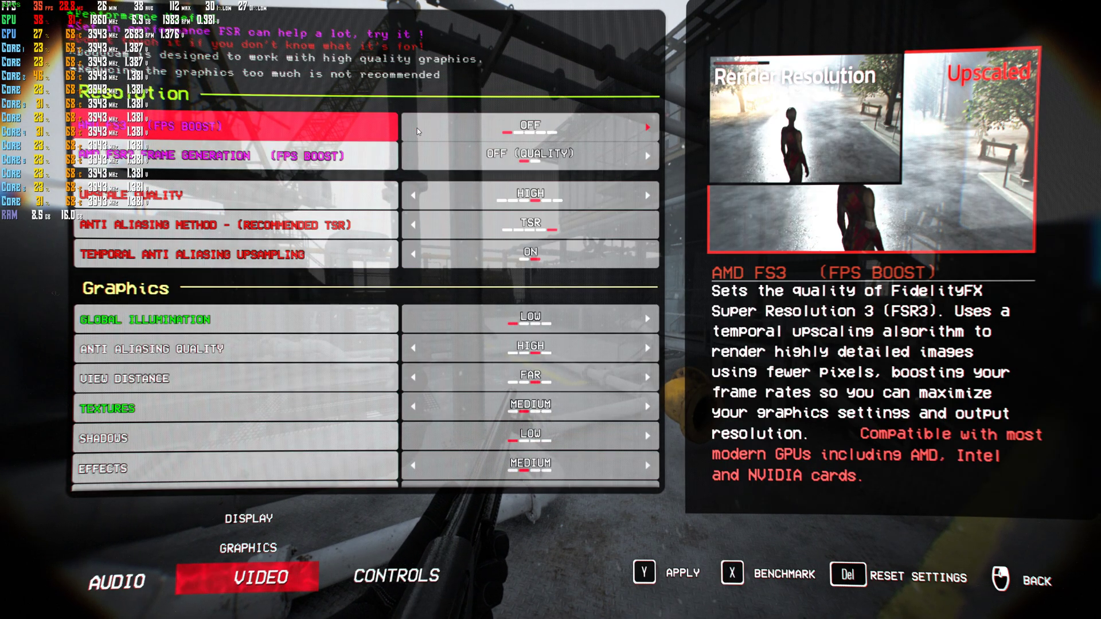
pyautogui.press('Escape')
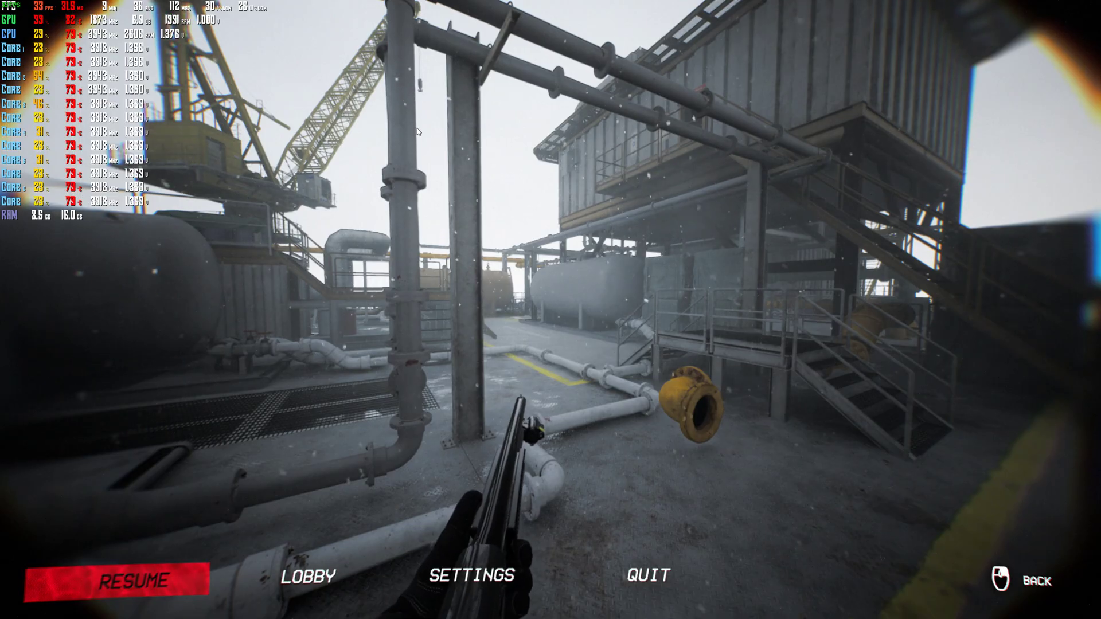
# Step: Resume play, run past the pipes and storage tanks to the caged red barrels, and examine image quality without FSR3
pyautogui.press('w')
pyautogui.press('shift')
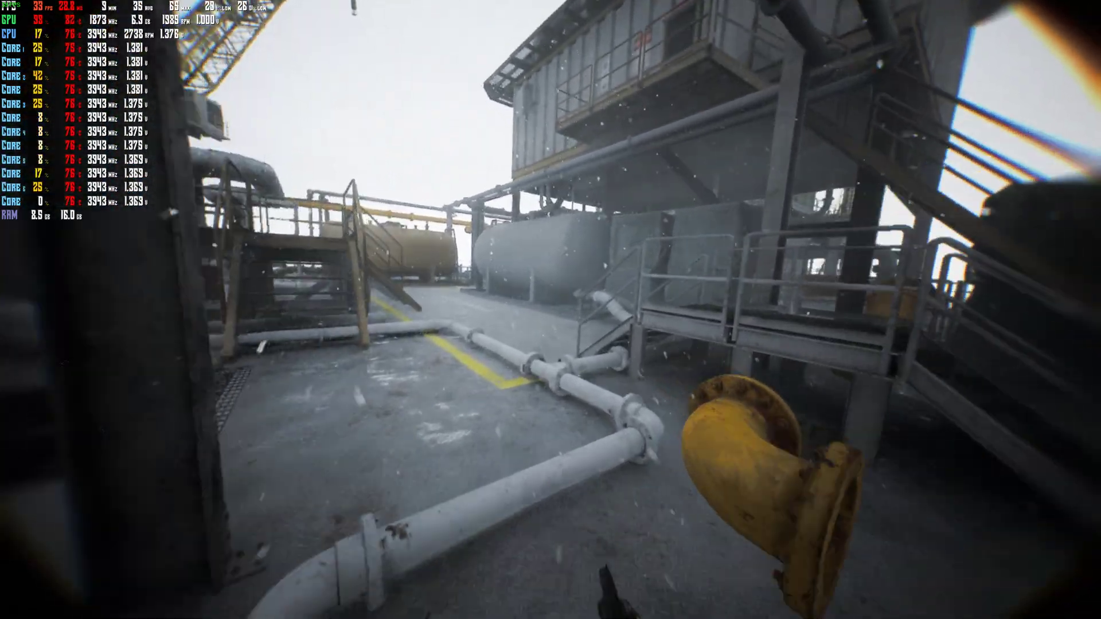
pyautogui.press('w')
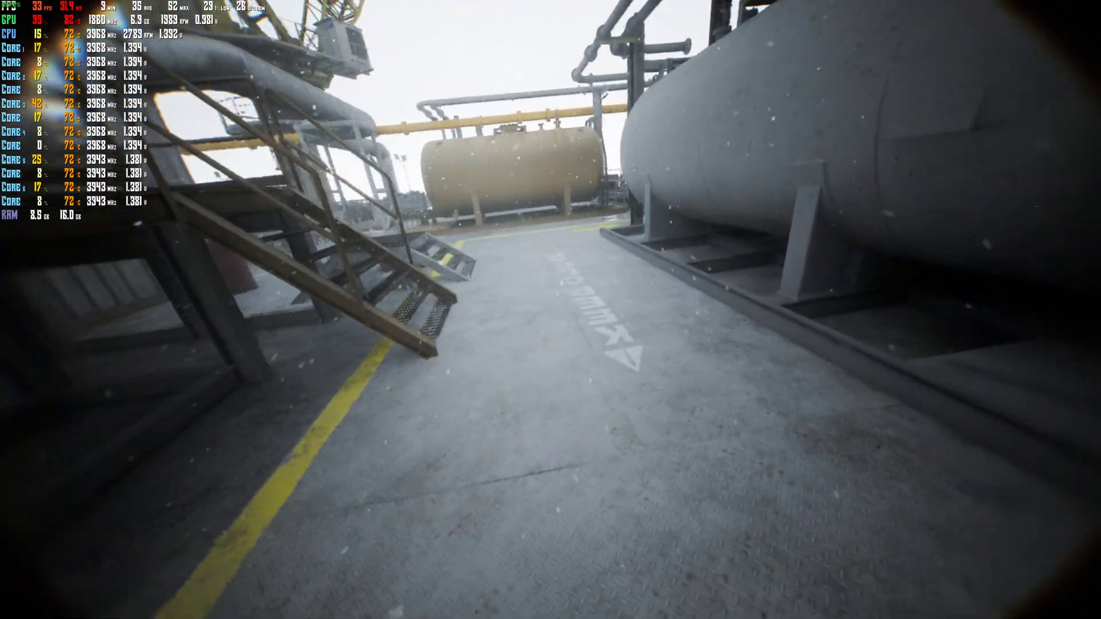
pyautogui.press('w')
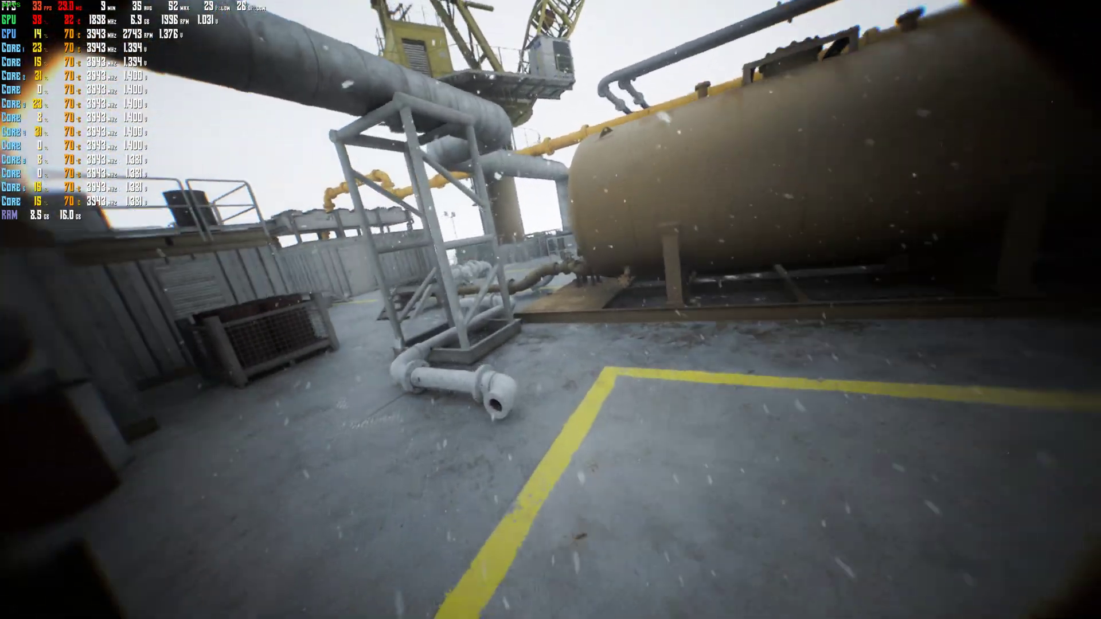
pyautogui.press('w')
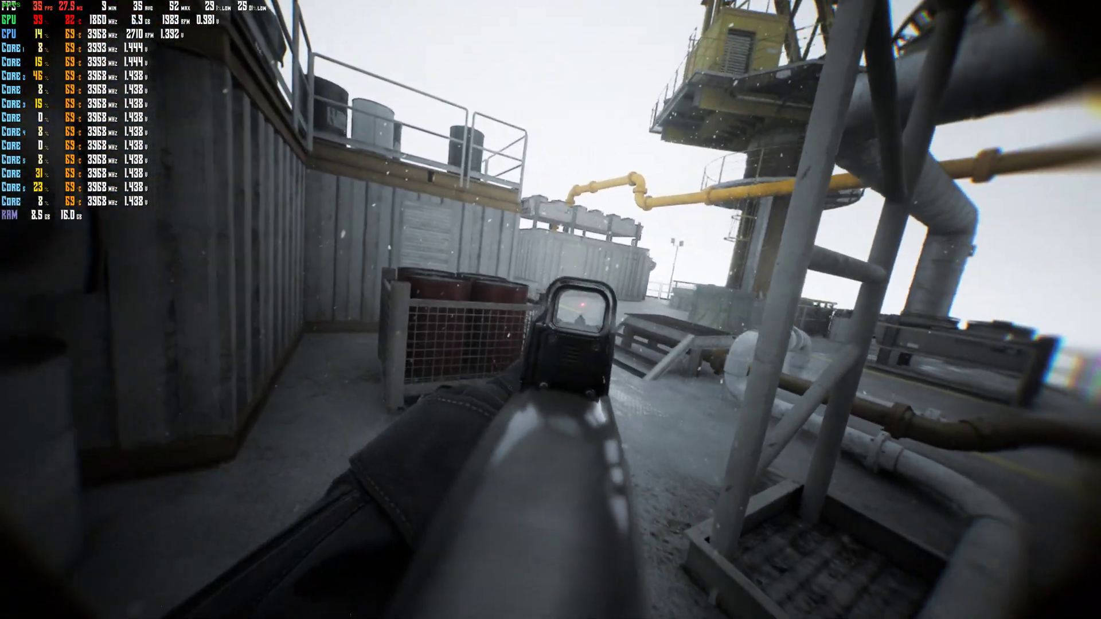
pyautogui.press('w')
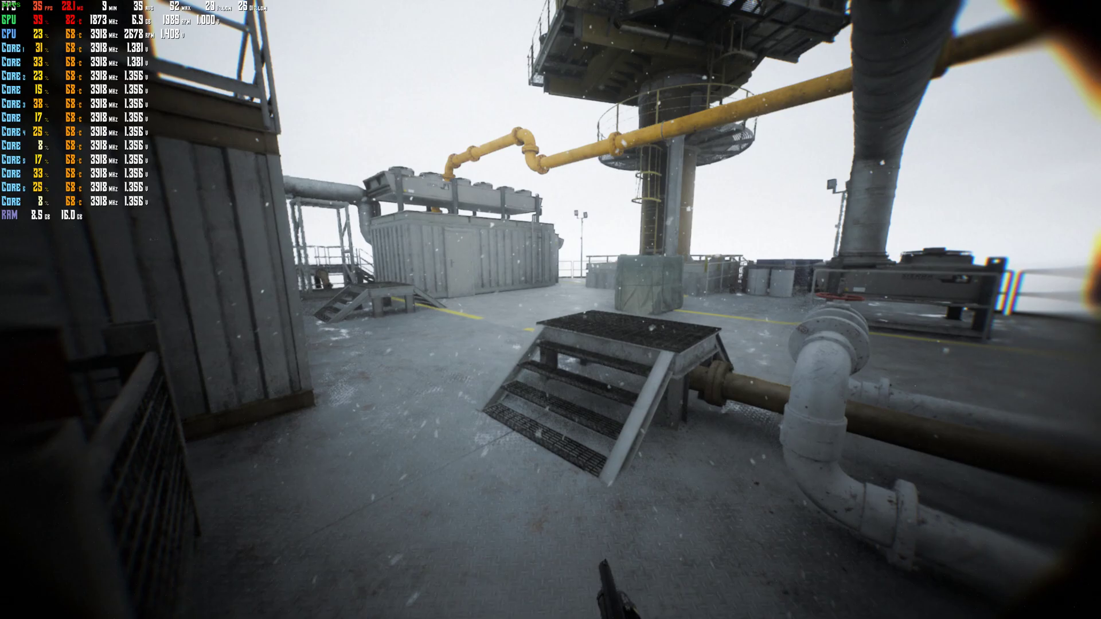
# Step: Cross the open deck past the barrels and along the yellow railing to the grated stairs, examining clarity and frame rate in snow
pyautogui.press('w')
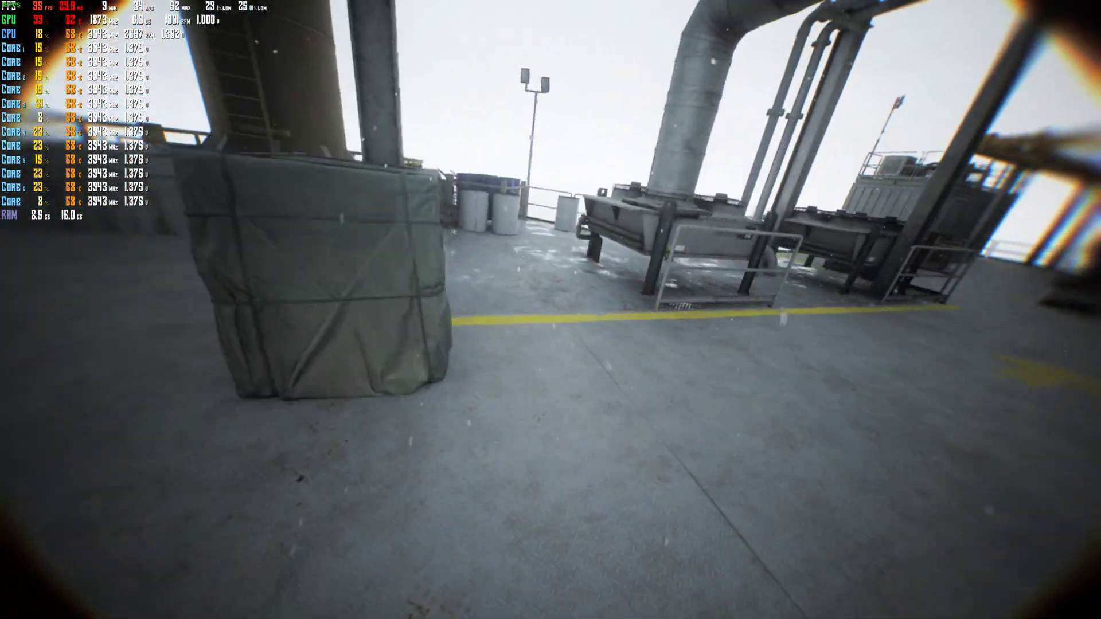
pyautogui.press('w')
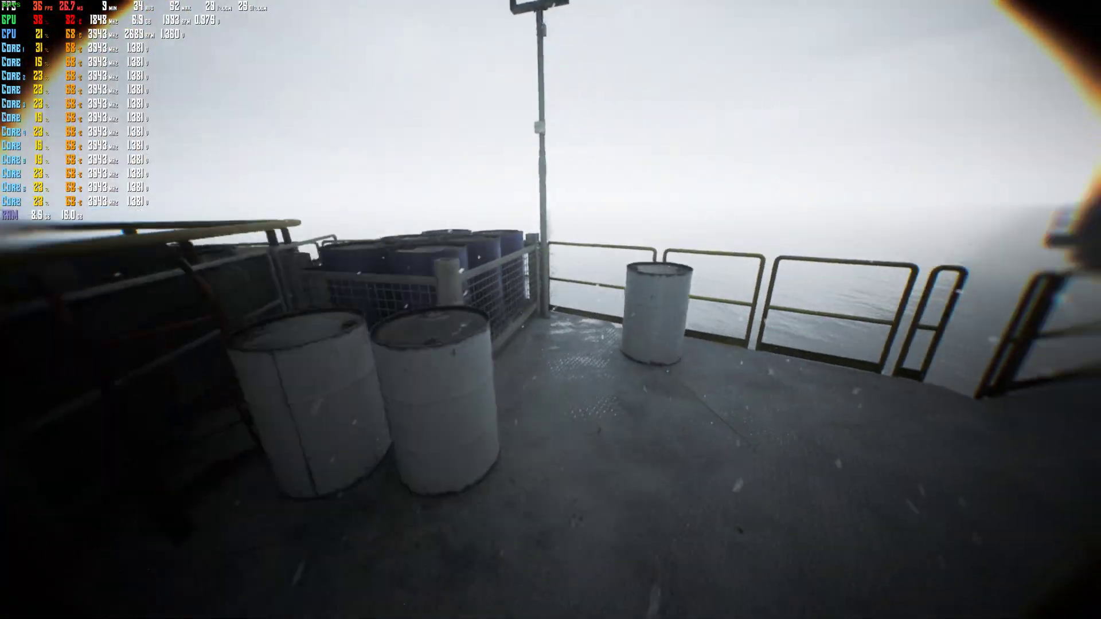
pyautogui.press('w')
pyautogui.press('w')
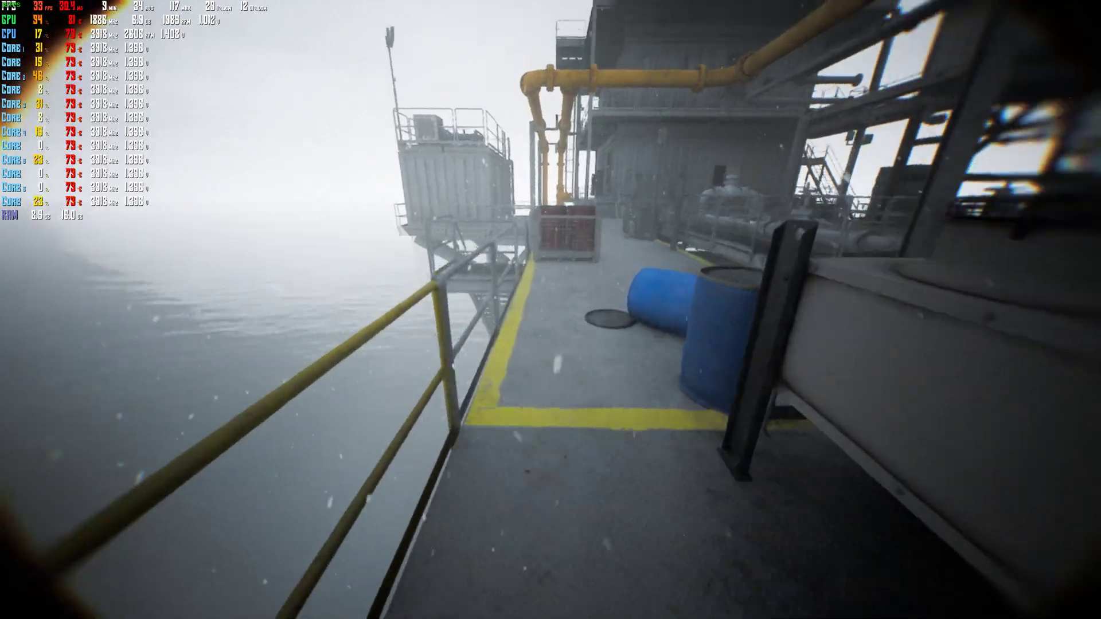
pyautogui.press('w')
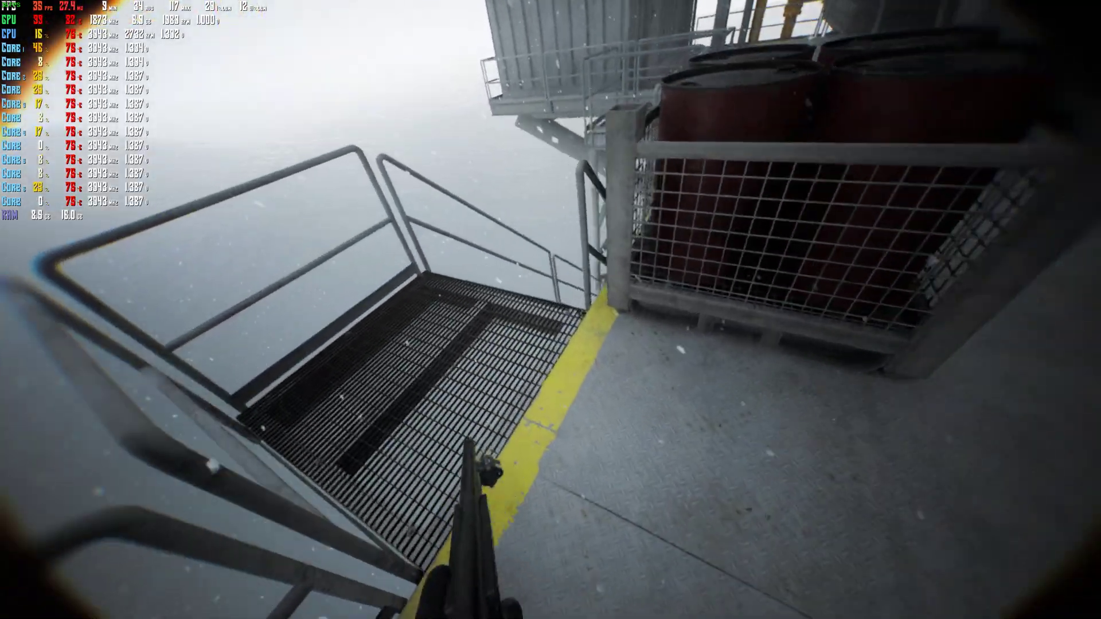
pyautogui.press('w')
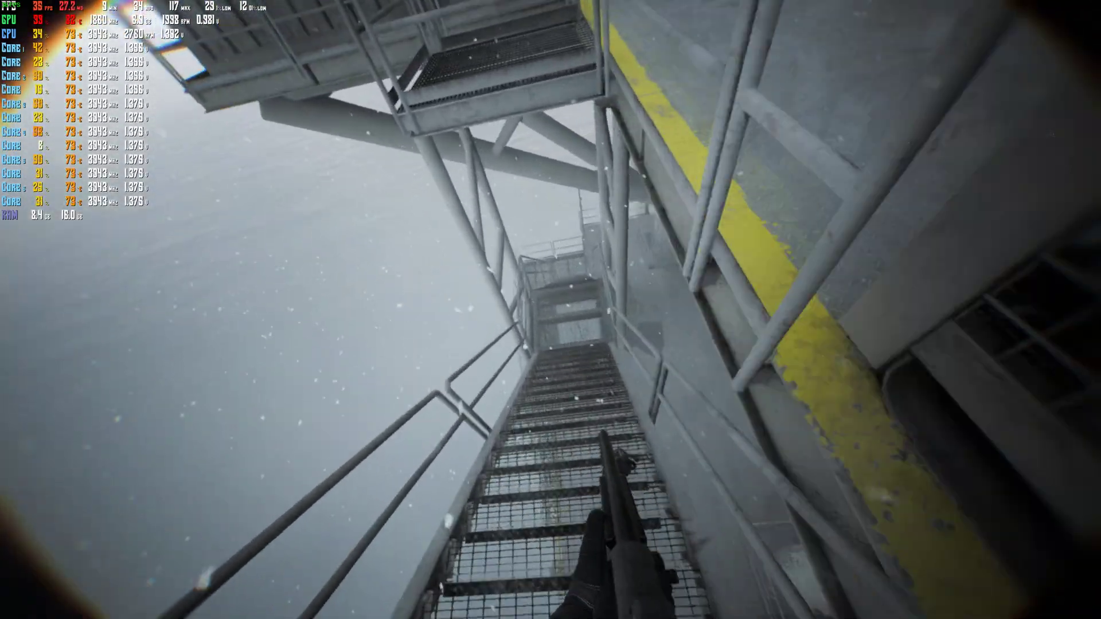
# Step: Descend the grated stairs, pass the metal building and machinery, and climb onto the tank-side platform, examining clarity and frame rate without FSR3
pyautogui.press('w')
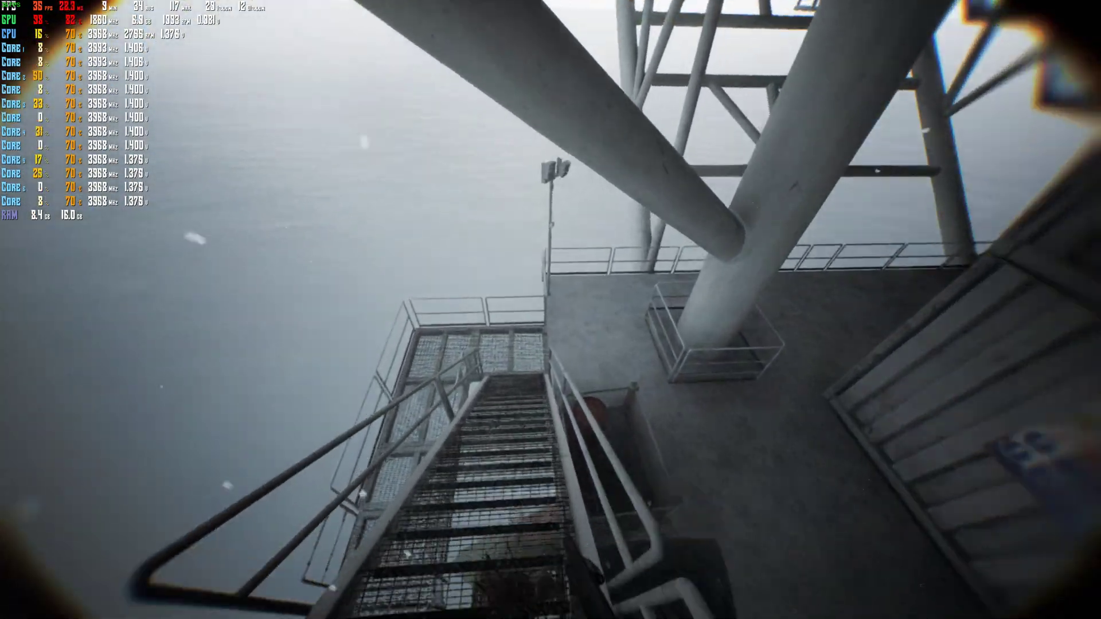
pyautogui.press('w')
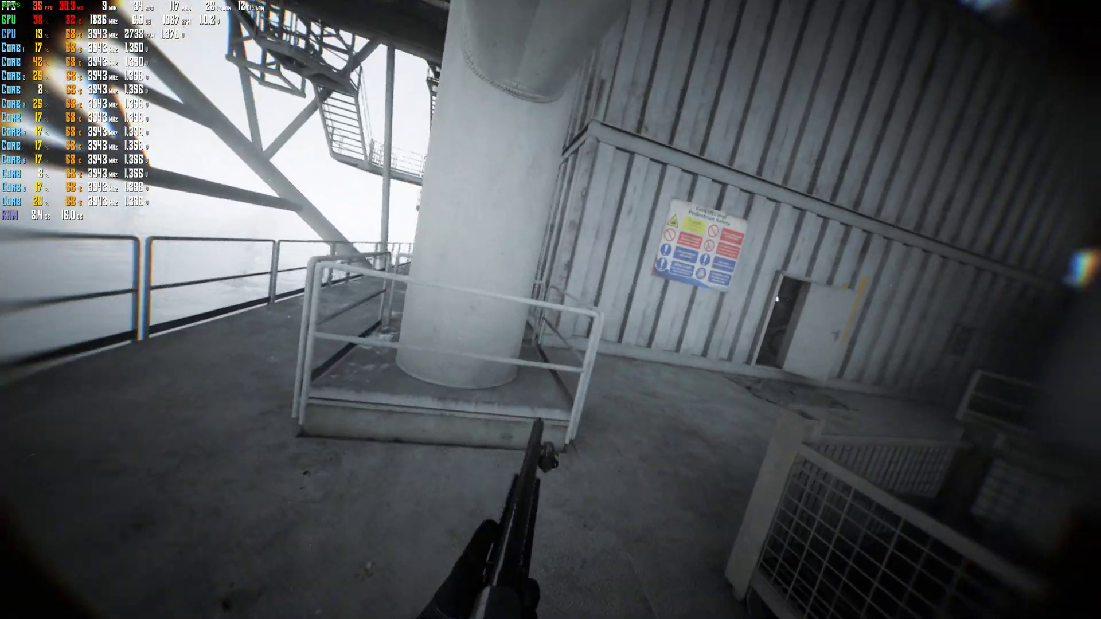
pyautogui.press('w')
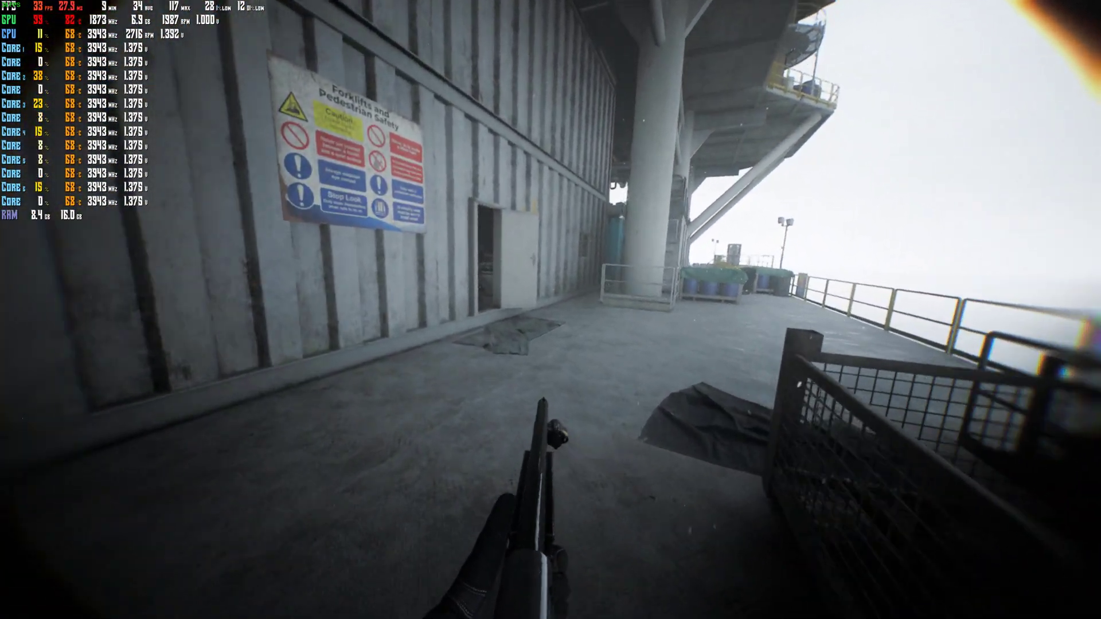
pyautogui.press('w')
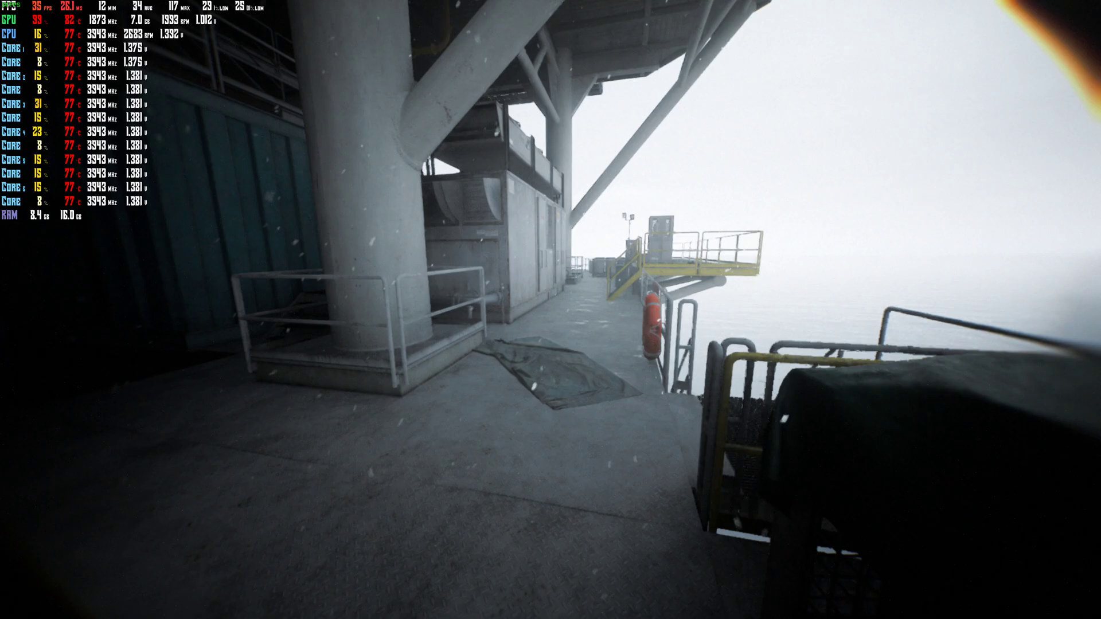
pyautogui.press('w')
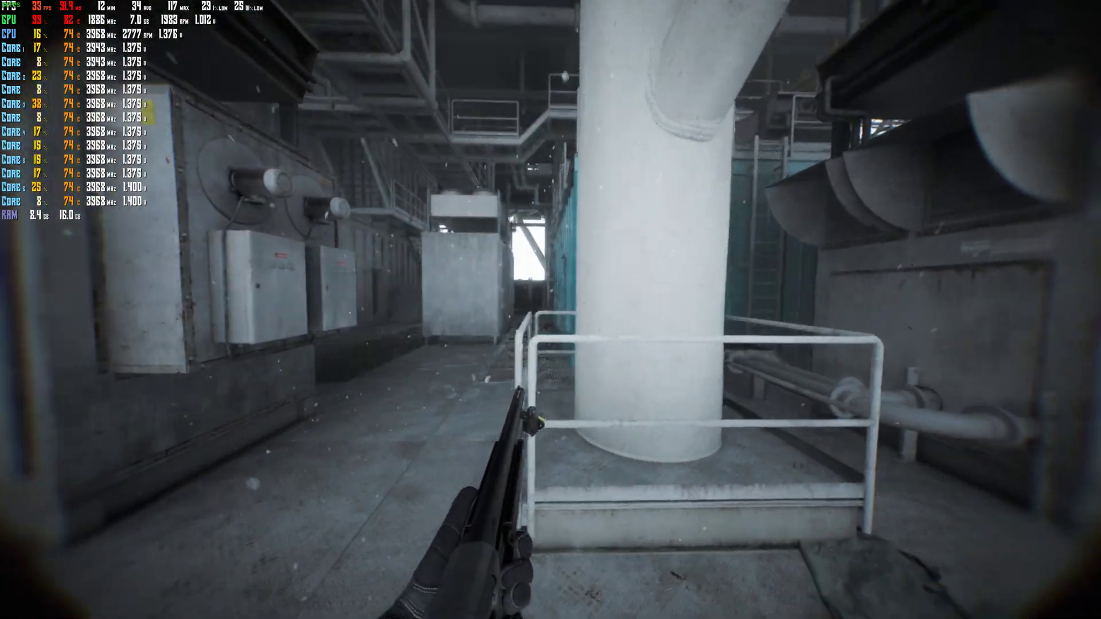
pyautogui.press('w')
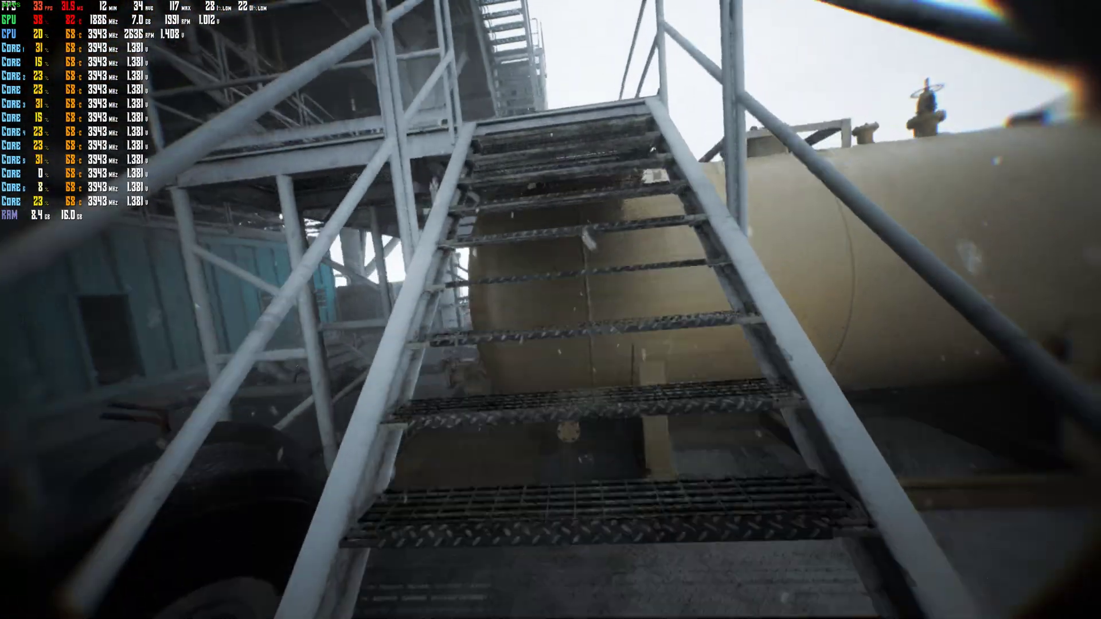
pyautogui.press('w')
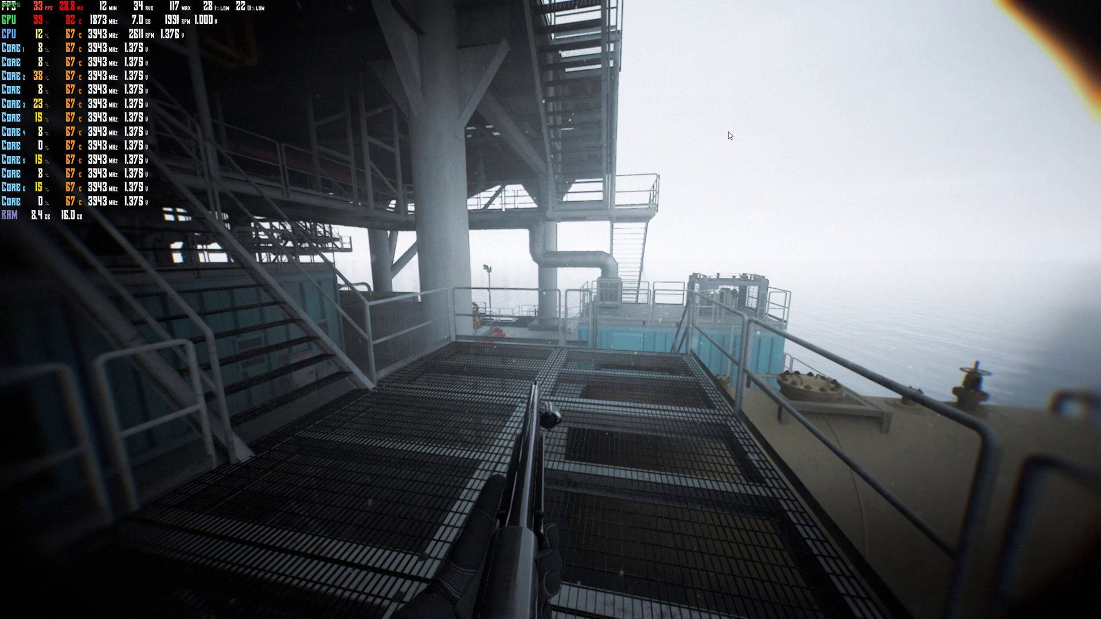
# Step: Set AMD FSR3 upscaling to Quality with frame generation off, resume play, and walk to the white barrels by the teal container
pyautogui.press('Escape')
pyautogui.click(459, 585)
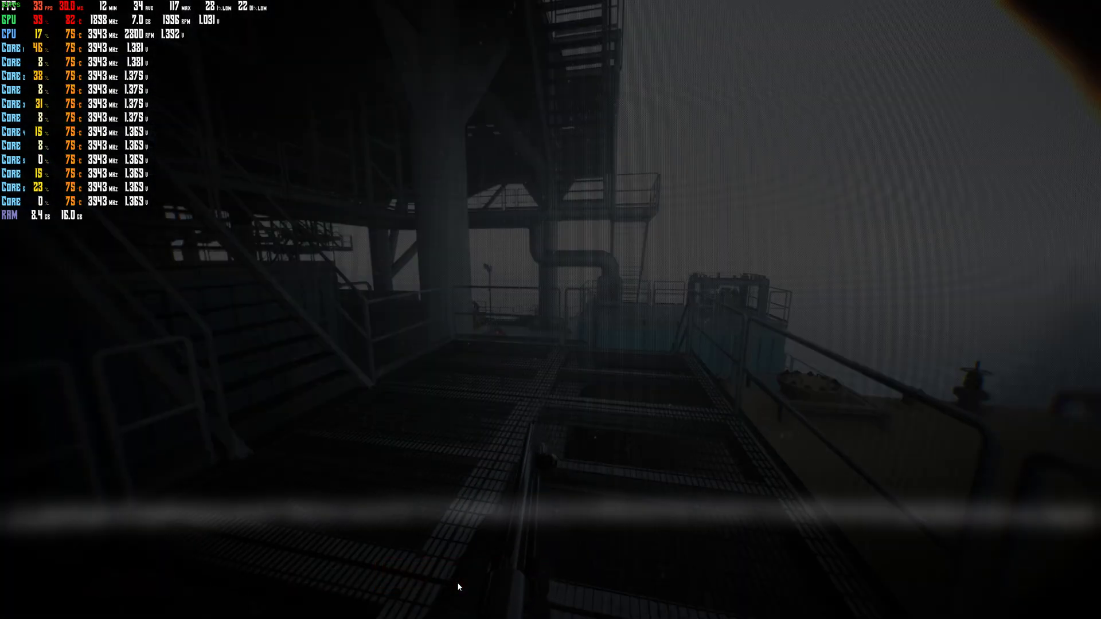
pyautogui.click(272, 581)
pyautogui.scroll(-5, 269, 568)
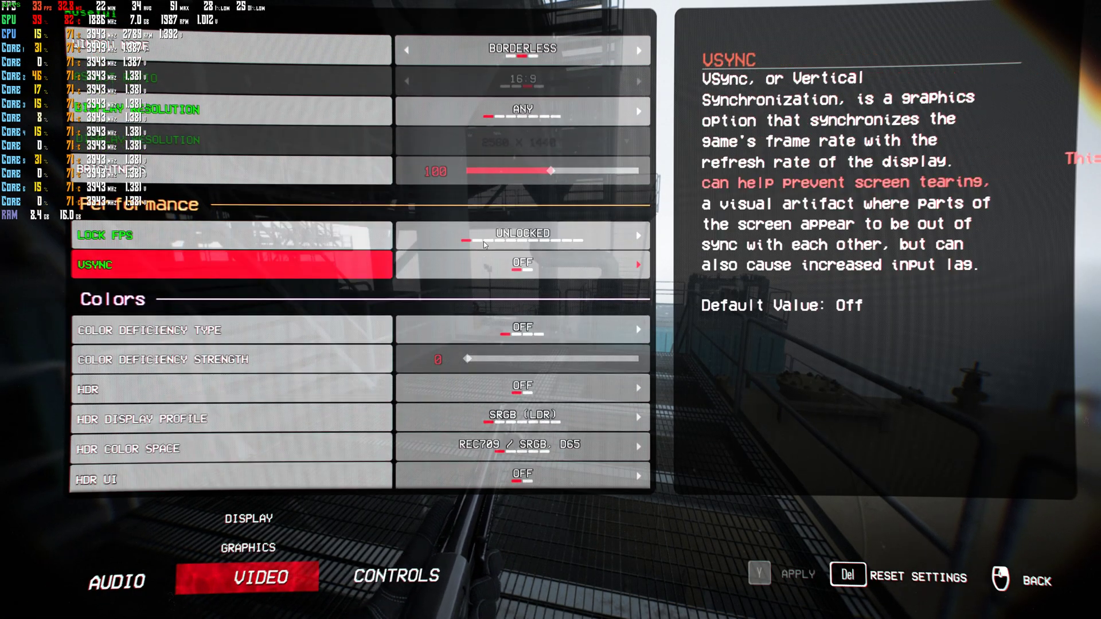
pyautogui.click(267, 548)
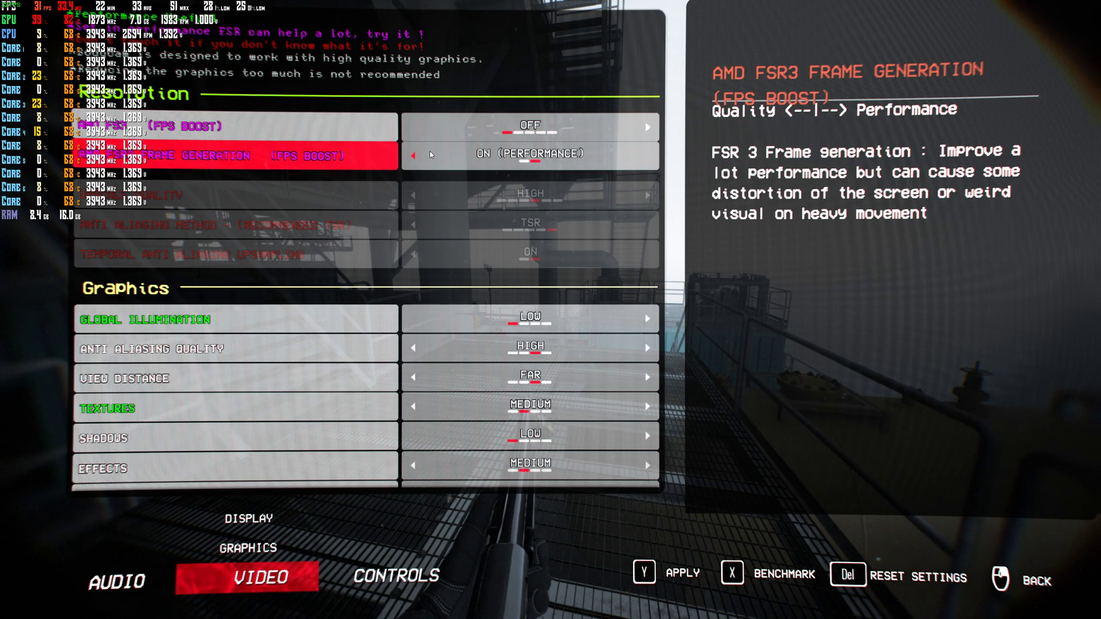
pyautogui.click(647, 127)
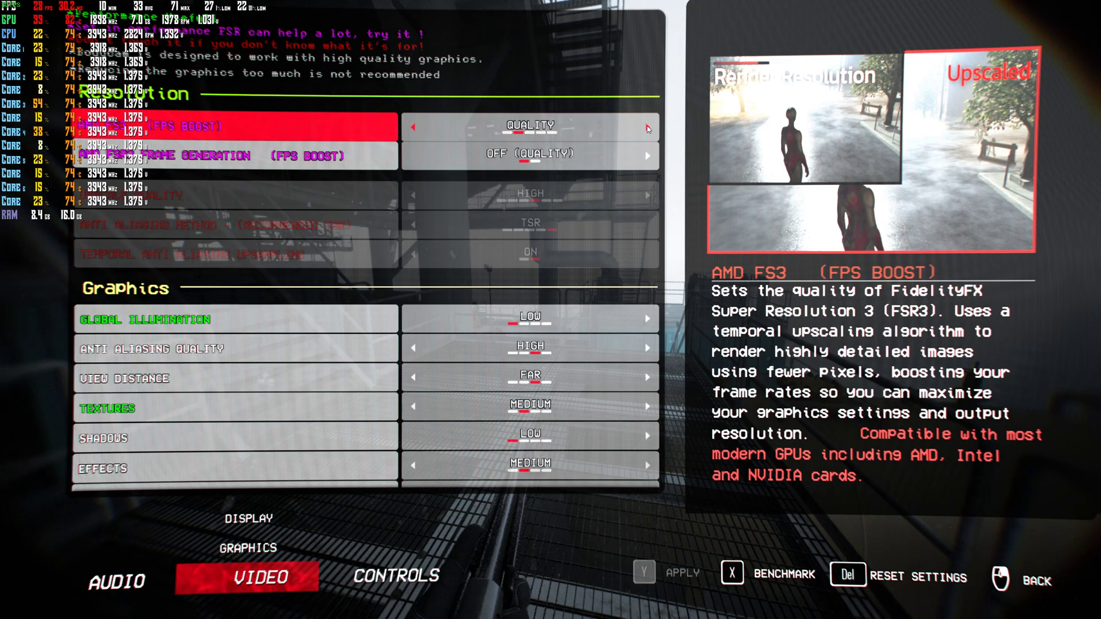
pyautogui.rightClick(647, 127)
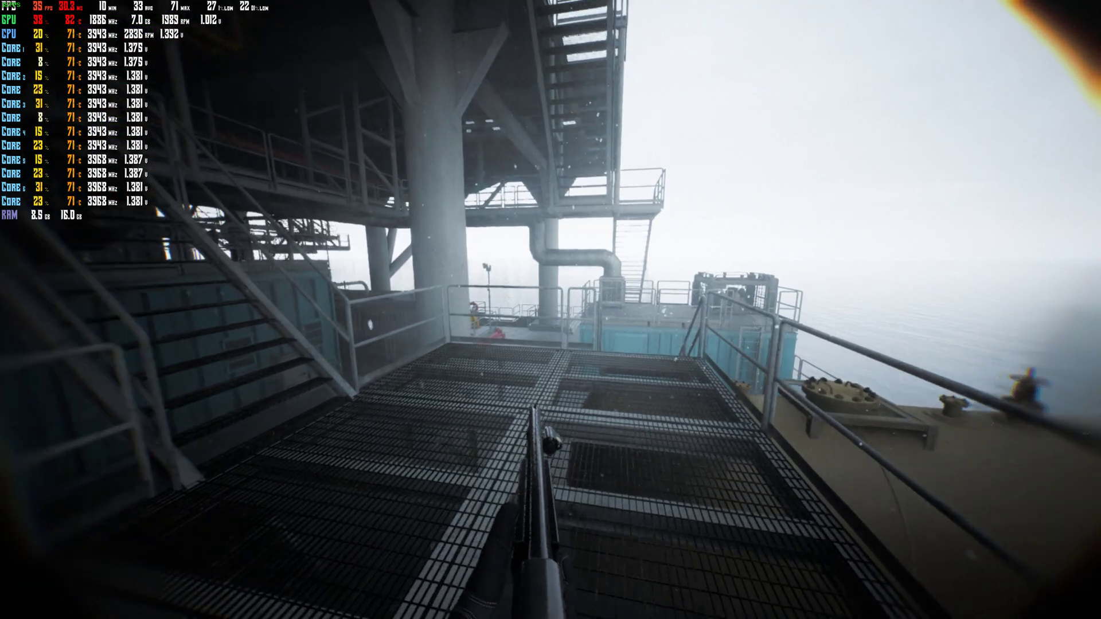
pyautogui.press('w')
pyautogui.press('w')
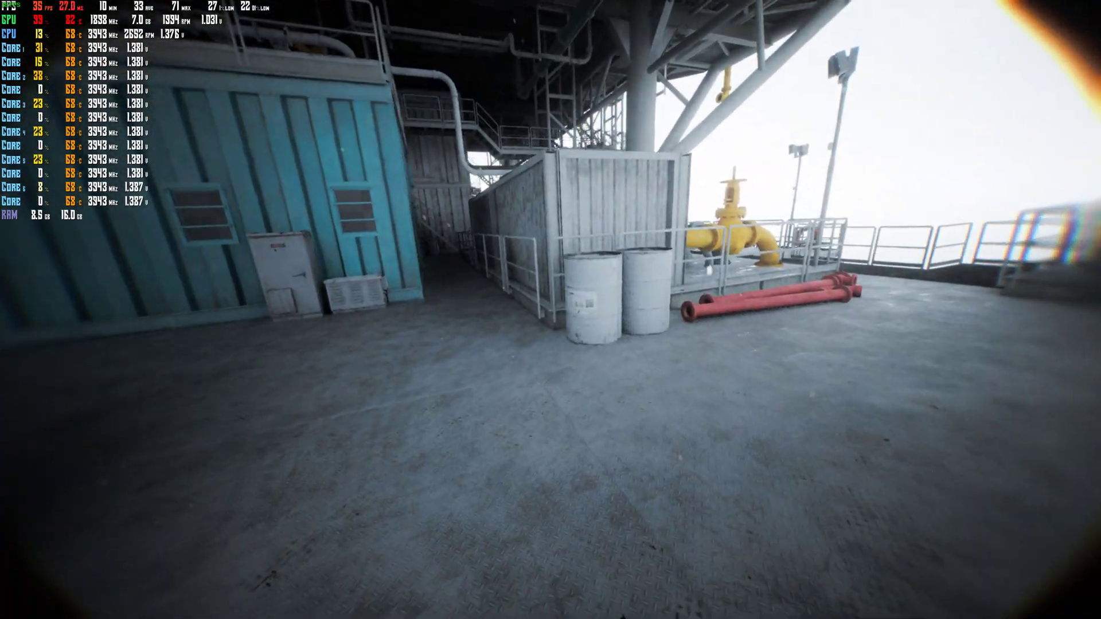
# Step: Set AMD FSR3 frame generation to On (Performance) in the graphics settings and return to play
pyautogui.press('Escape')
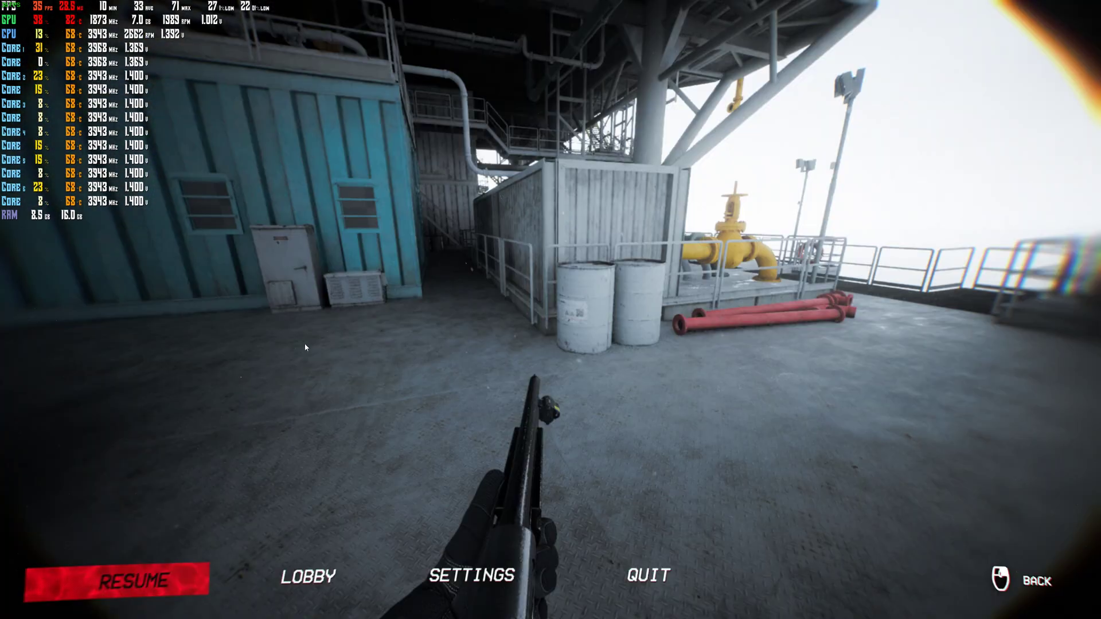
pyautogui.click(309, 577)
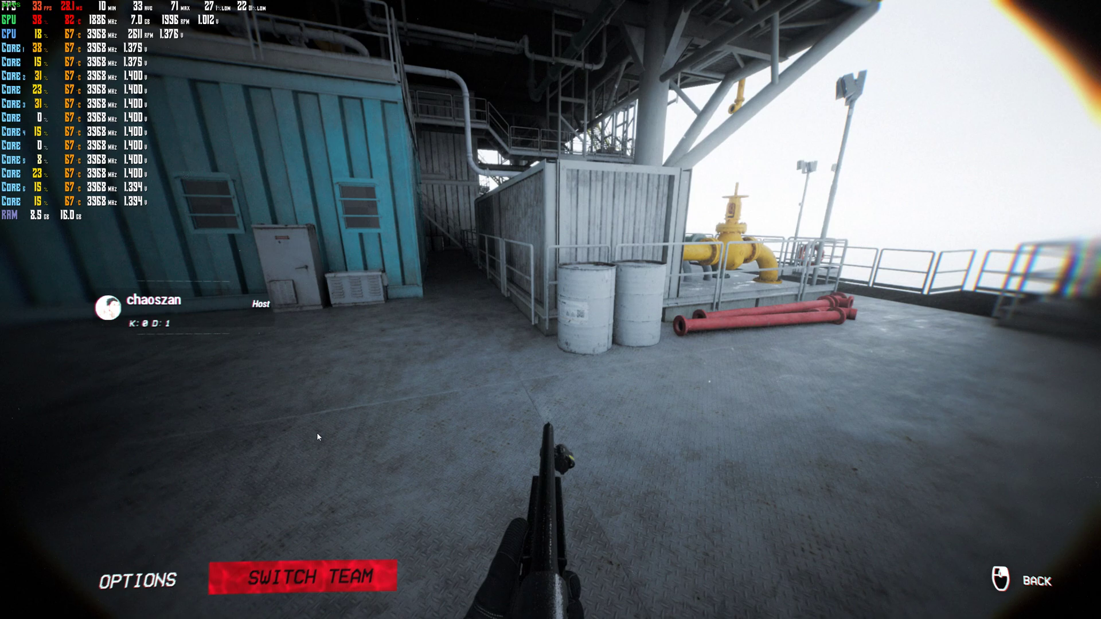
pyautogui.click(1032, 580)
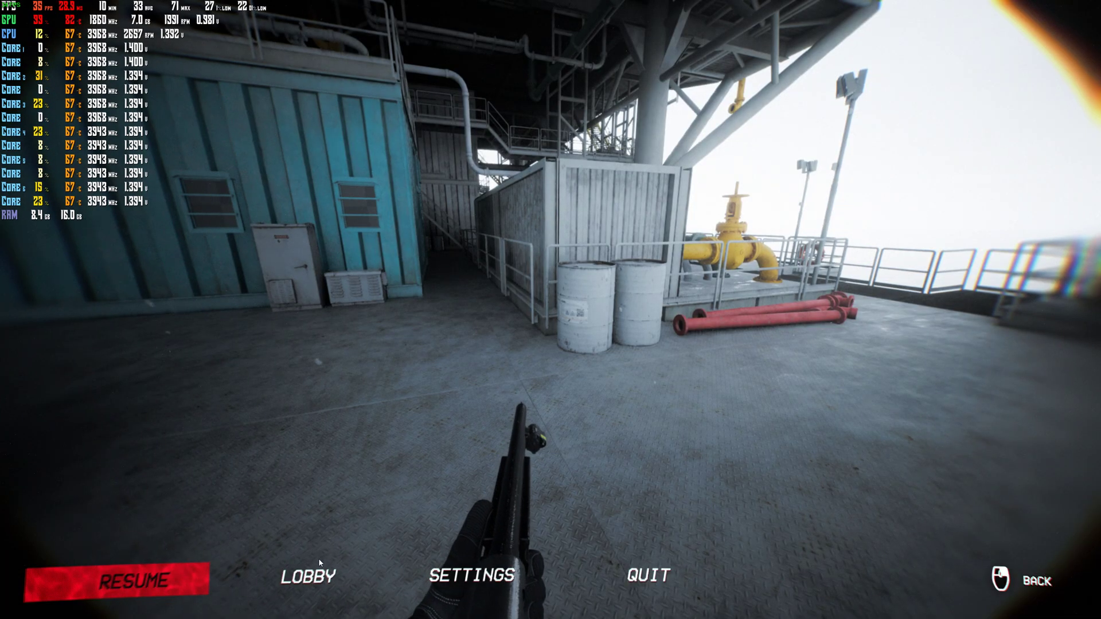
pyautogui.click(459, 581)
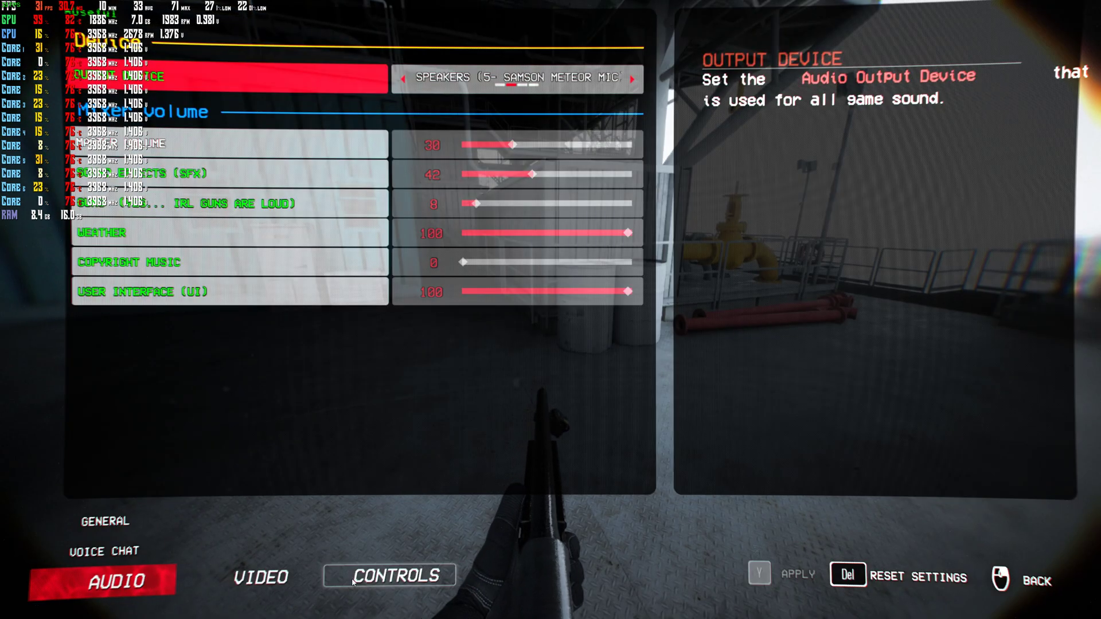
pyautogui.click(278, 576)
pyautogui.click(278, 550)
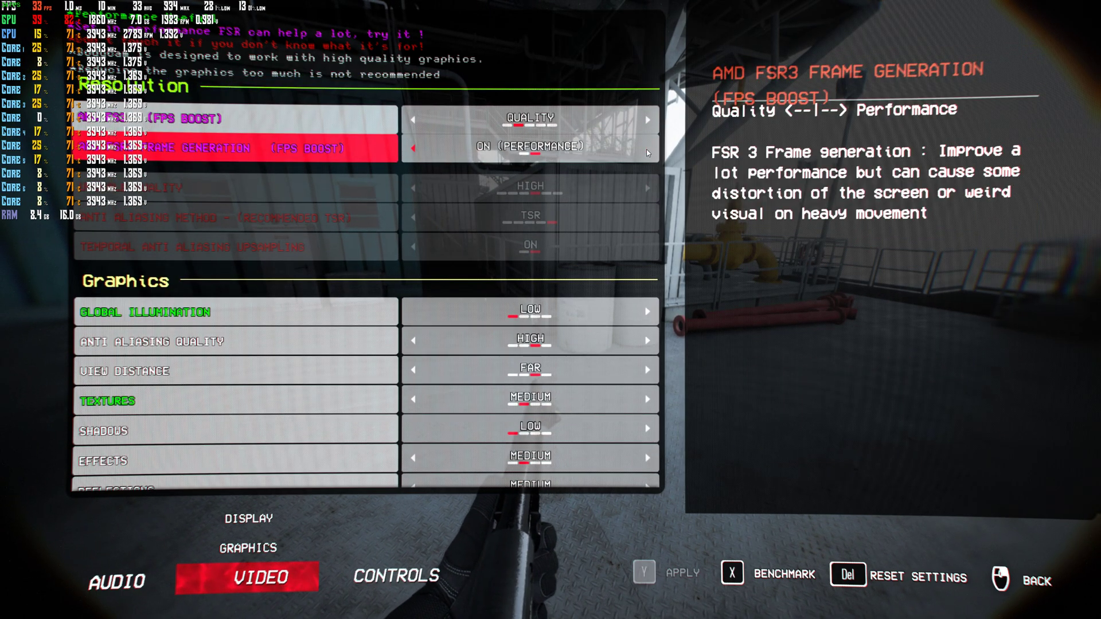
pyautogui.press('Escape')
pyautogui.press('Escape')
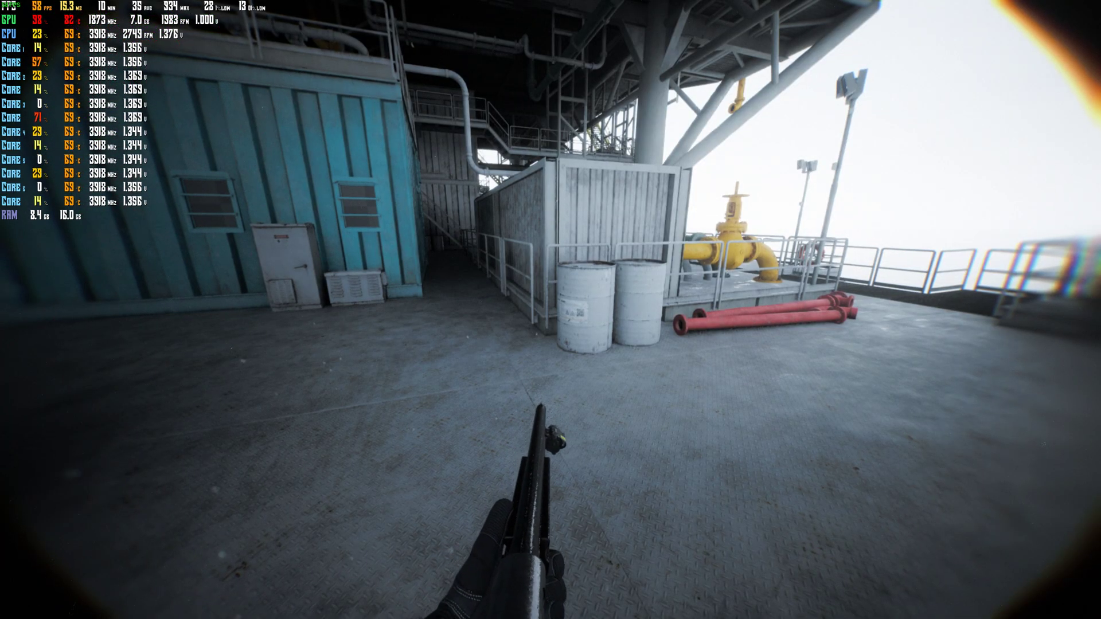
# Step: Walk past the red pipes, yellow valve and blue barrels, examining smoothness and floor texture with frame generation on
pyautogui.moveTo(550, 310)
pyautogui.press('w')
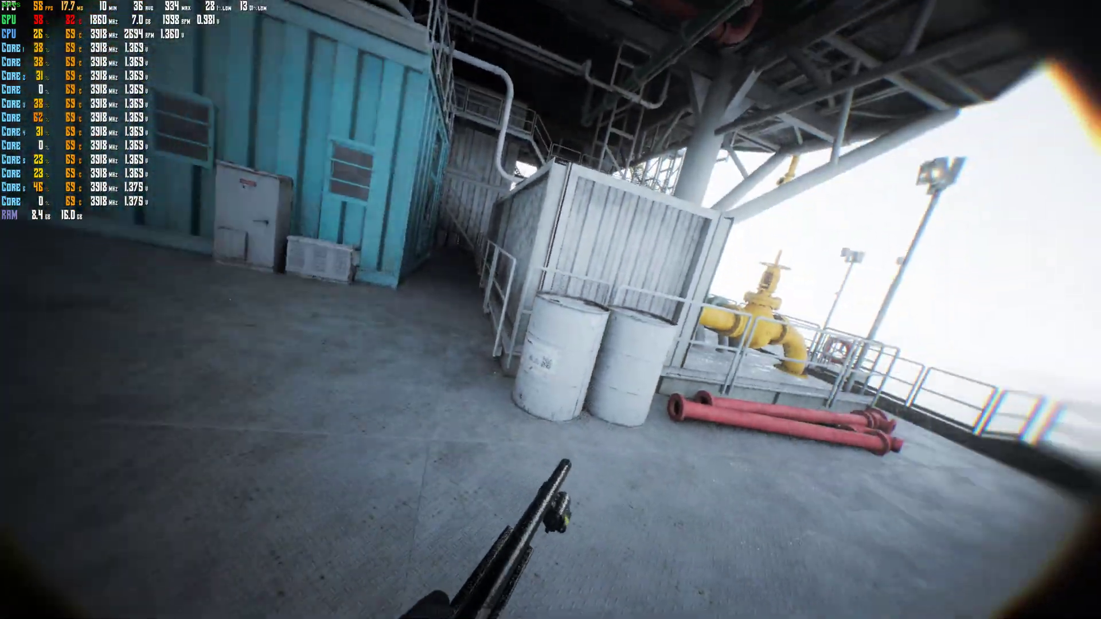
pyautogui.press('w')
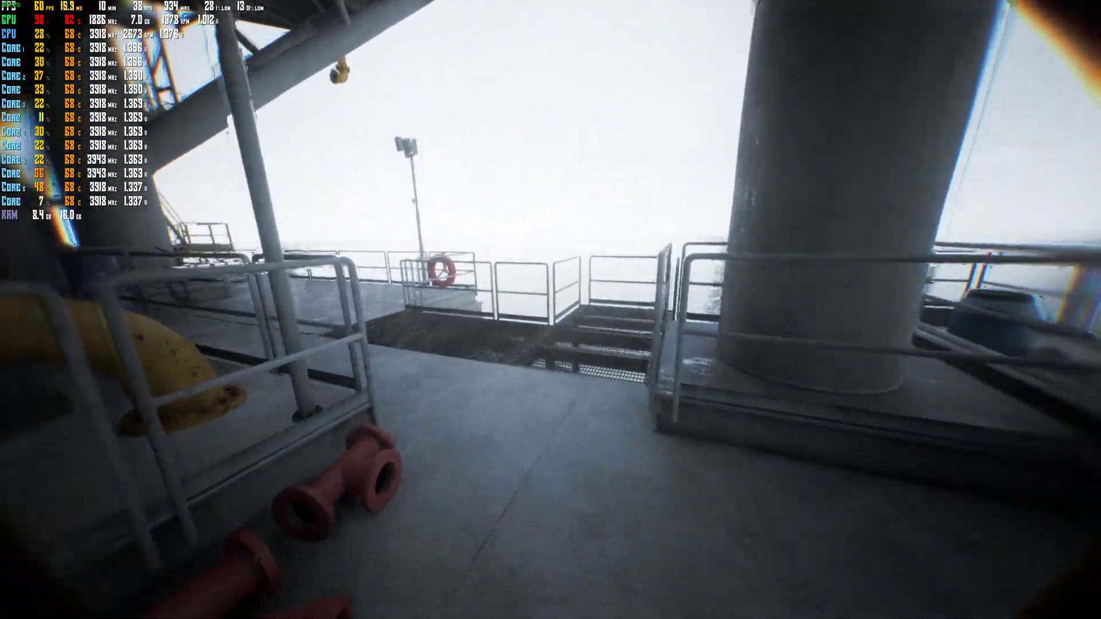
pyautogui.press('w')
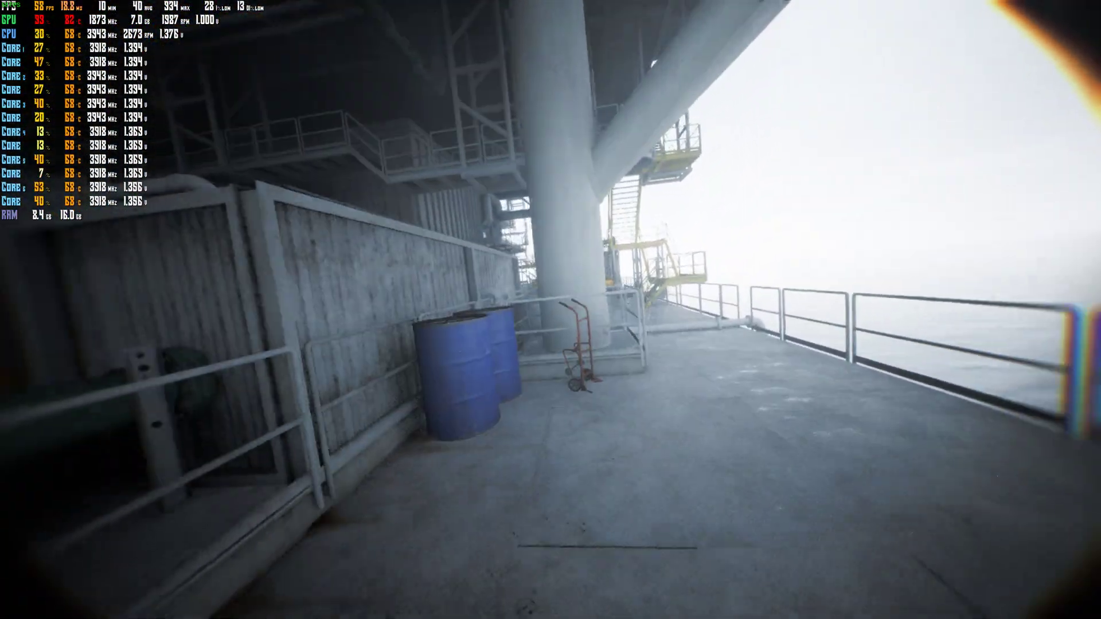
pyautogui.press('w')
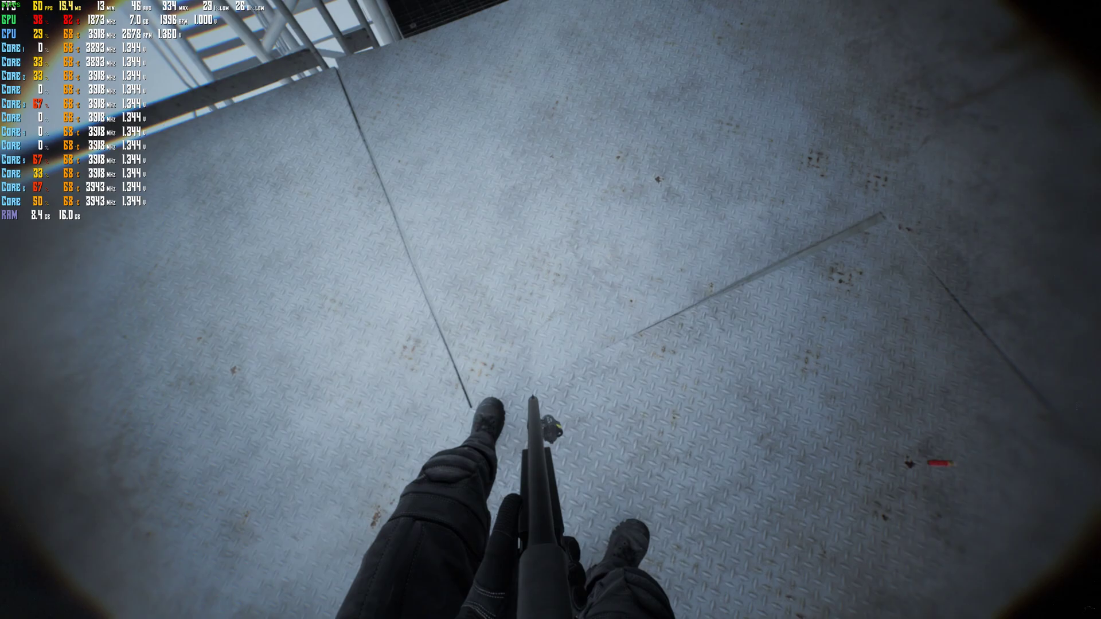
pyautogui.press('r')
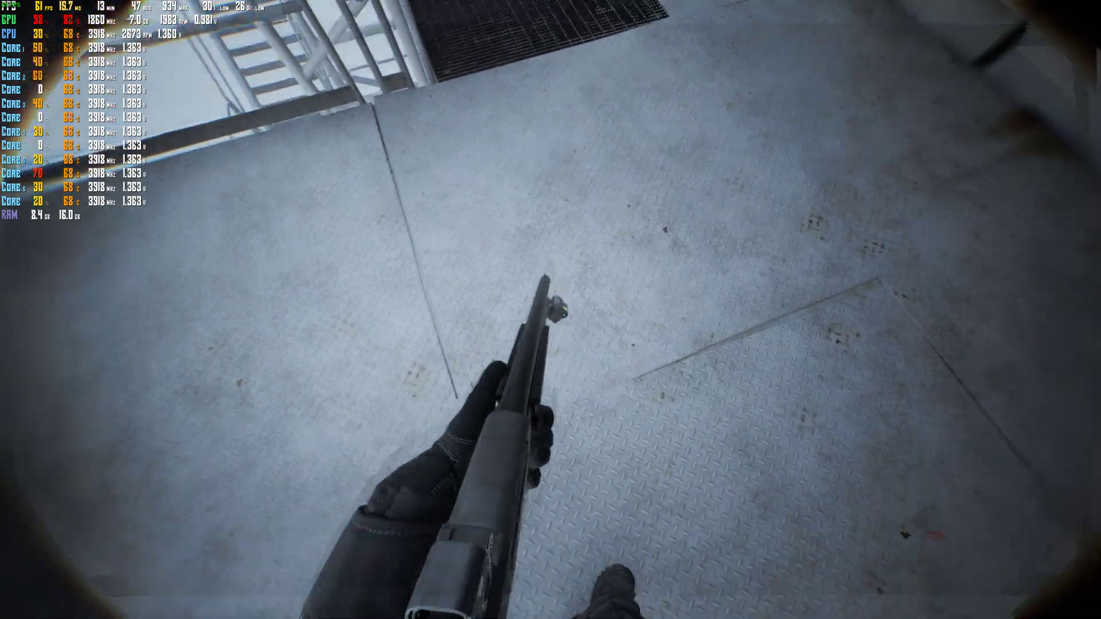
pyautogui.press('w')
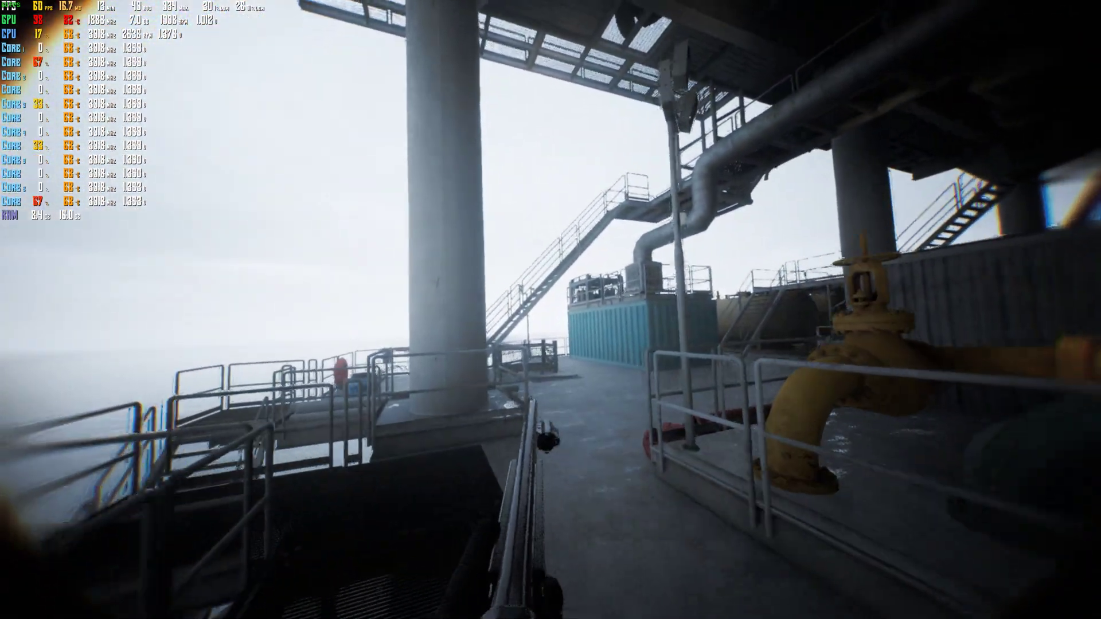
# Step: Run past the life ring and climb the outer stairs to the upper walkways, examining motion artifacts and frame rate
pyautogui.press('w')
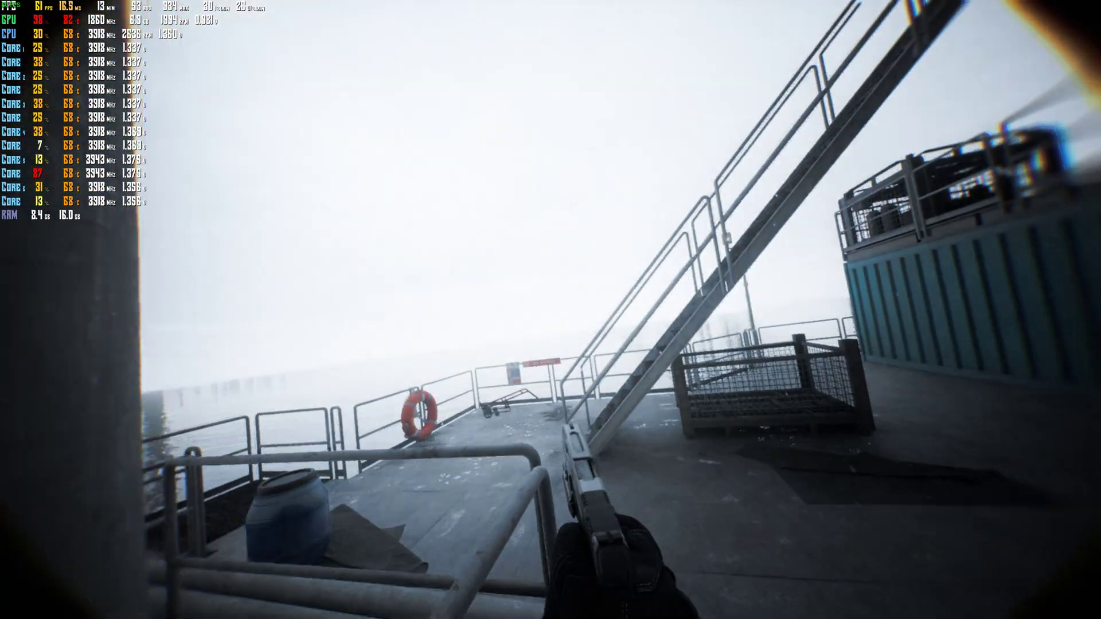
pyautogui.press('w')
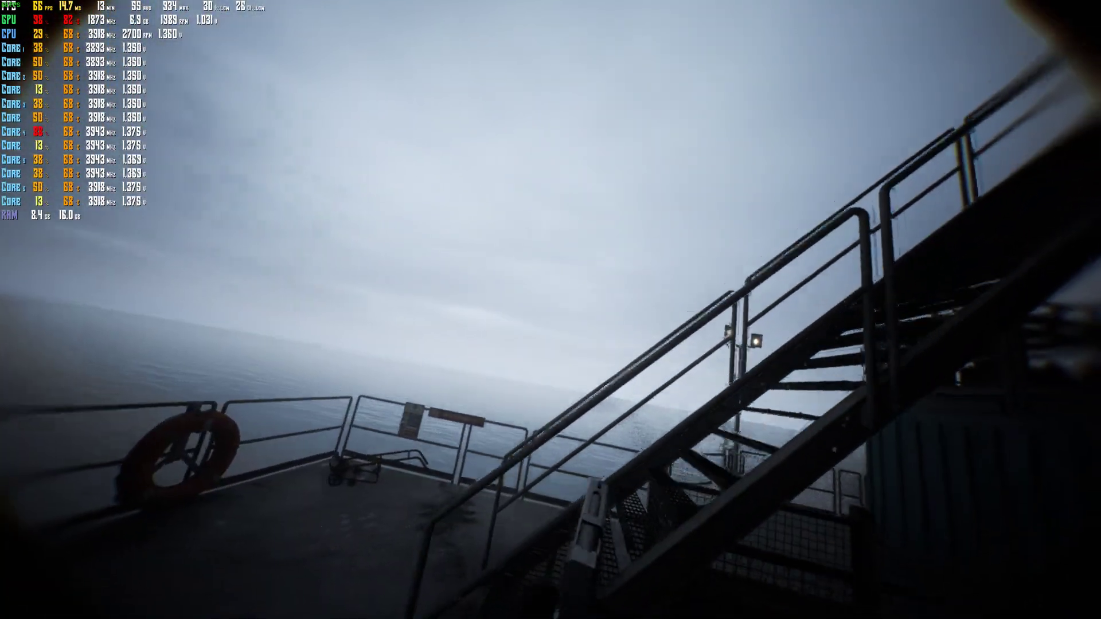
pyautogui.press('w')
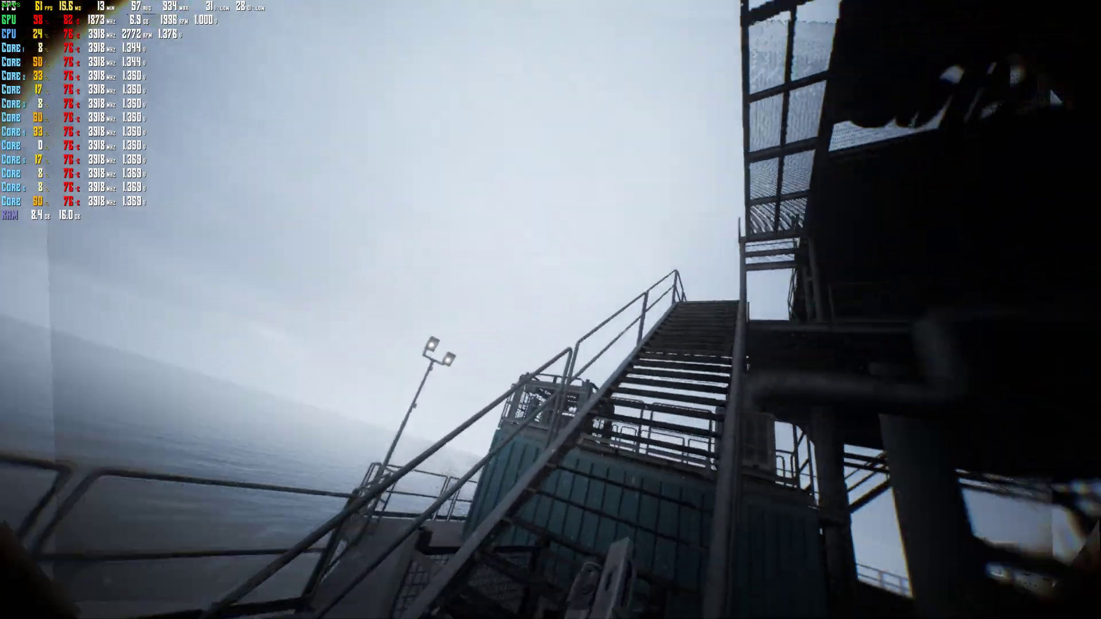
pyautogui.press('w')
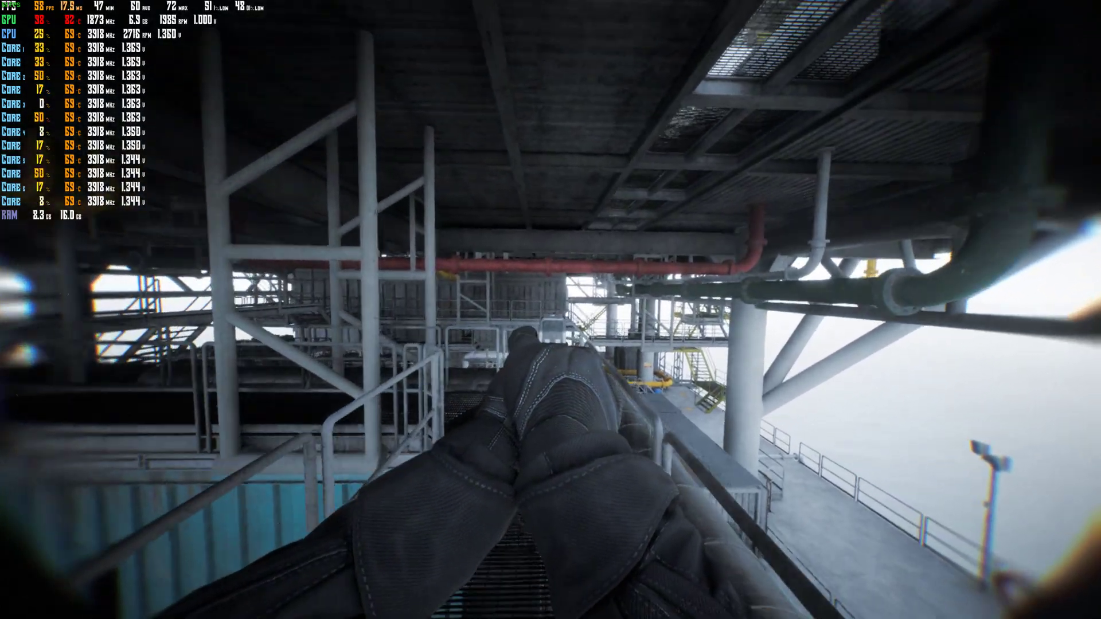
pyautogui.press('w')
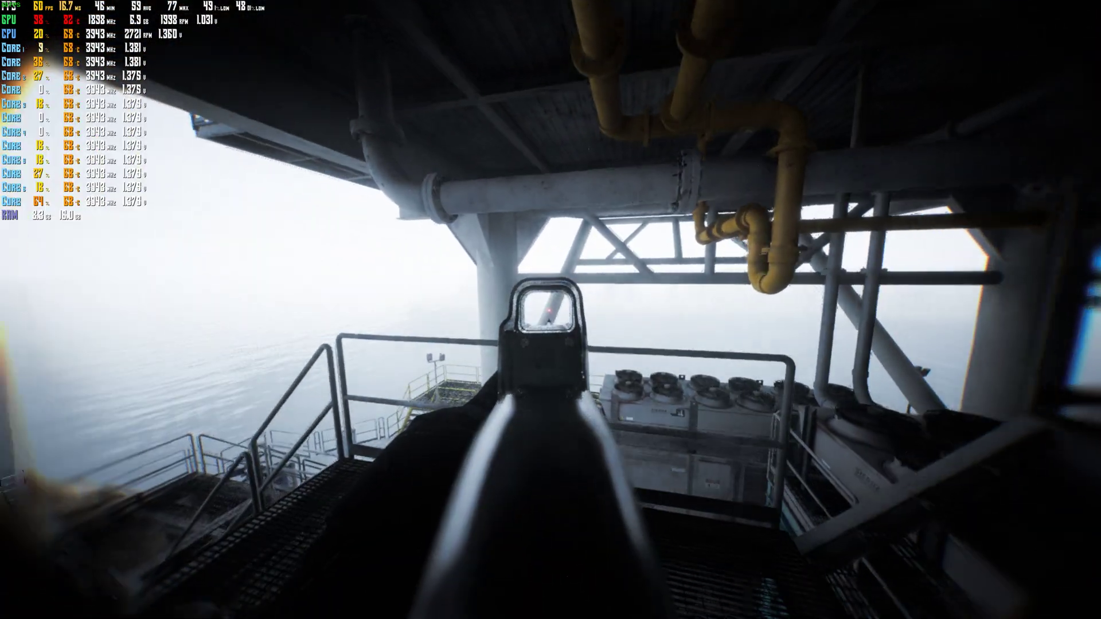
# Step: Descend the grated stairs from the upper platform to the tank-side walkway, examining gratings, railings and weapon movement for distortion
pyautogui.press('w')
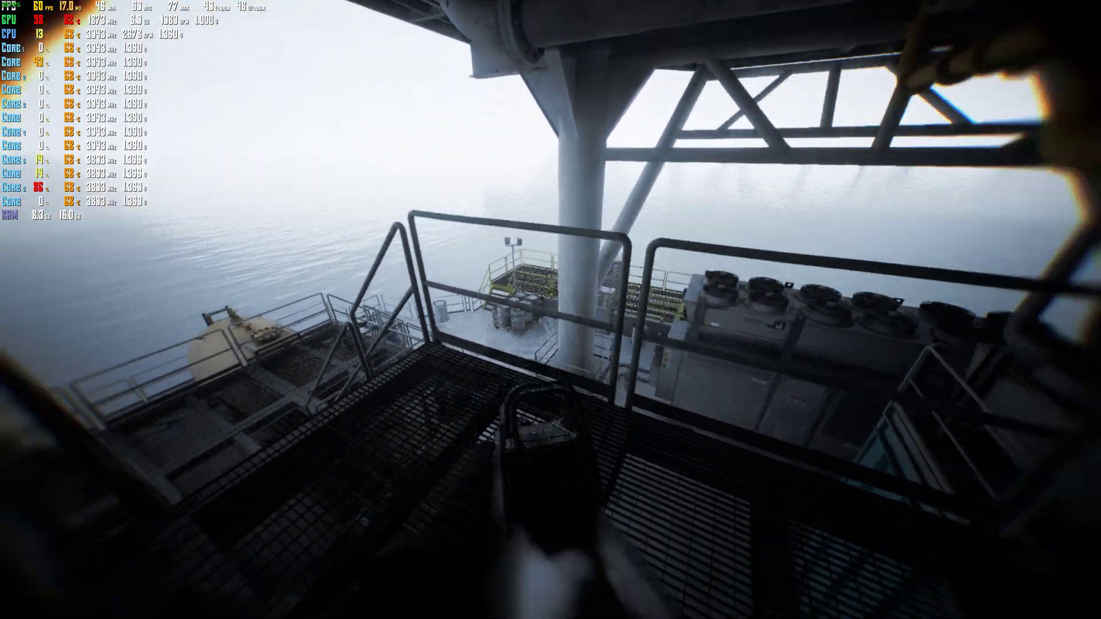
pyautogui.press('w')
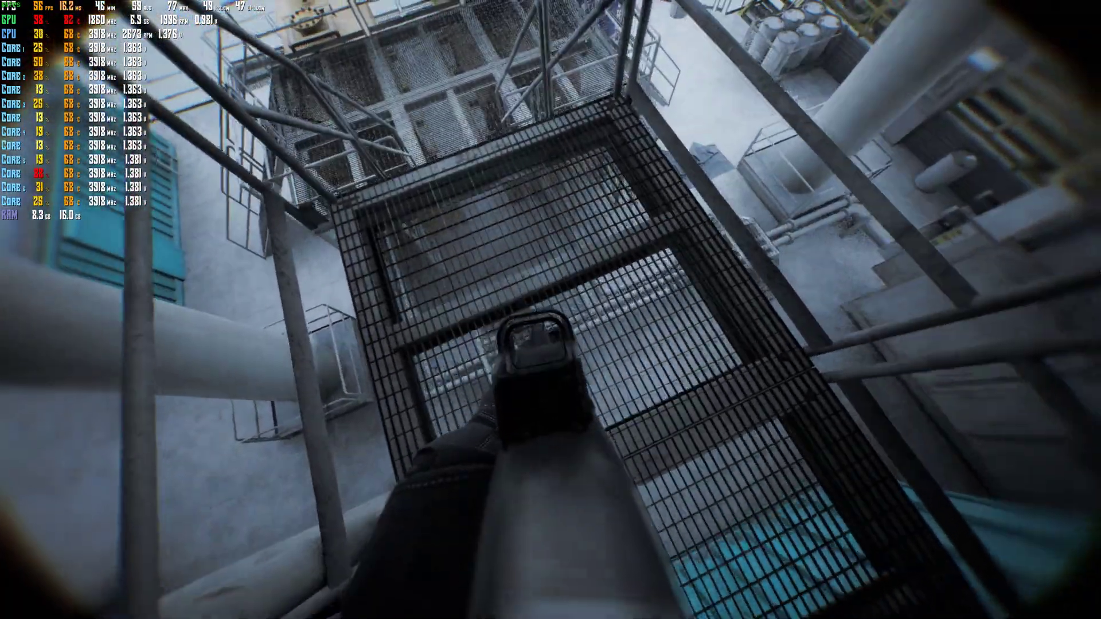
pyautogui.press('w')
pyautogui.press('r')
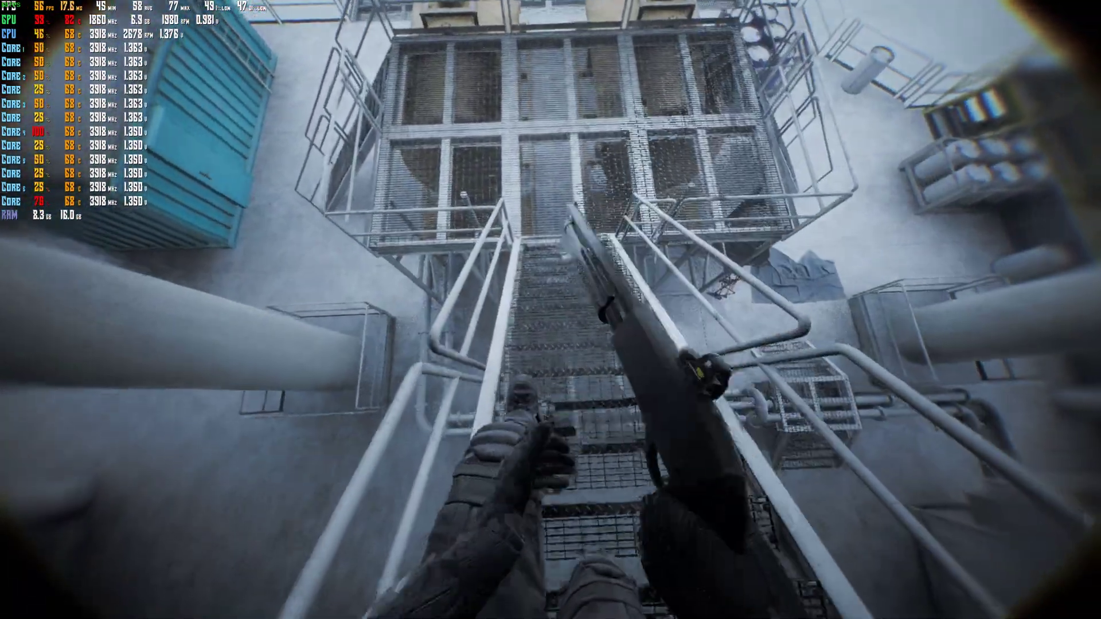
pyautogui.press('w')
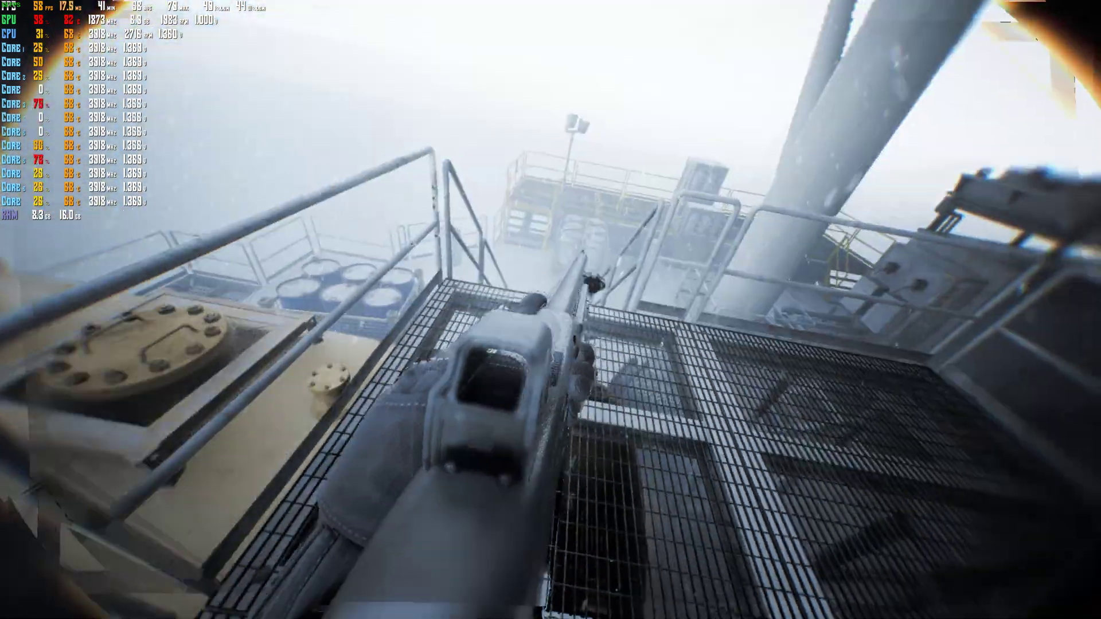
pyautogui.press('w')
pyautogui.press('r')
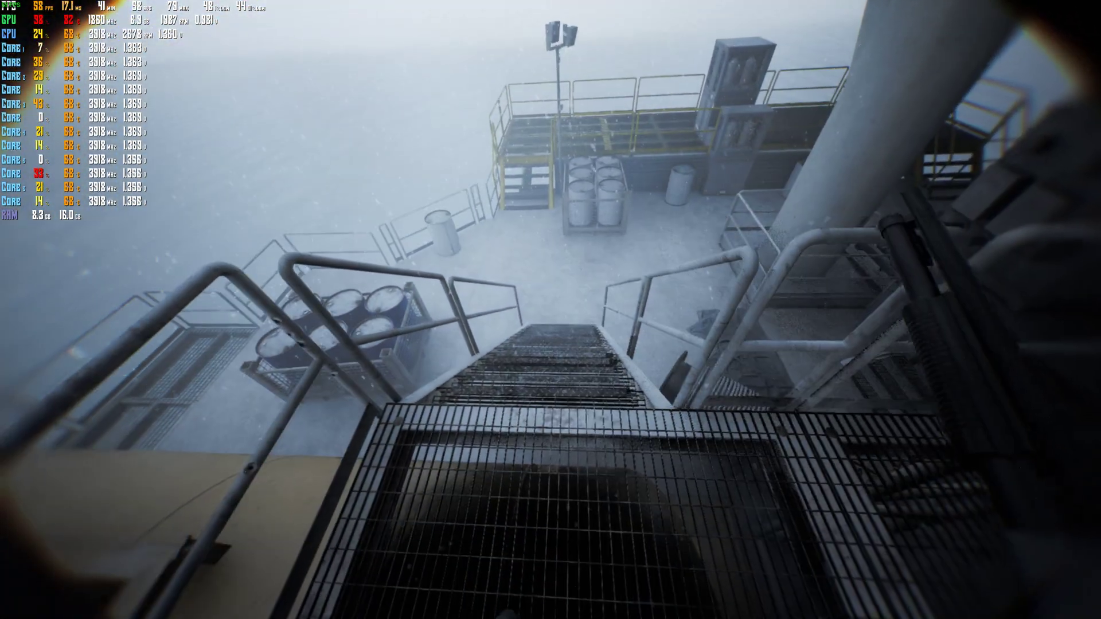
# Step: Descend to the drum-filled deck and approach the tank-side stairs, examining weapon aiming, a weapon swap and railings for motion artifacts
pyautogui.press('w')
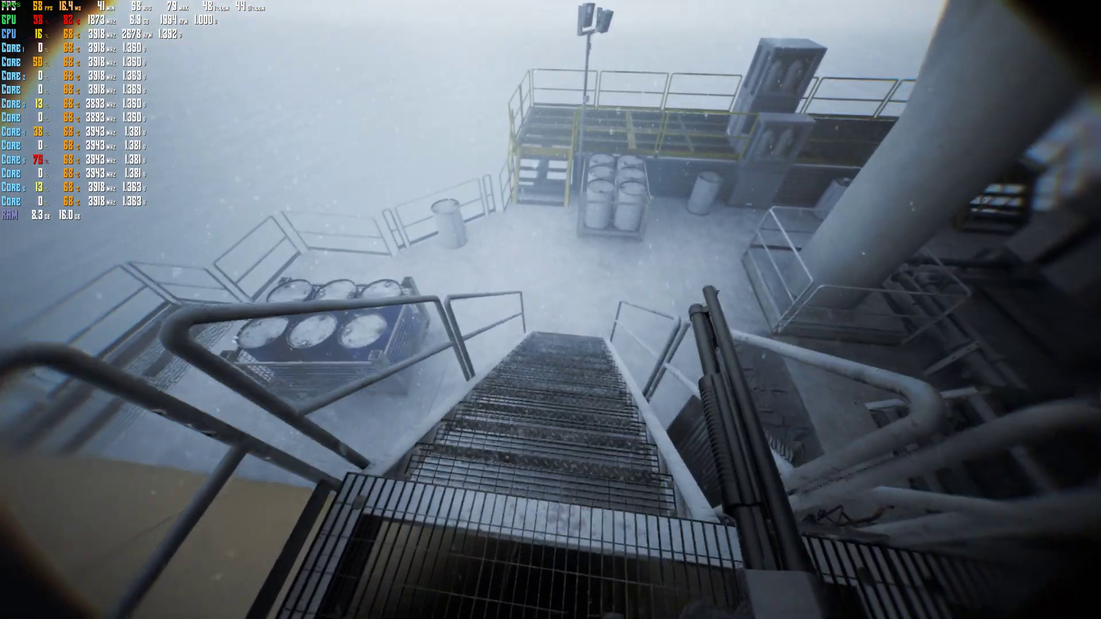
pyautogui.rightClick(550, 309)
pyautogui.press('w')
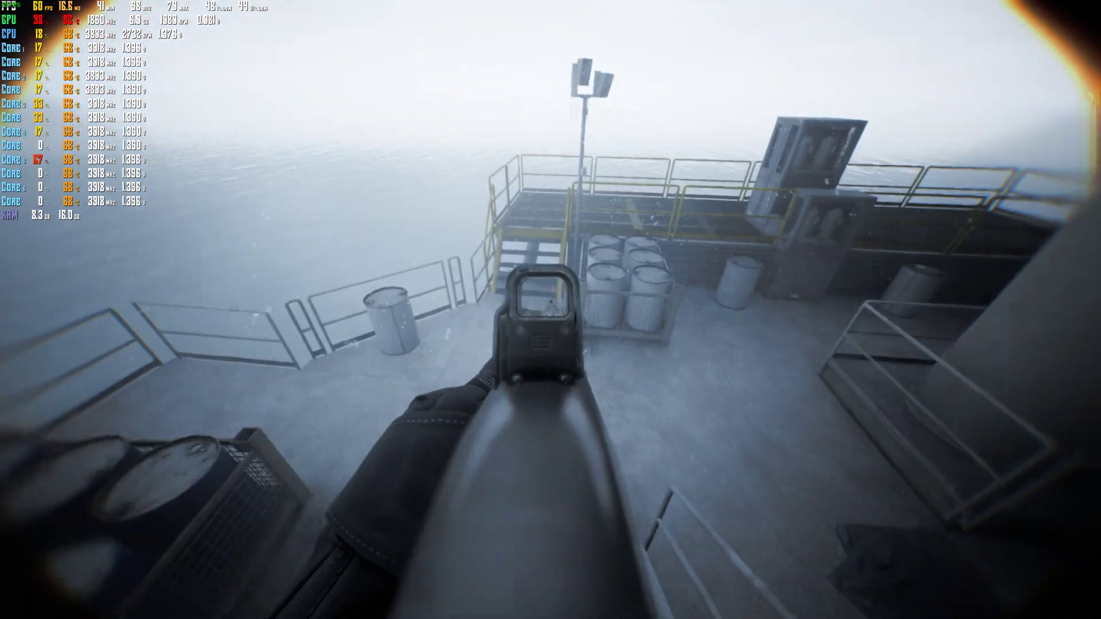
pyautogui.press('w')
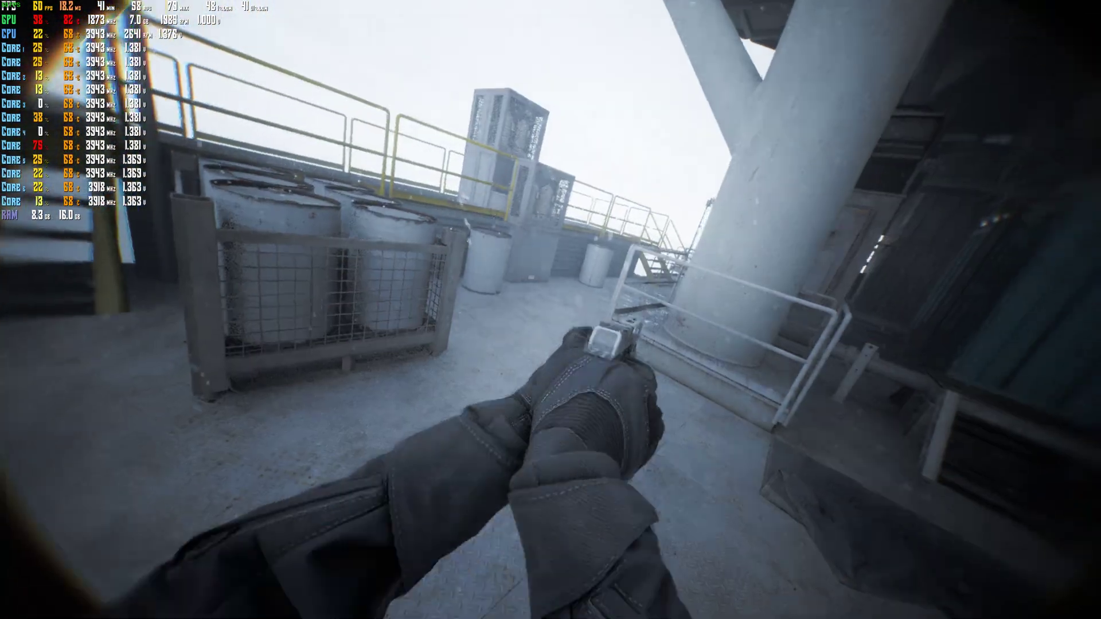
pyautogui.press('1')
pyautogui.press('w')
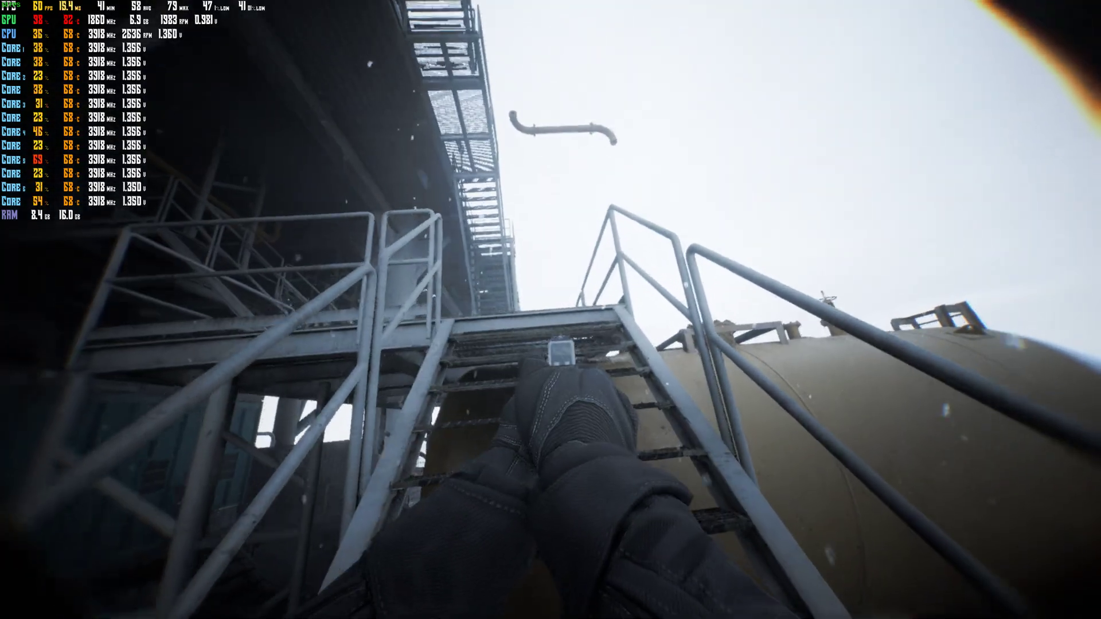
# Step: Quit the hosted oil-platform match and confirm leaving to return to the main menu
pyautogui.press('Escape')
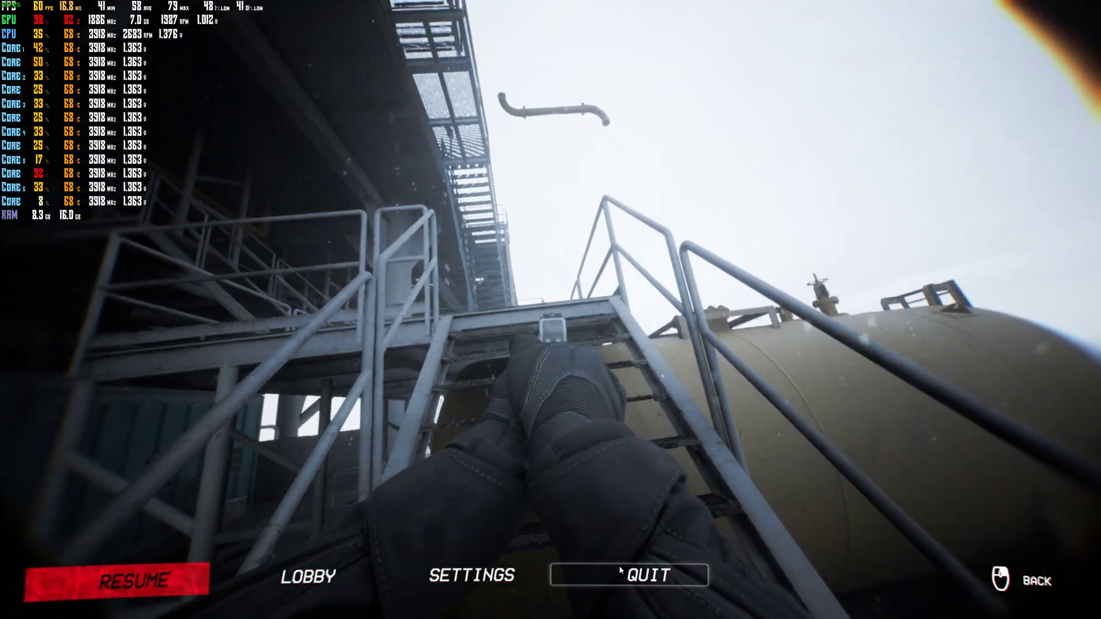
pyautogui.click(618, 566)
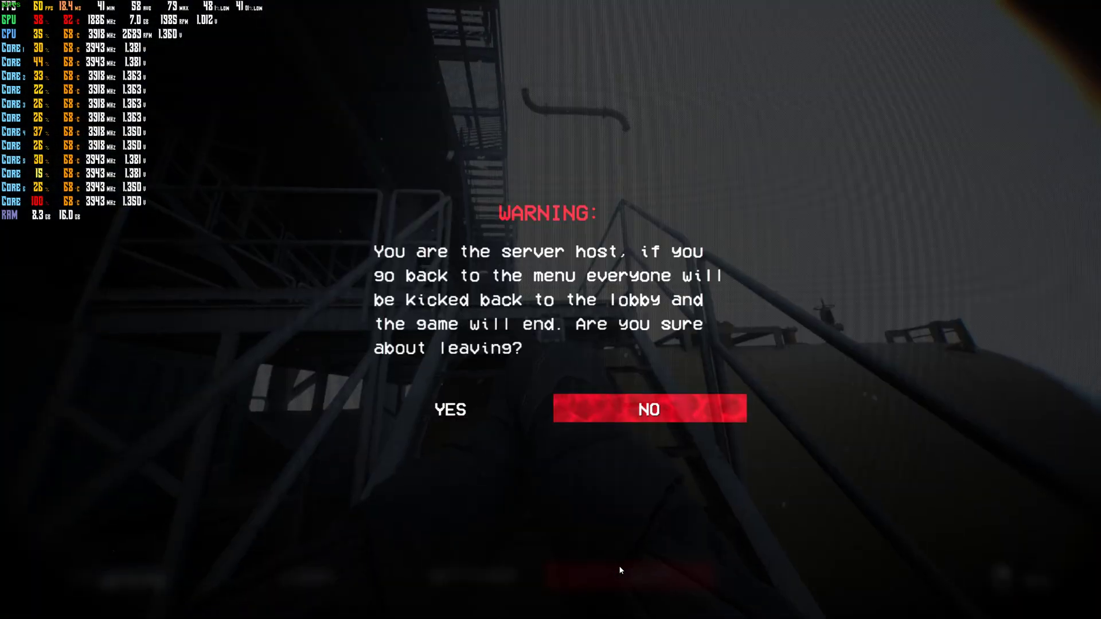
pyautogui.click(463, 408)
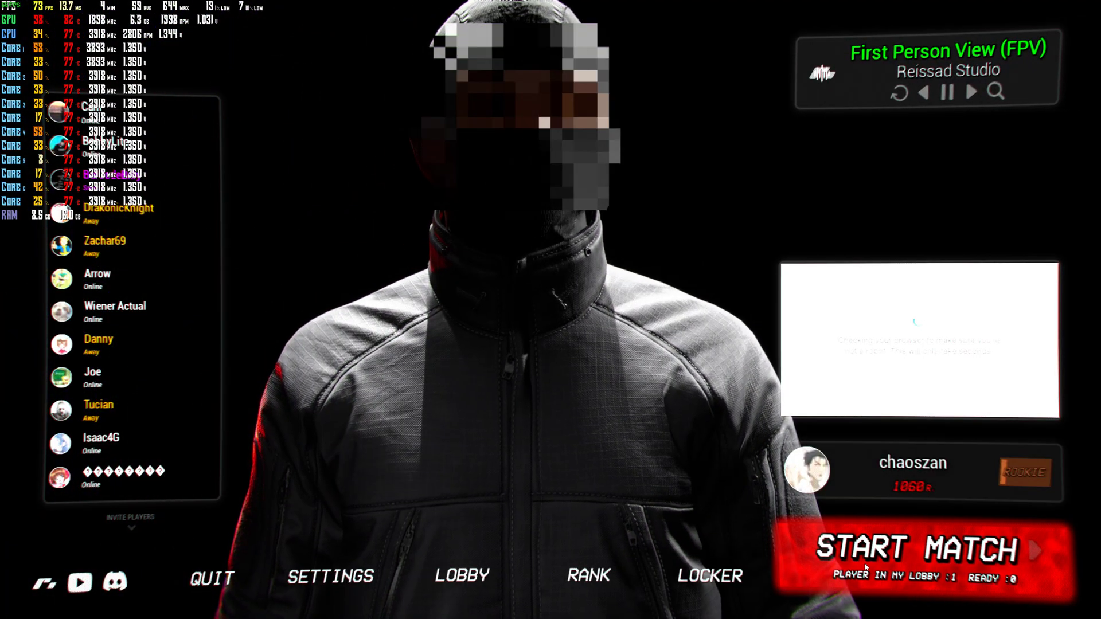
# Step: Host a new Deathmatch on the map with the white, scaffolded wooden house
pyautogui.click(869, 566)
pyautogui.click(361, 418)
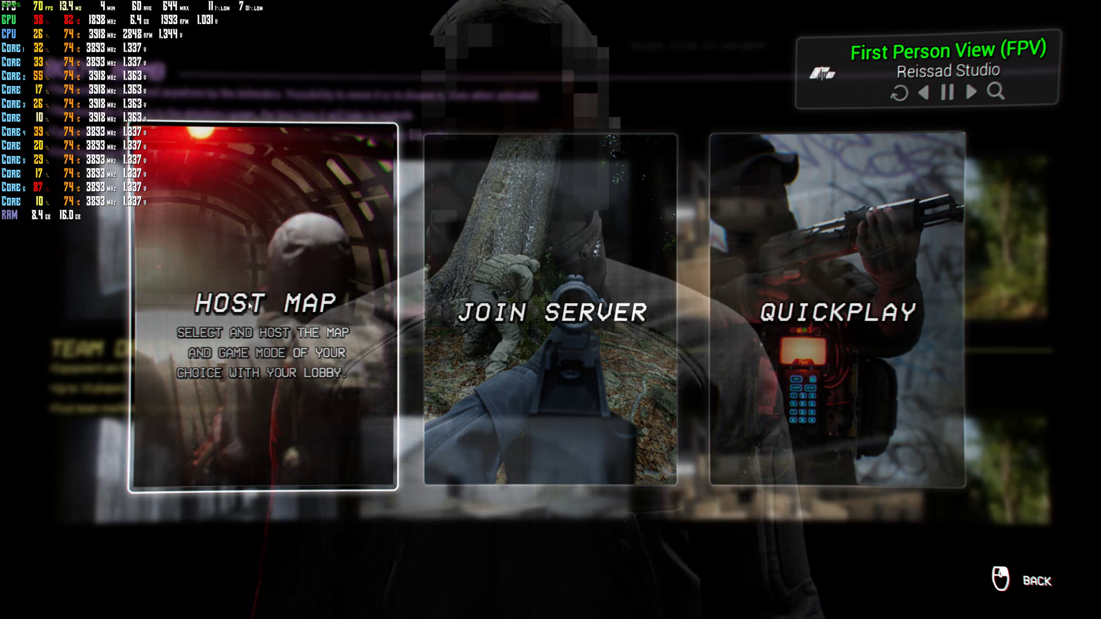
pyautogui.scroll(-6, 361, 418)
pyautogui.scroll(-4, 361, 417)
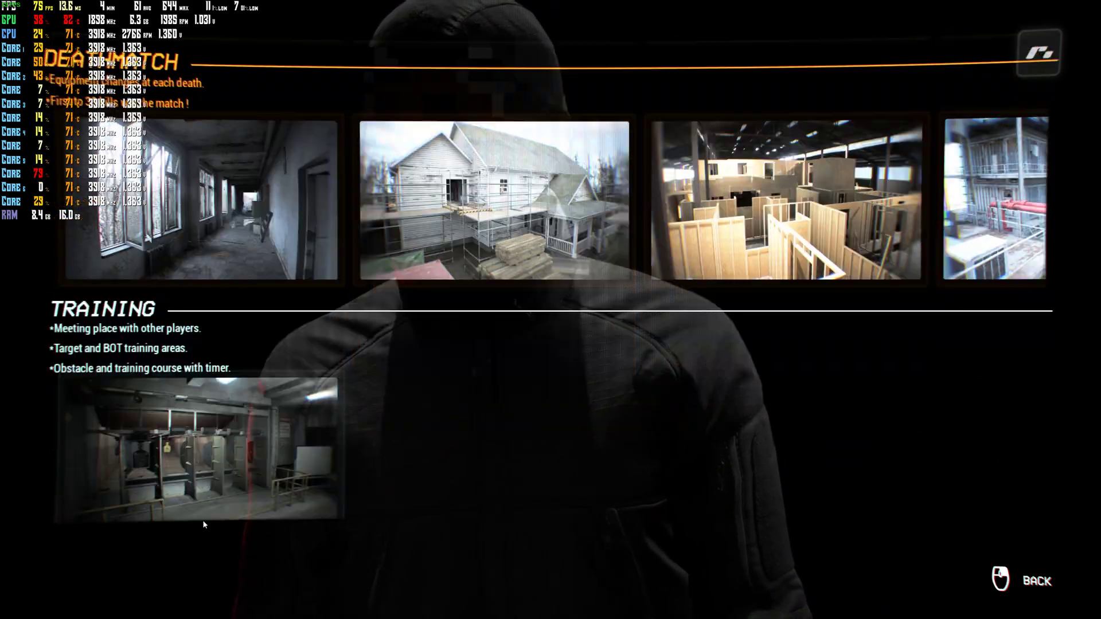
pyautogui.scroll(3, 792, 208)
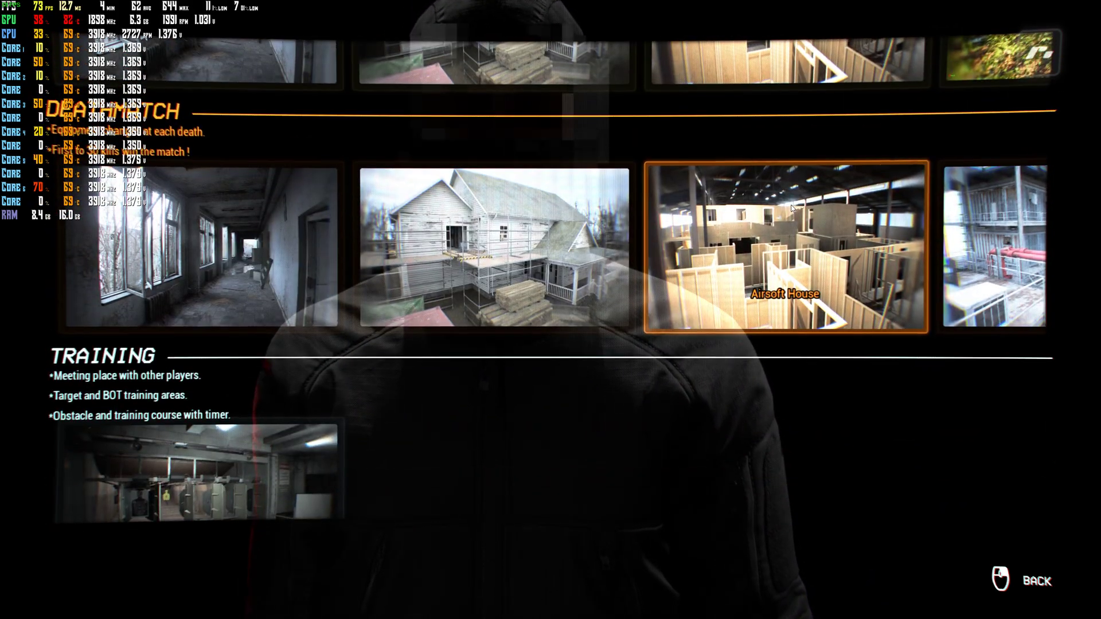
pyautogui.click(490, 267)
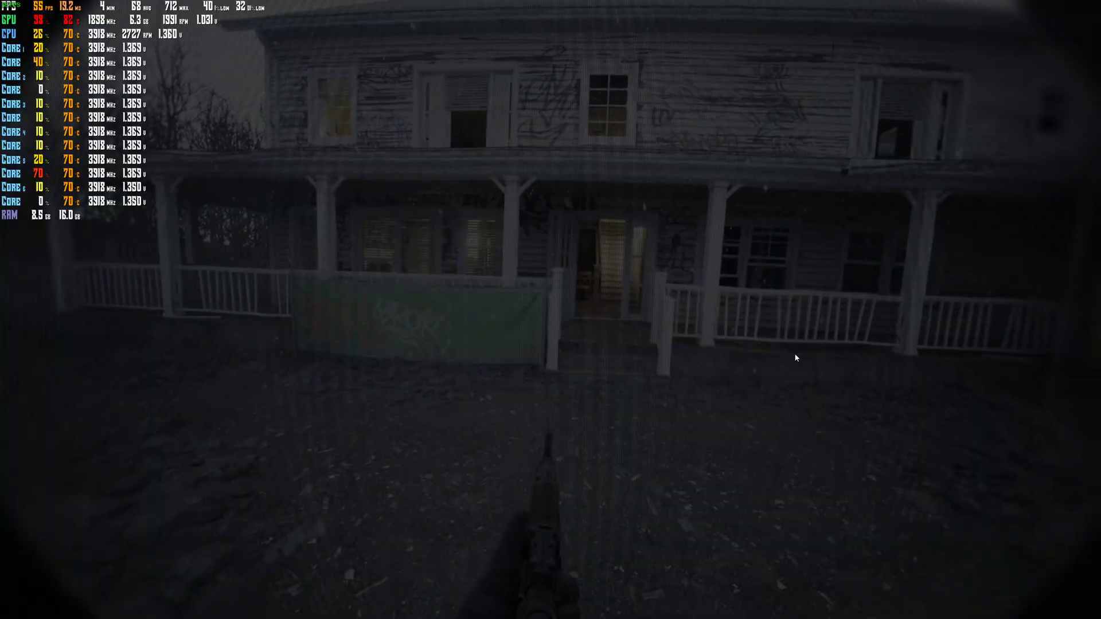
# Step: Set AMD FSR3 to Off and its frame generation to Off (Quality) in the graphics settings, and return to play
pyautogui.click(472, 579)
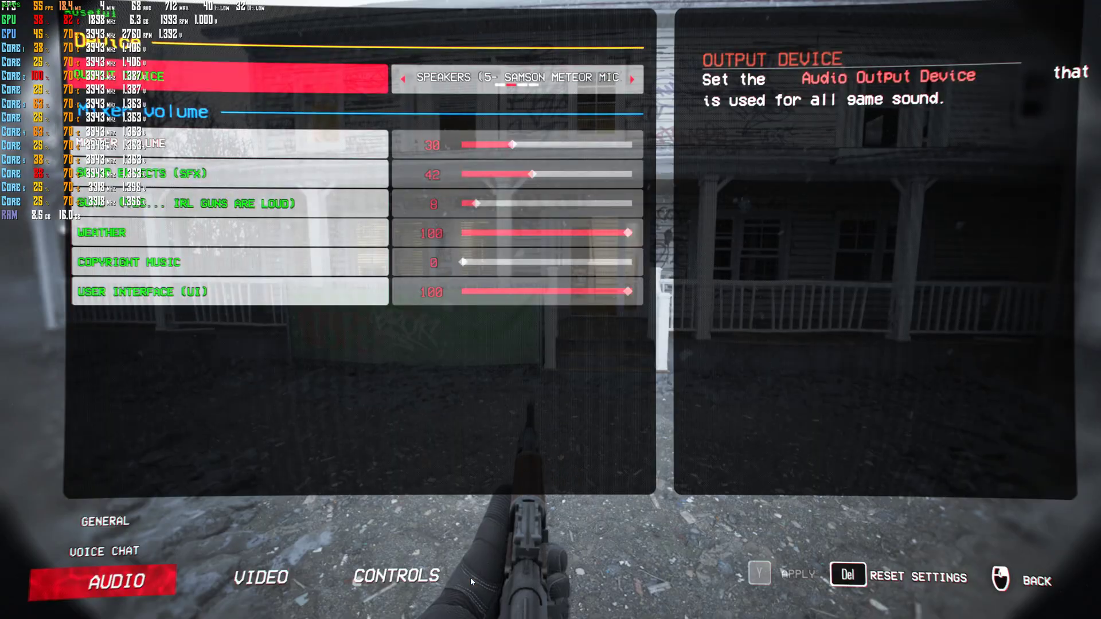
pyautogui.click(272, 582)
pyautogui.click(265, 549)
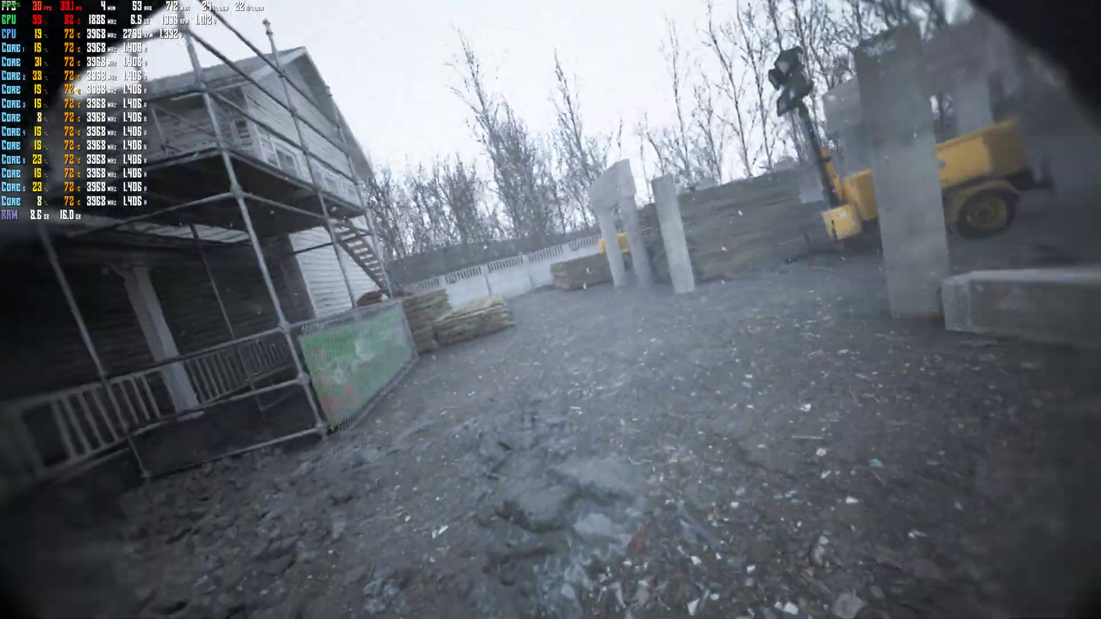
# Step: Enter the house and climb to the upstairs bedroom, examining frame rate and image quality with FSR3 and frame generation off
pyautogui.press('w')
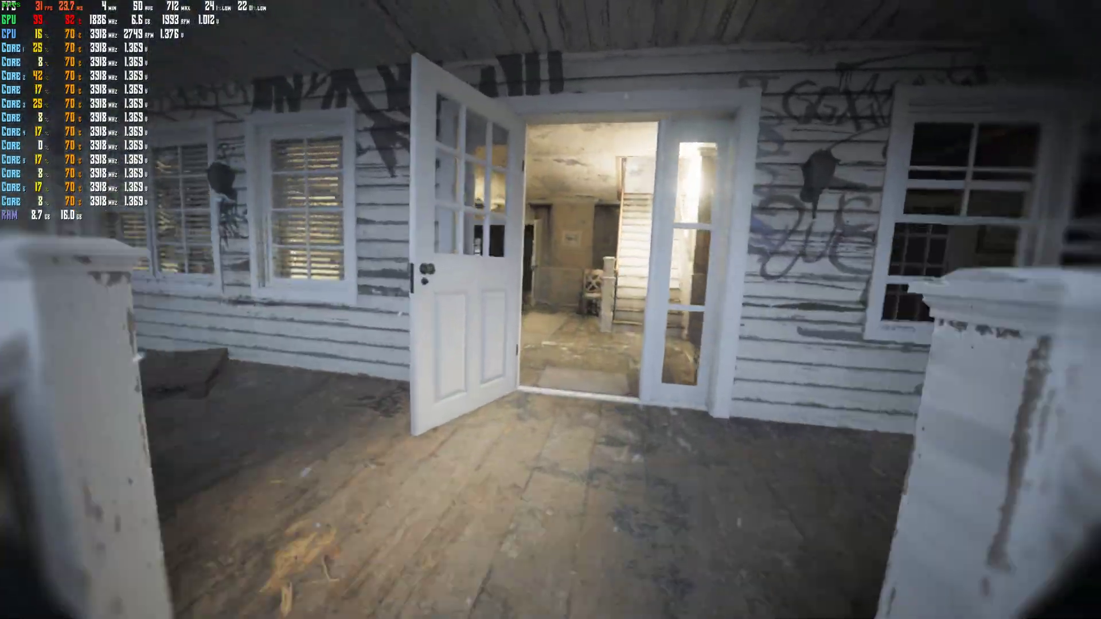
pyautogui.press('w')
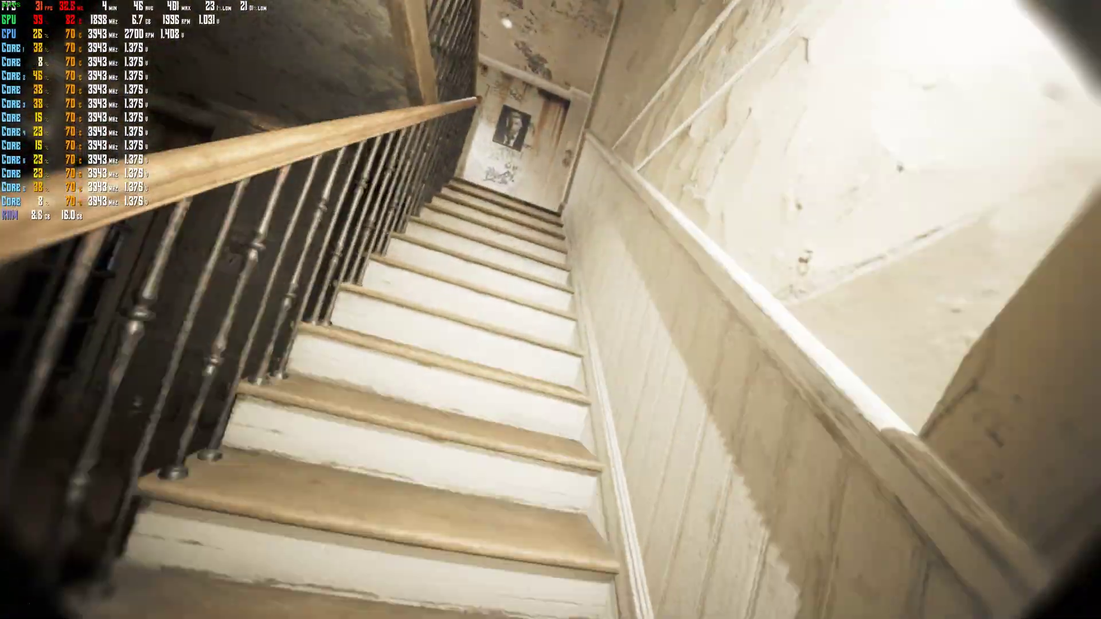
pyautogui.press('w')
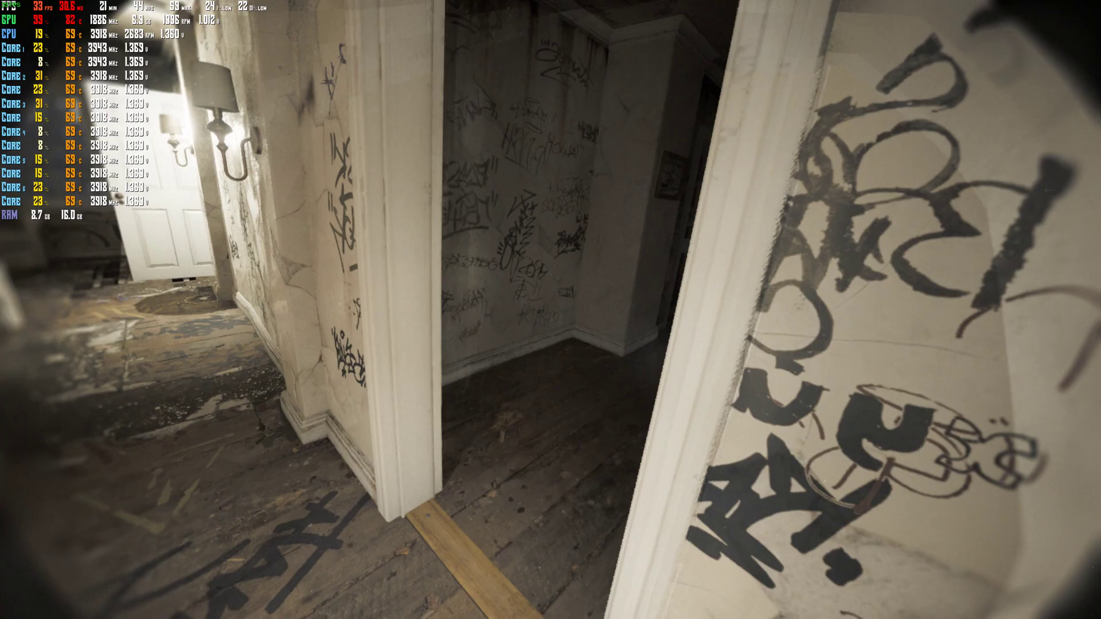
pyautogui.press('w')
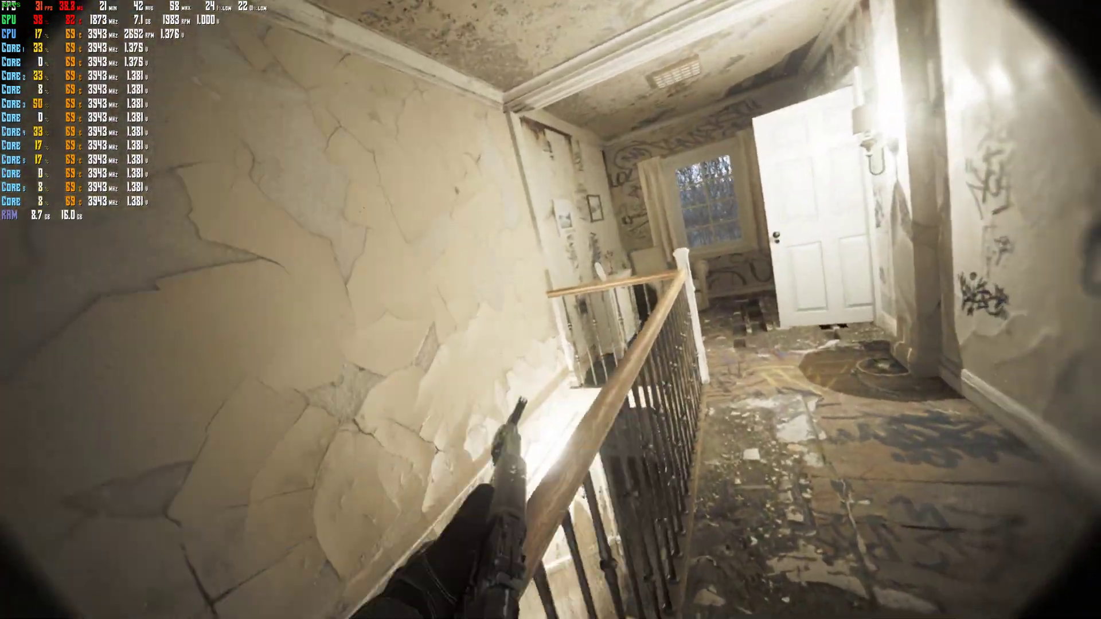
pyautogui.press('w')
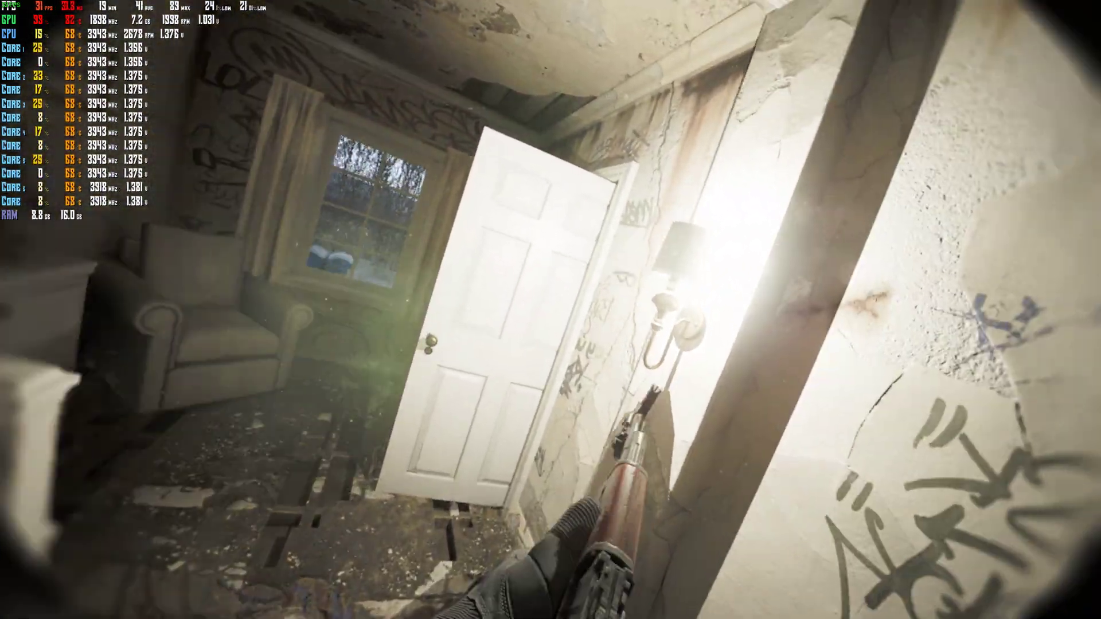
pyautogui.press('w')
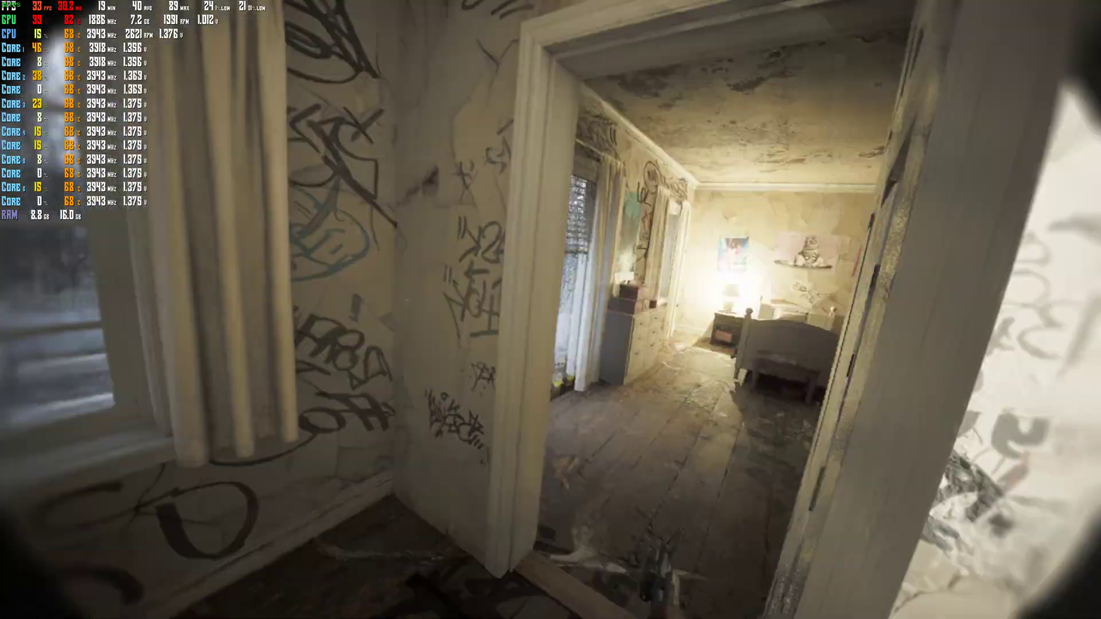
pyautogui.press('w')
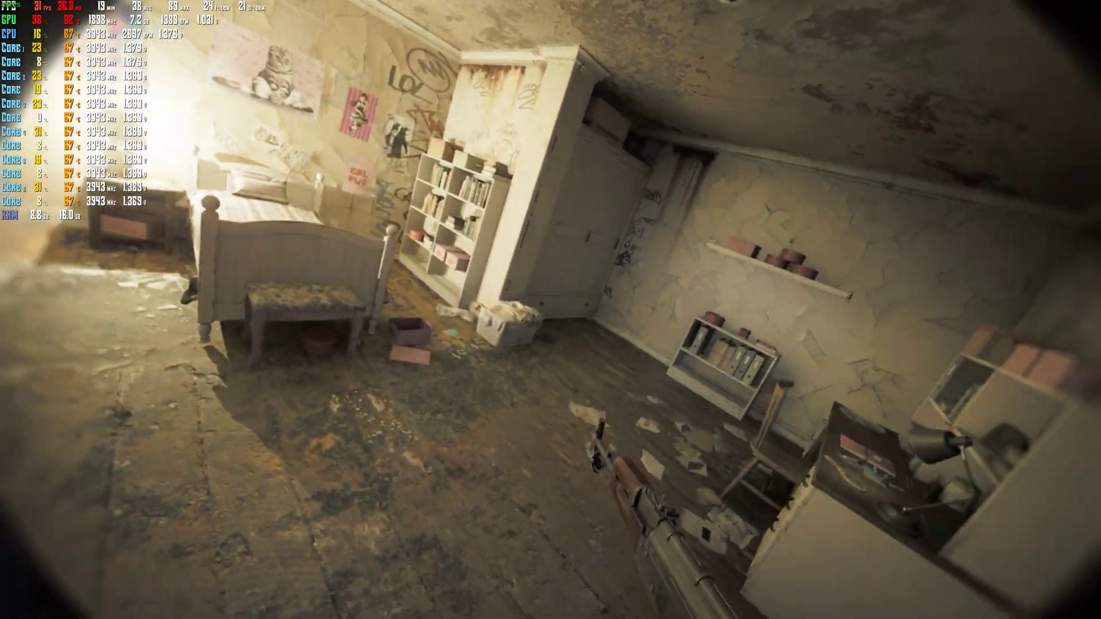
pyautogui.press('w')
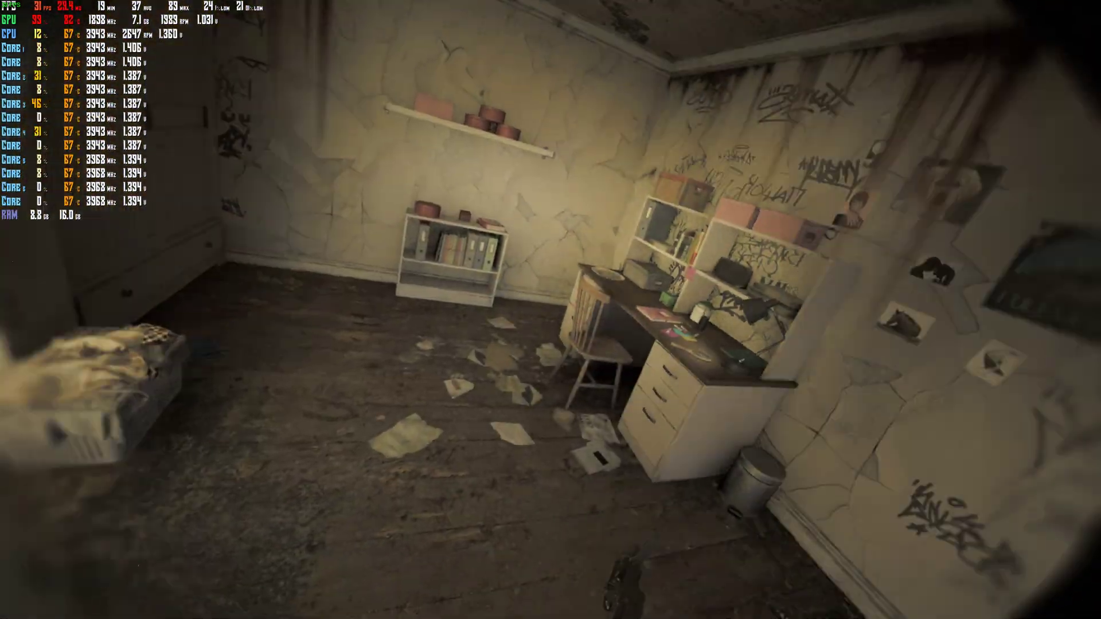
# Step: Set AMD FSR3 to Quality with frame generation left at Off (Quality) in the graphics settings, and return to play
pyautogui.press('Escape')
pyautogui.click(453, 585)
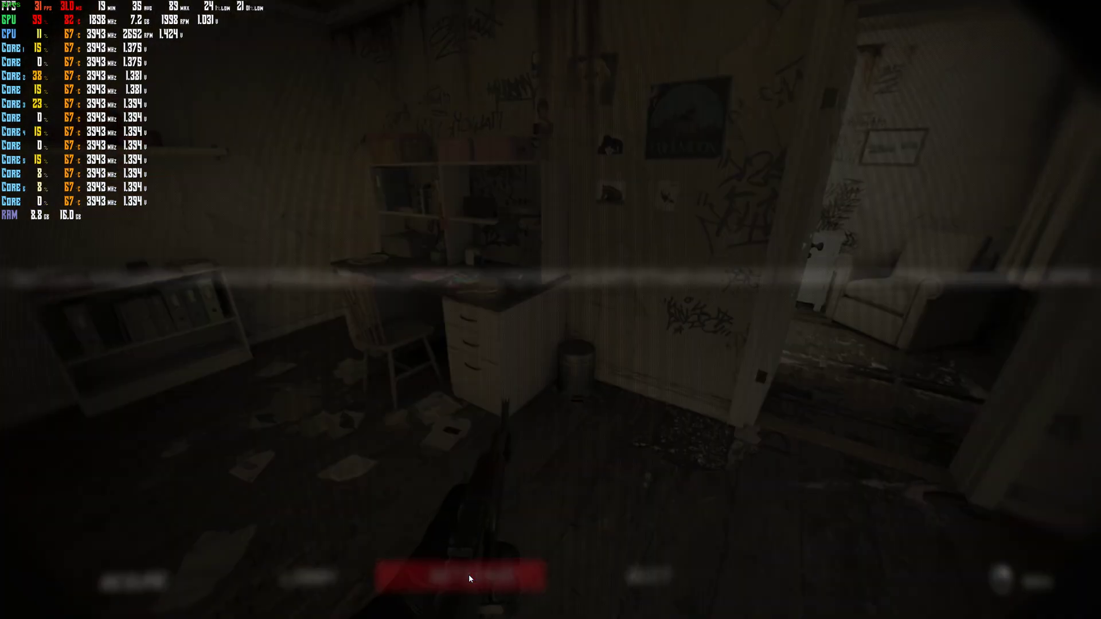
pyautogui.click(261, 580)
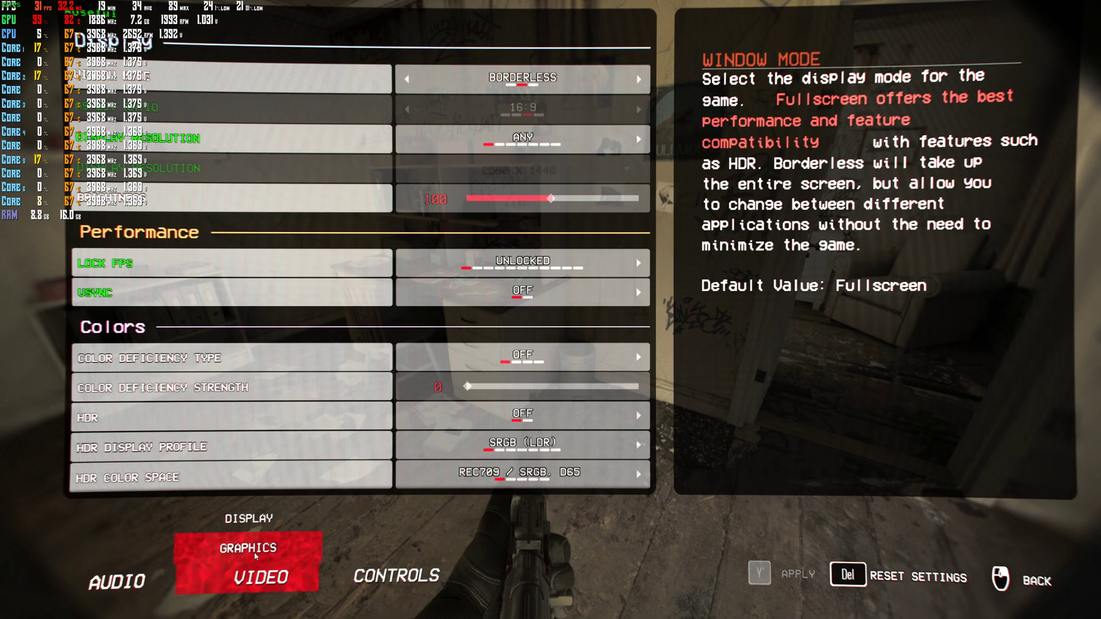
pyautogui.click(256, 554)
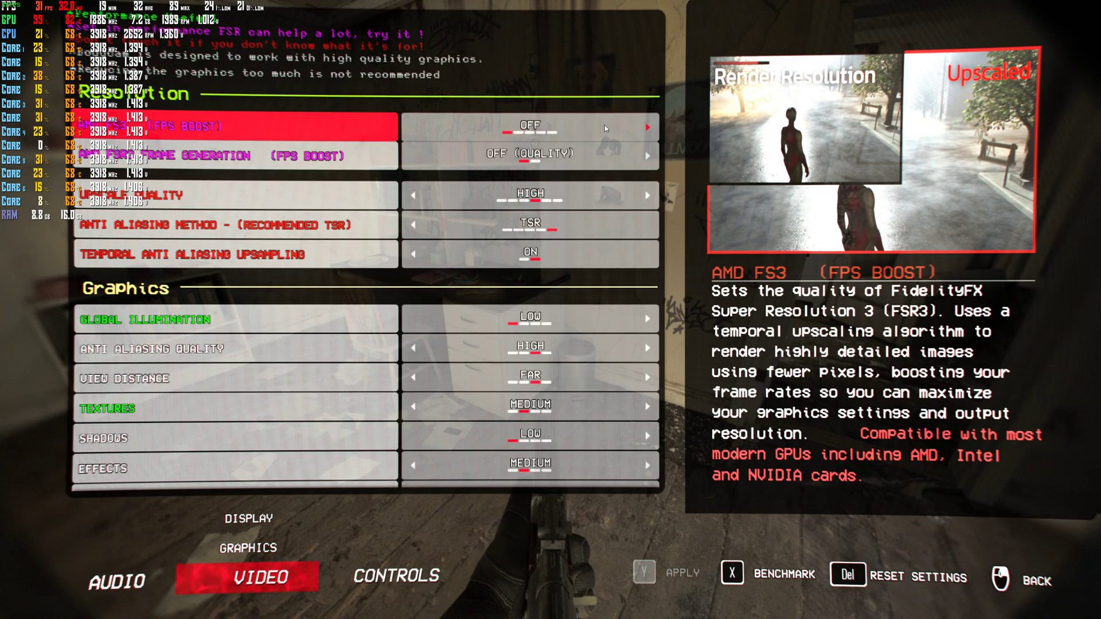
pyautogui.click(649, 129)
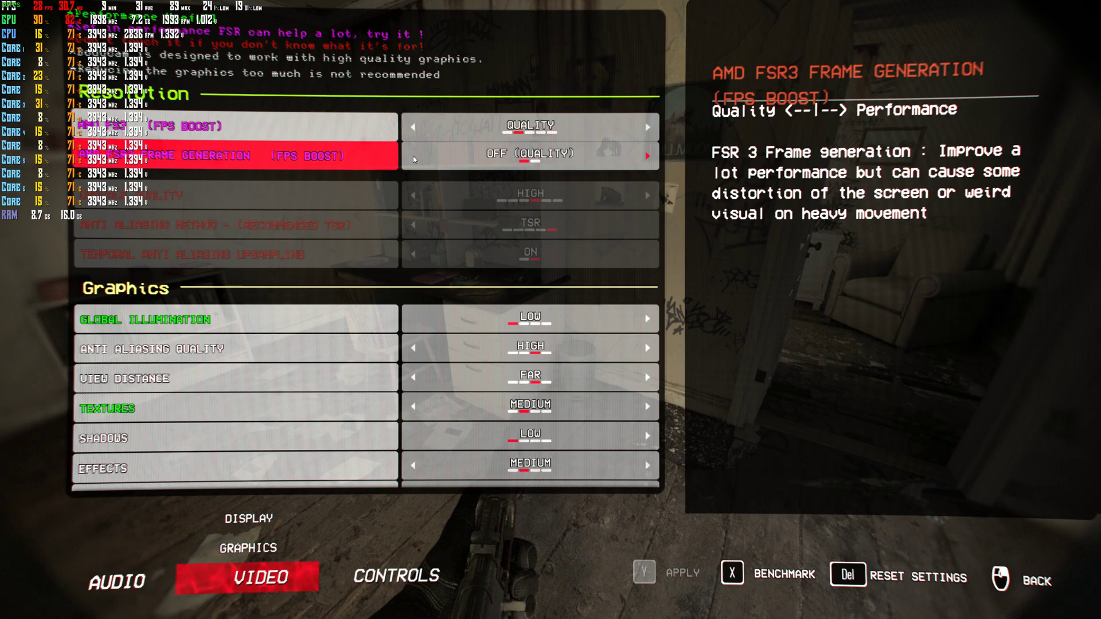
pyautogui.rightClick(413, 156)
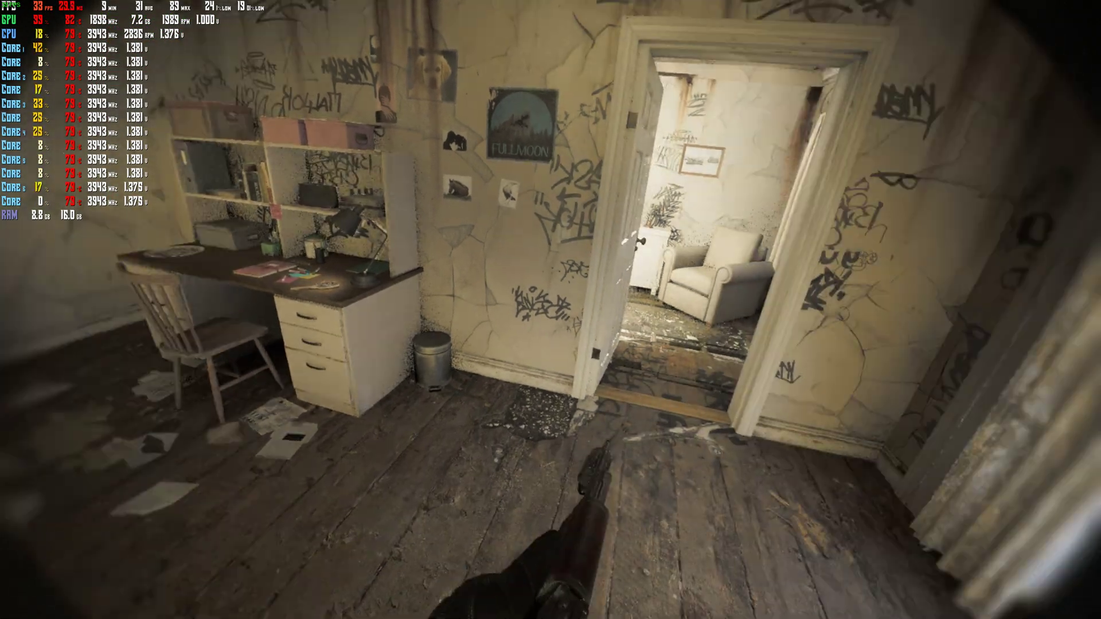
# Step: Walk from the bedroom past the armchair to the stair landing, examining frame rate and sharpness with FSR3 at Quality
pyautogui.press('w')
pyautogui.press('w')
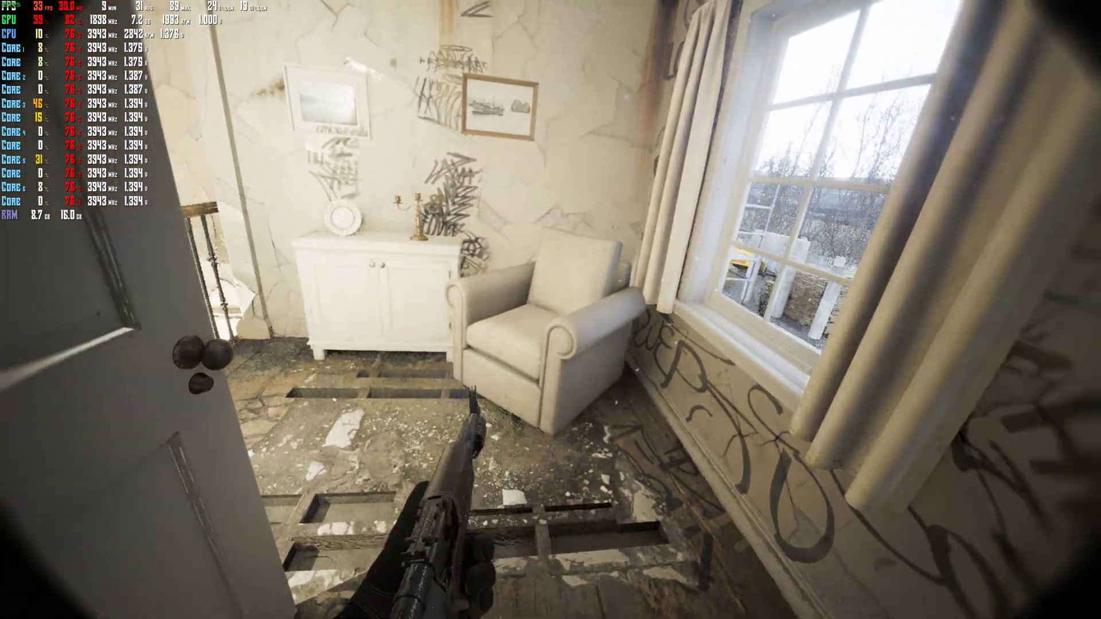
pyautogui.press('w')
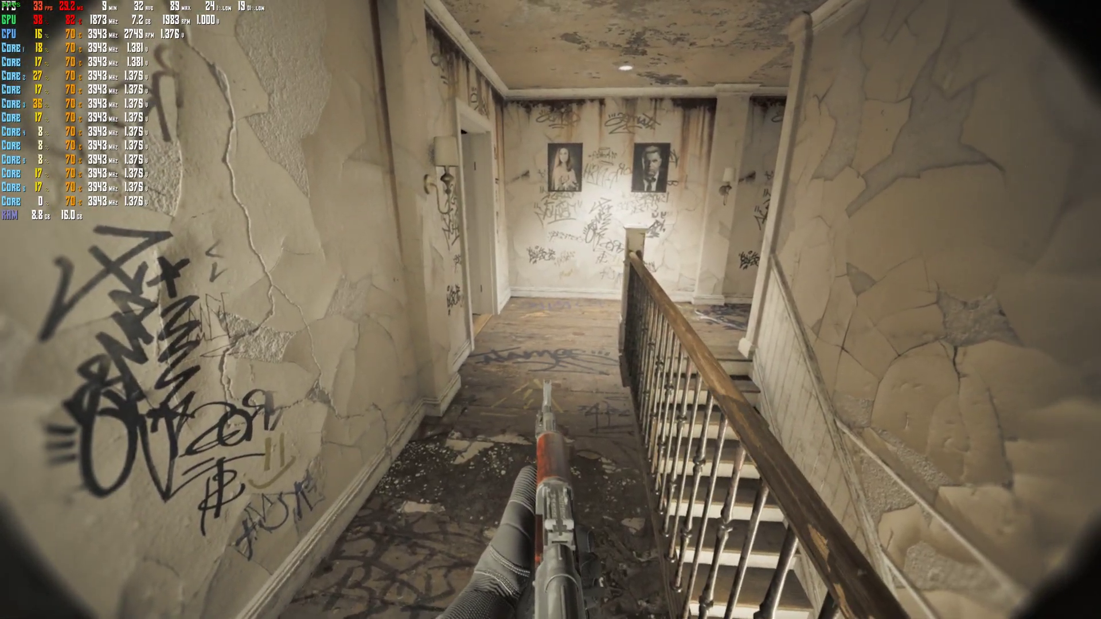
# Step: Set AMD FSR3 frame generation to On (Performance) in the graphics settings and go back to the match
pyautogui.press('Escape')
pyautogui.click(501, 579)
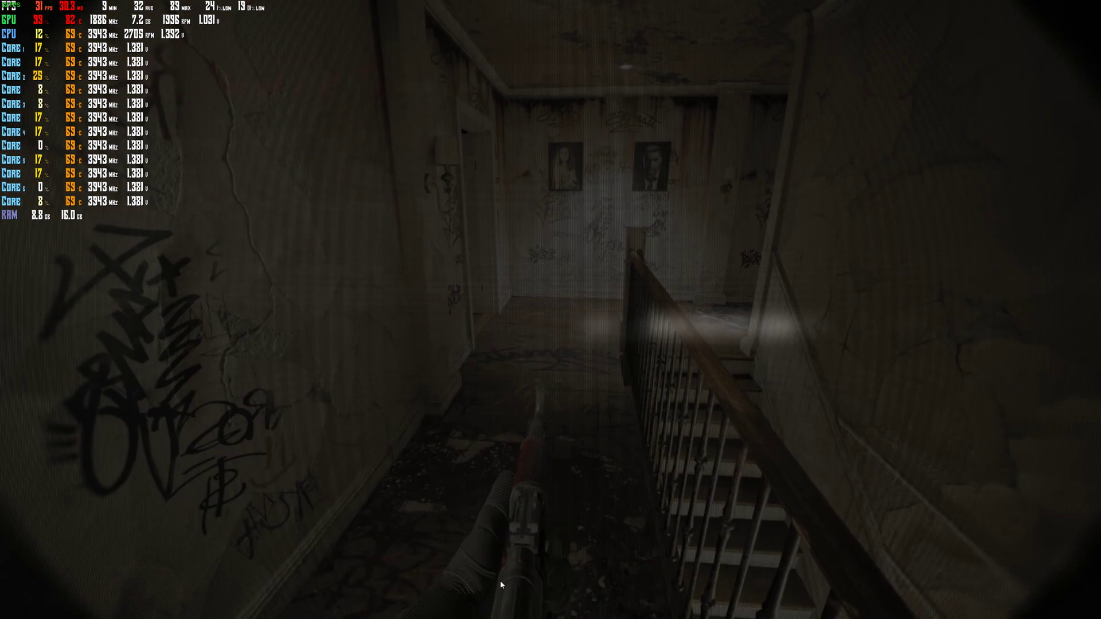
pyautogui.click(277, 575)
pyautogui.click(248, 547)
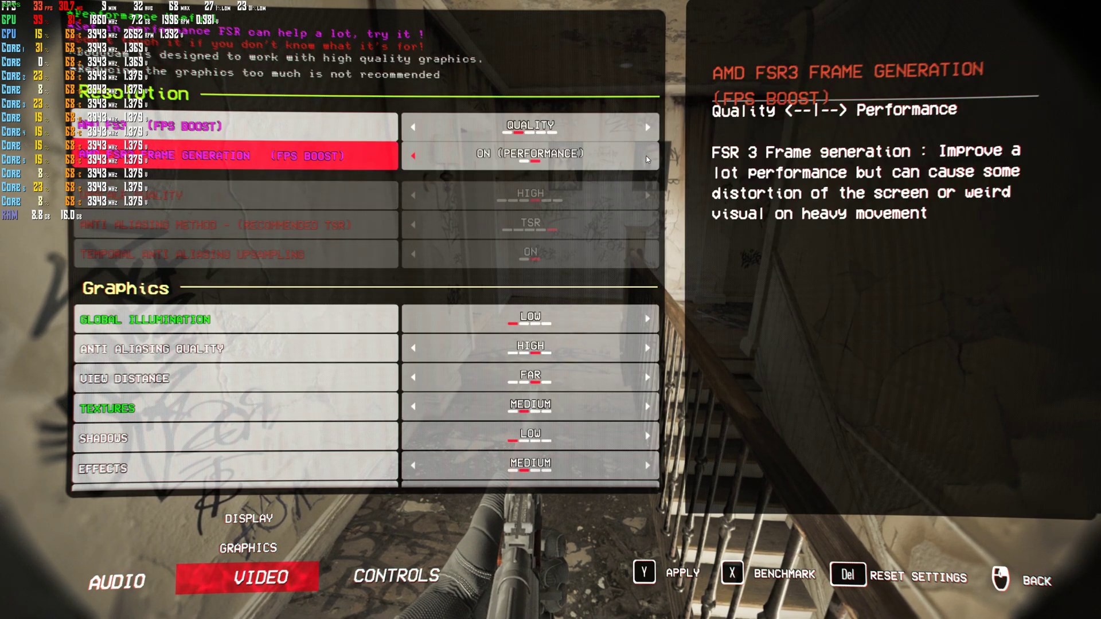
pyautogui.rightClick(647, 159)
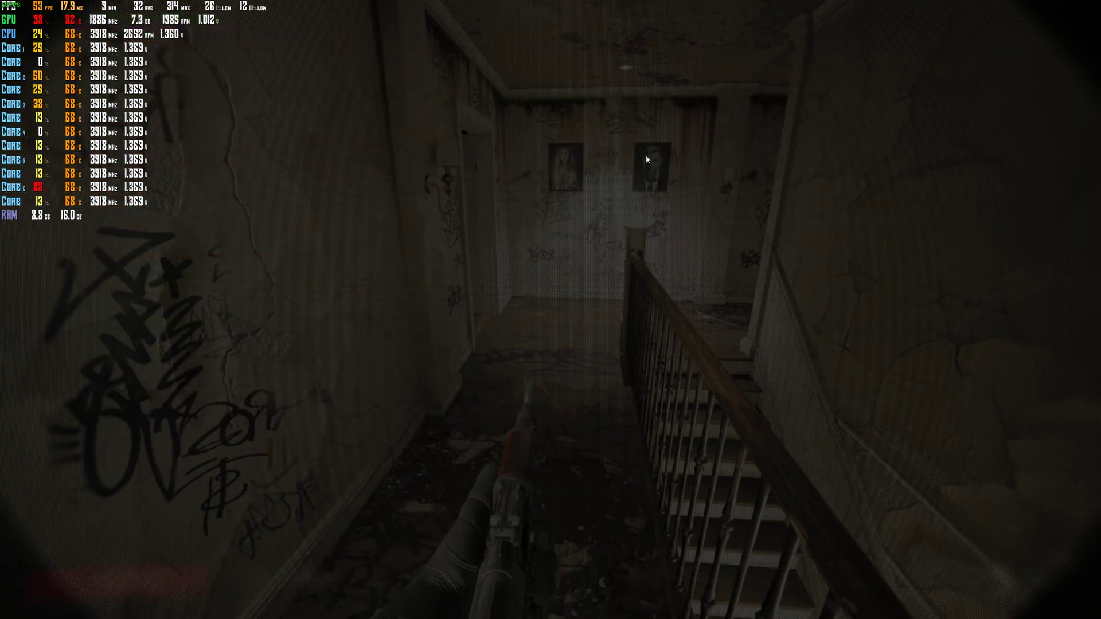
# Step: Move through the upstairs rooms, bathroom and bookshelf room, examining smoothness and distortion with FSR3 Quality and frame generation on
pyautogui.press('w')
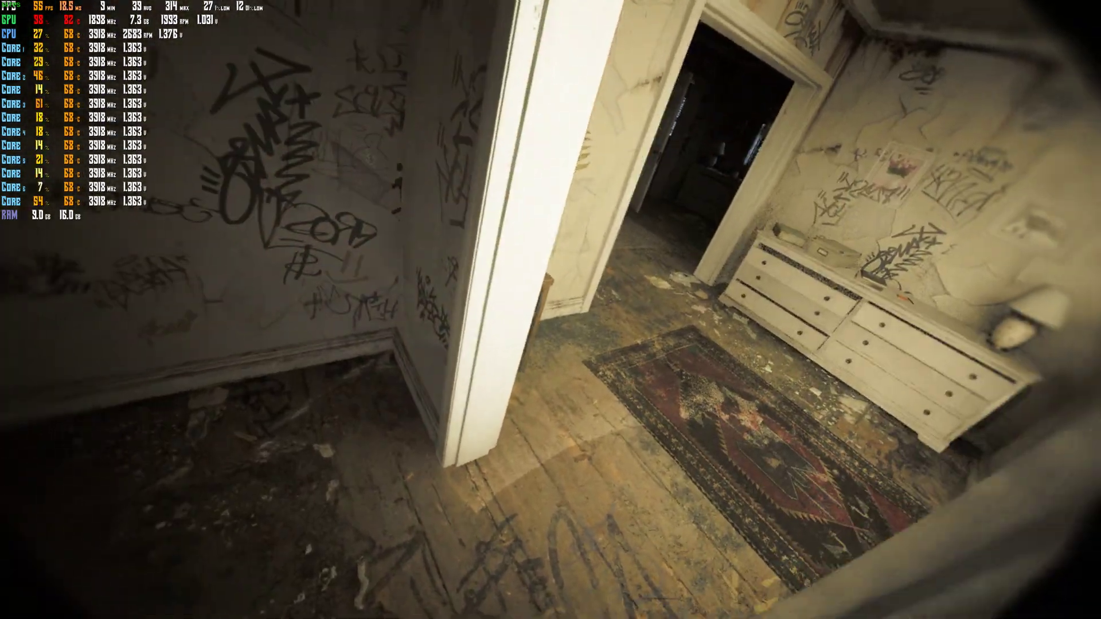
pyautogui.press('w')
pyautogui.press('w')
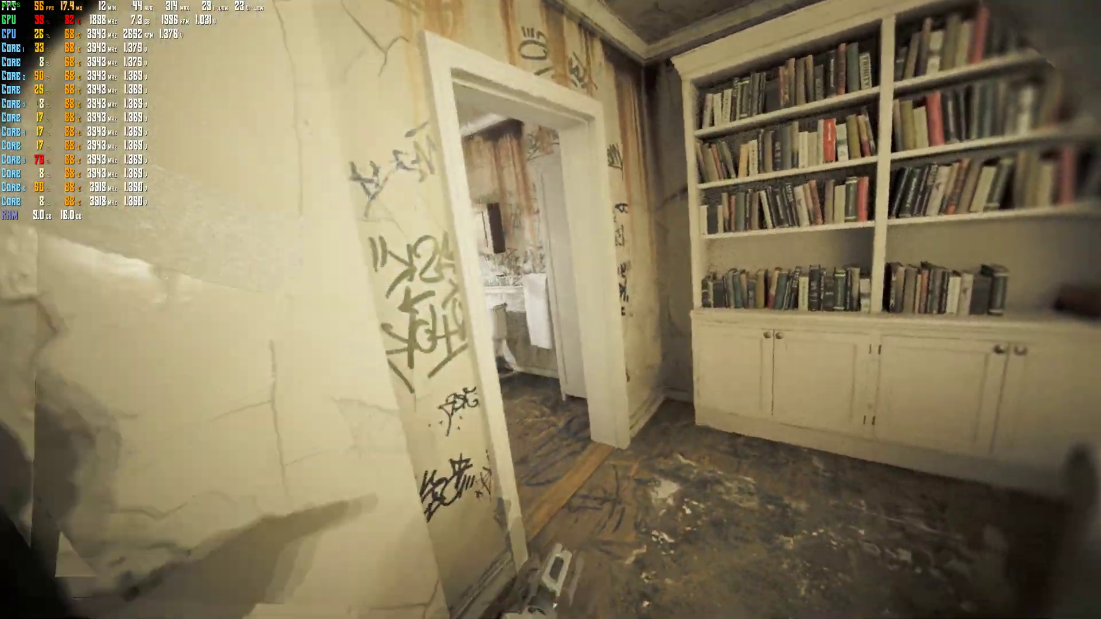
pyautogui.press('w')
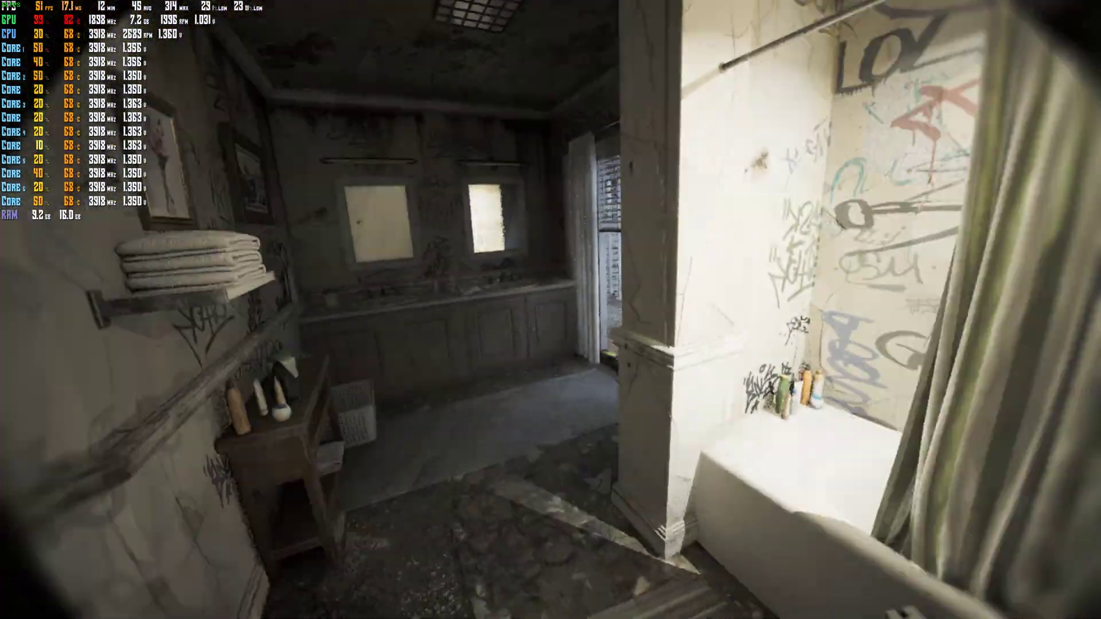
pyautogui.press('w')
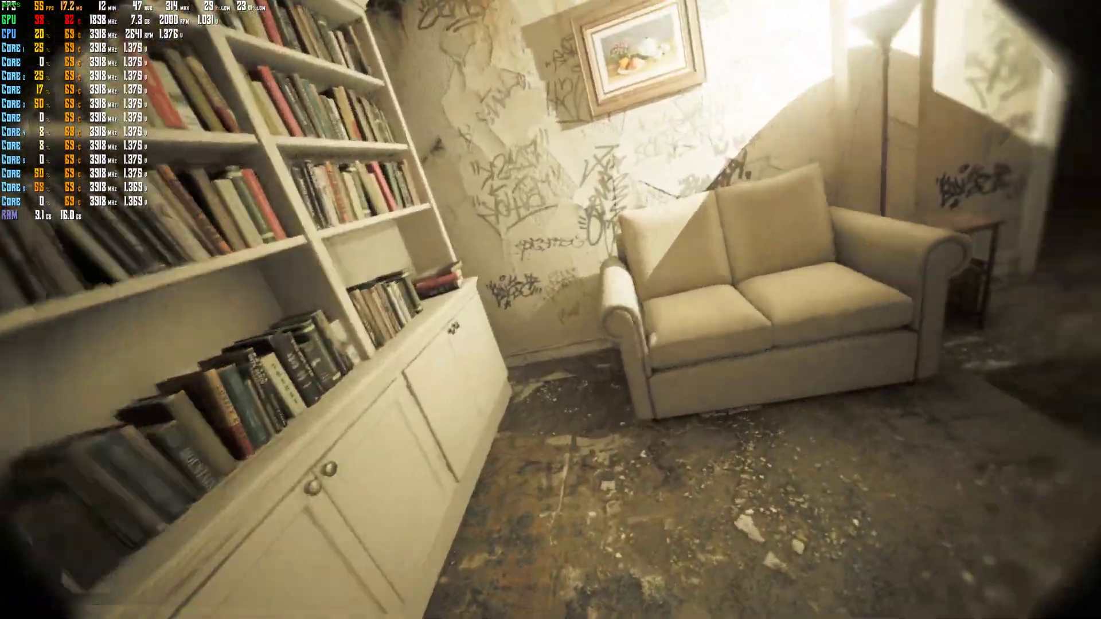
# Step: Walk from the bookshelf room to the stair landing, examining frame rate and image clarity in motion and while aiming the rifle
pyautogui.press('w')
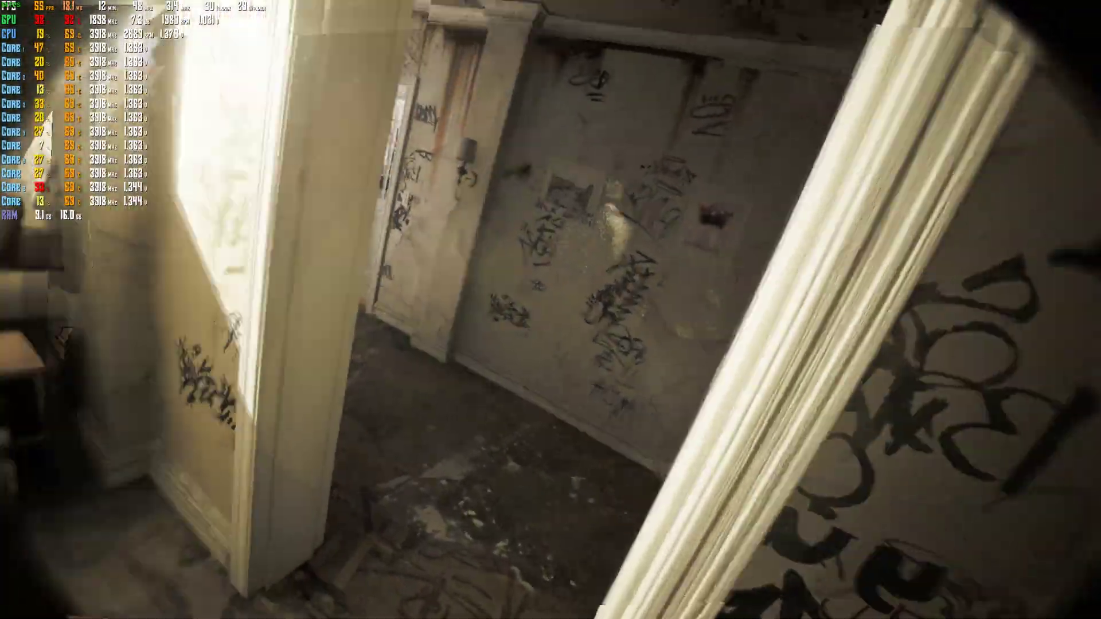
pyautogui.press('w')
pyautogui.press('w')
pyautogui.click(551, 310)
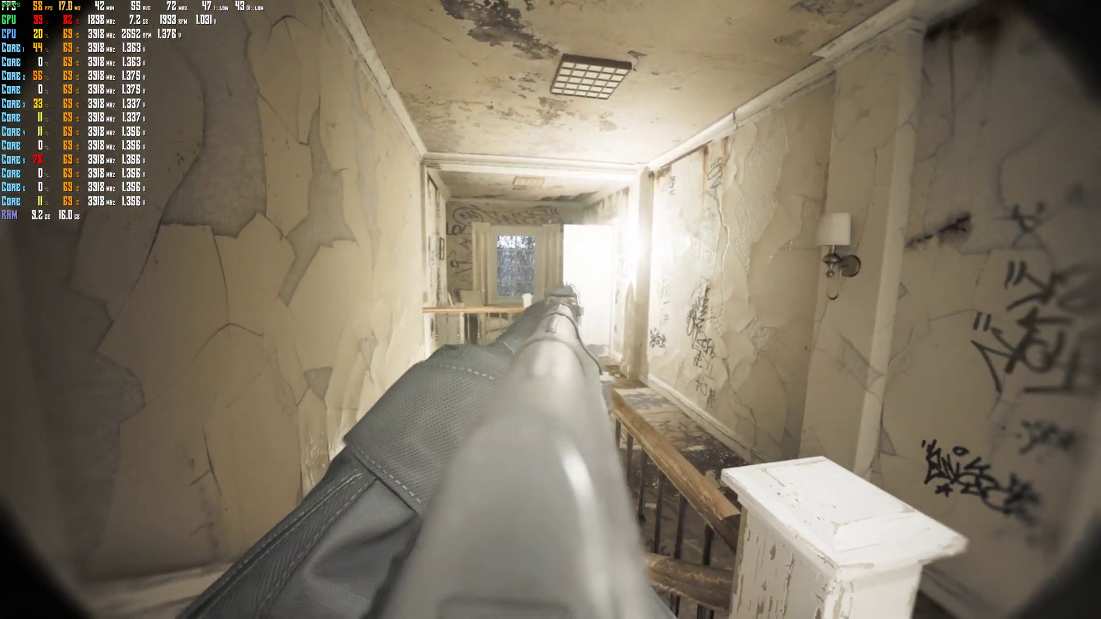
pyautogui.click(551, 309)
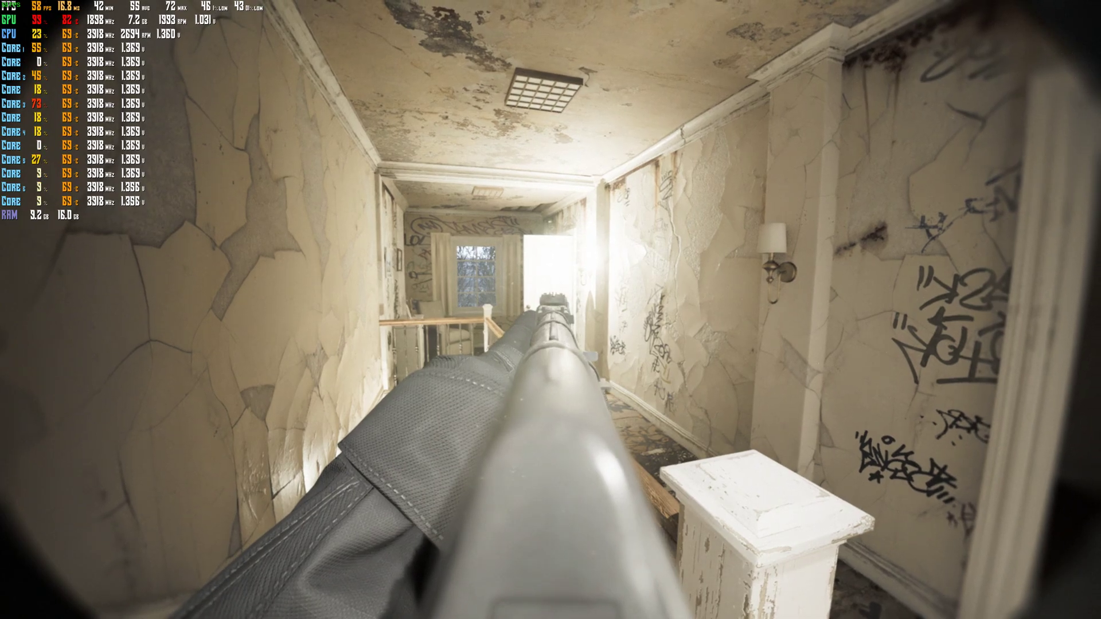
pyautogui.click(551, 309)
pyautogui.press('w')
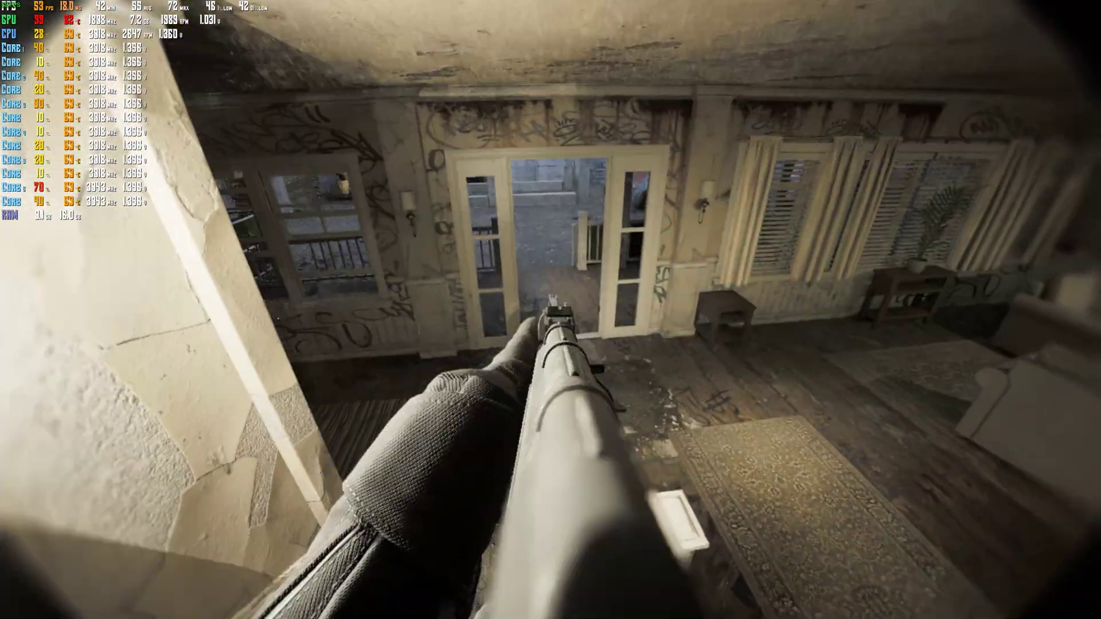
pyautogui.press('1')
# Step: Check the guns volume in the audio settings and return to the match
pyautogui.press('Escape')
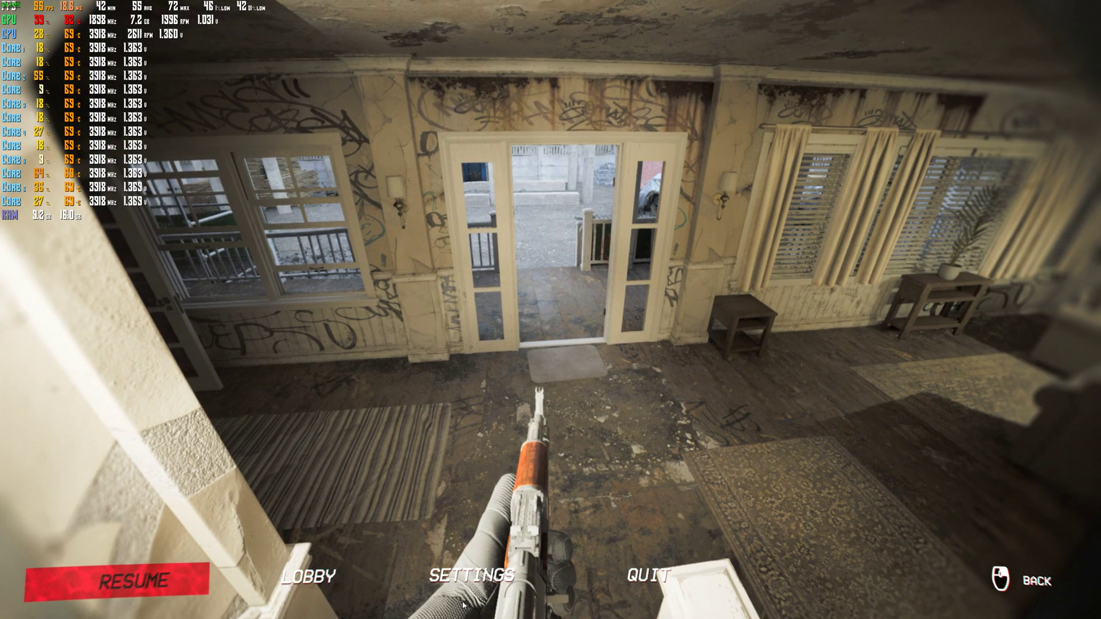
pyautogui.click(463, 587)
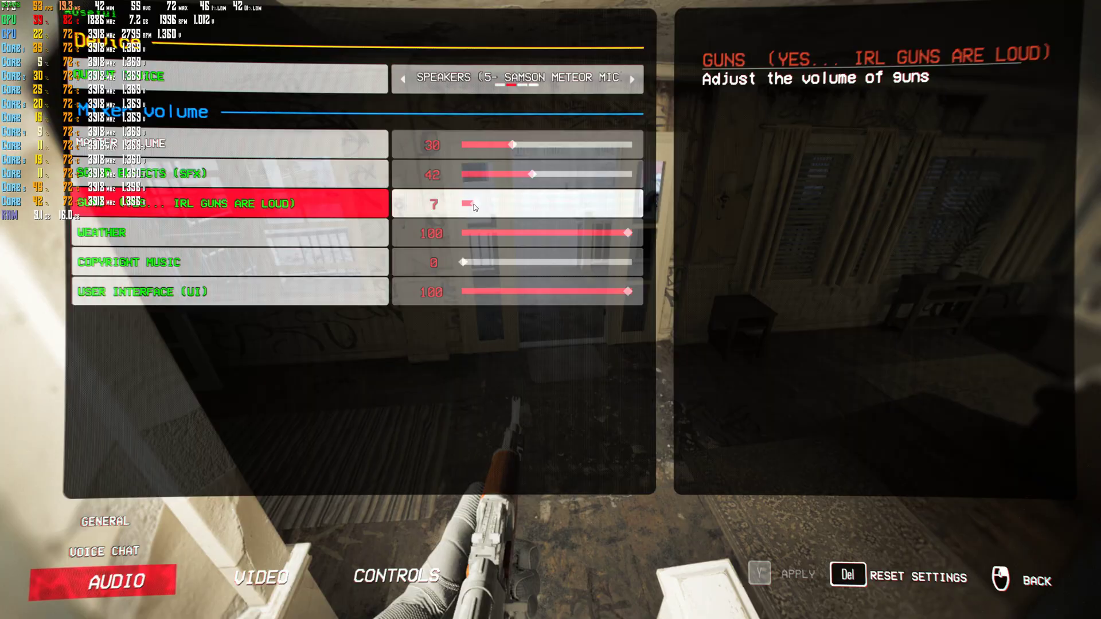
pyautogui.press('Escape')
pyautogui.press('Escape')
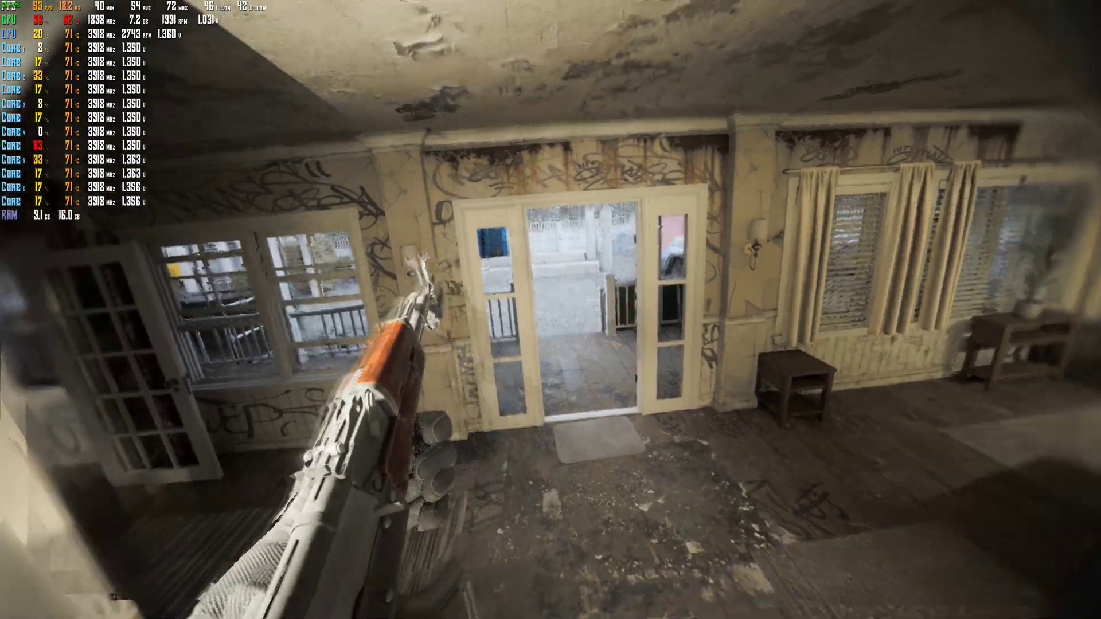
# Step: Move through the ground-floor hallway and living room toward the dining room, examining frame rate and ghosting while turning and aiming
pyautogui.press('w')
pyautogui.click(550, 310)
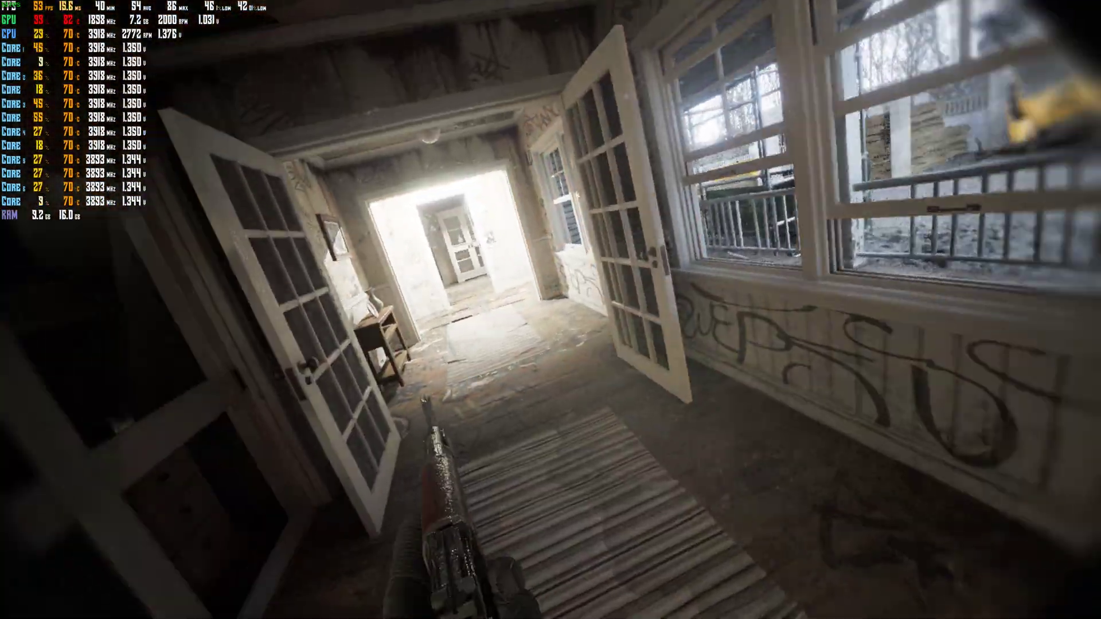
pyautogui.press('w')
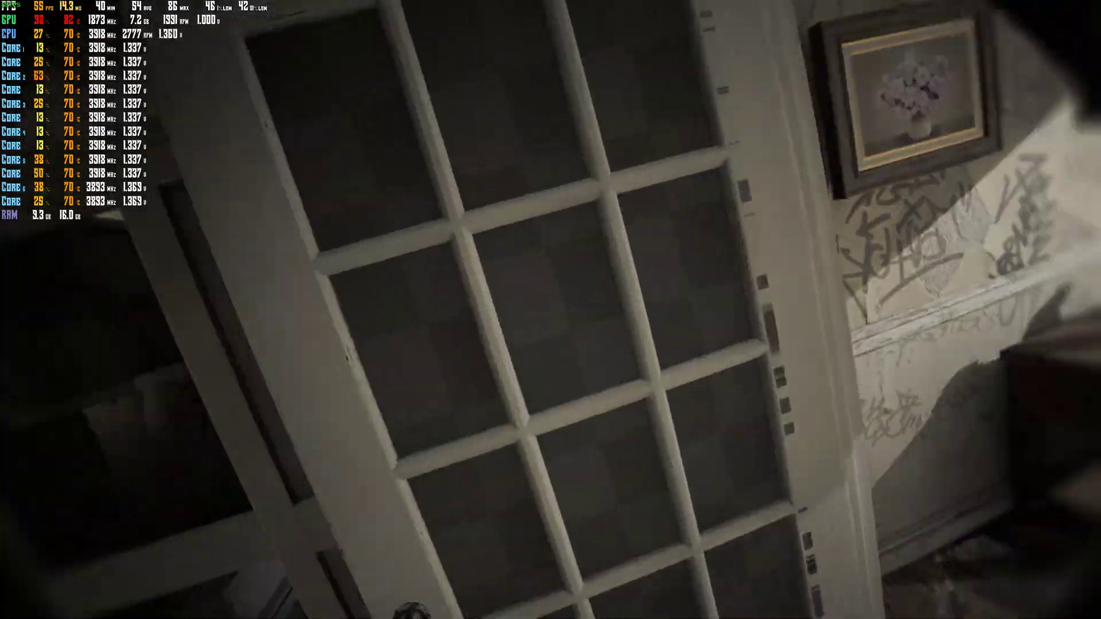
pyautogui.press('w')
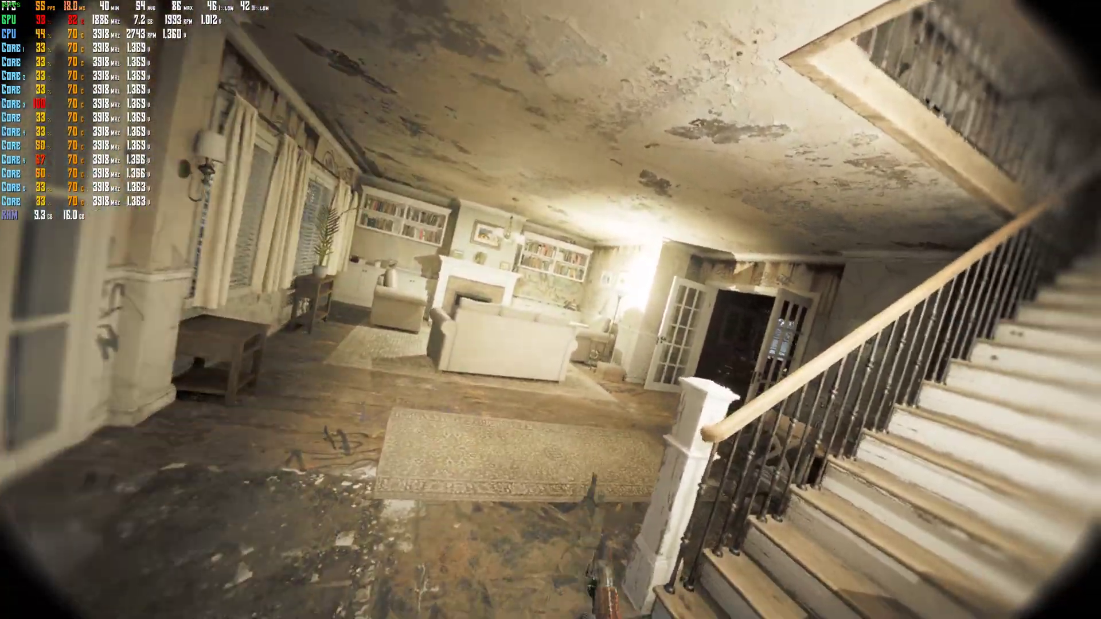
pyautogui.press('w')
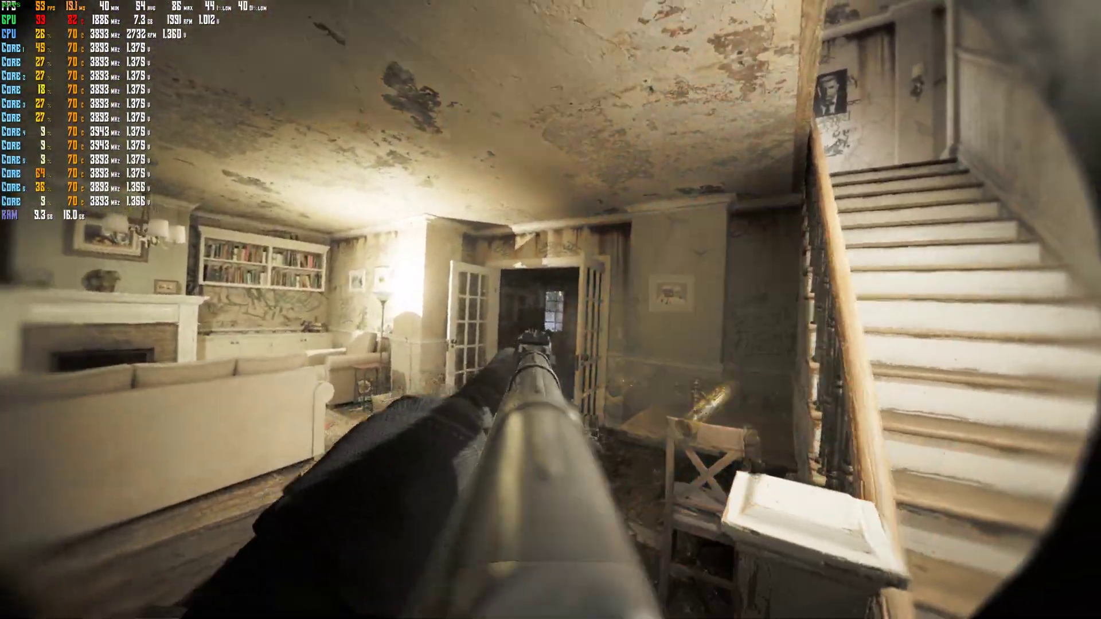
pyautogui.press('w')
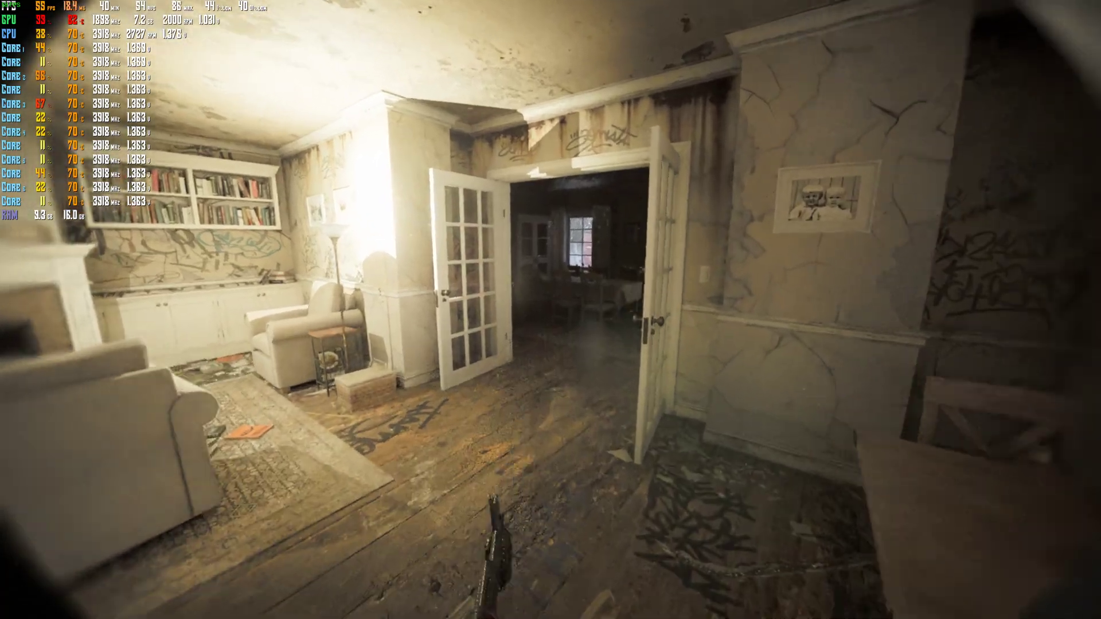
pyautogui.press('w')
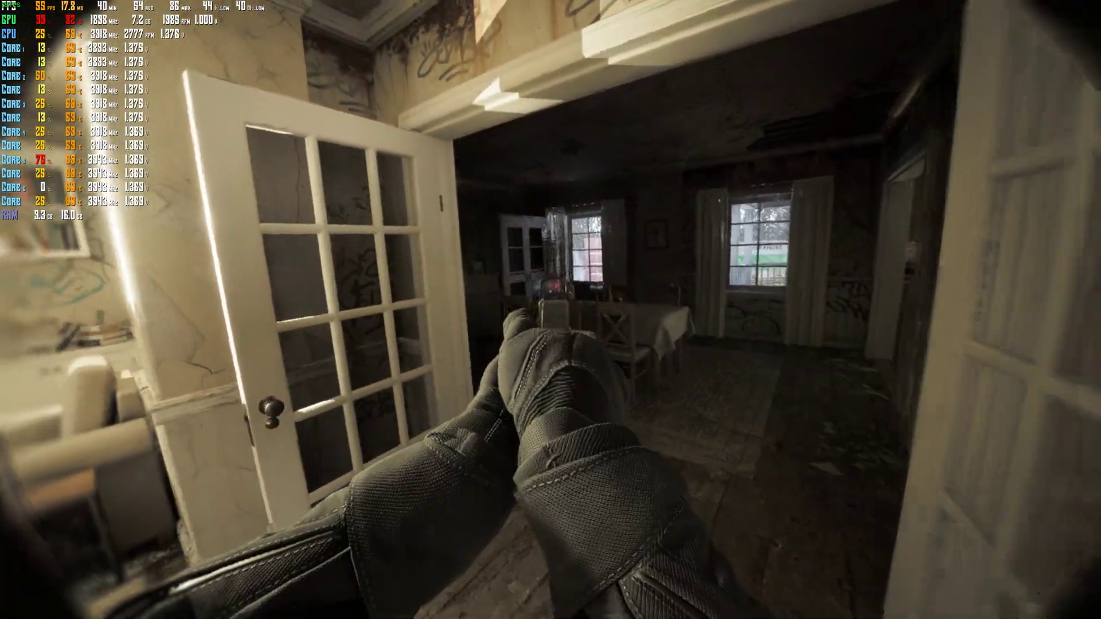
# Step: Go through the dining room and kitchen to the porch door, examining sharpness and smoothness indoors with frame generation on
pyautogui.press('w')
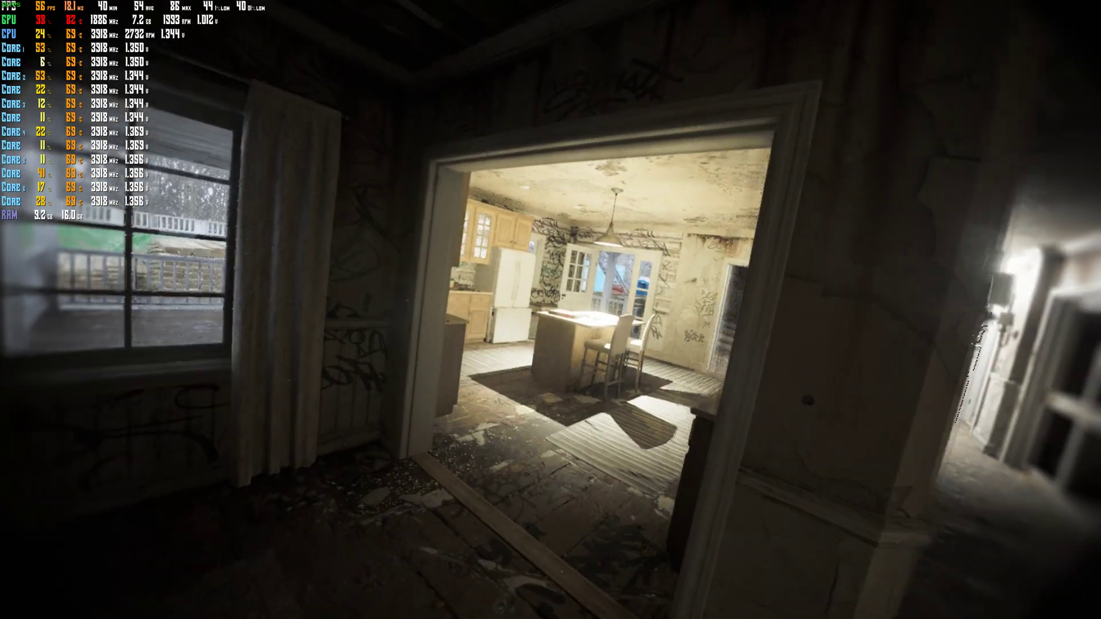
pyautogui.press('w')
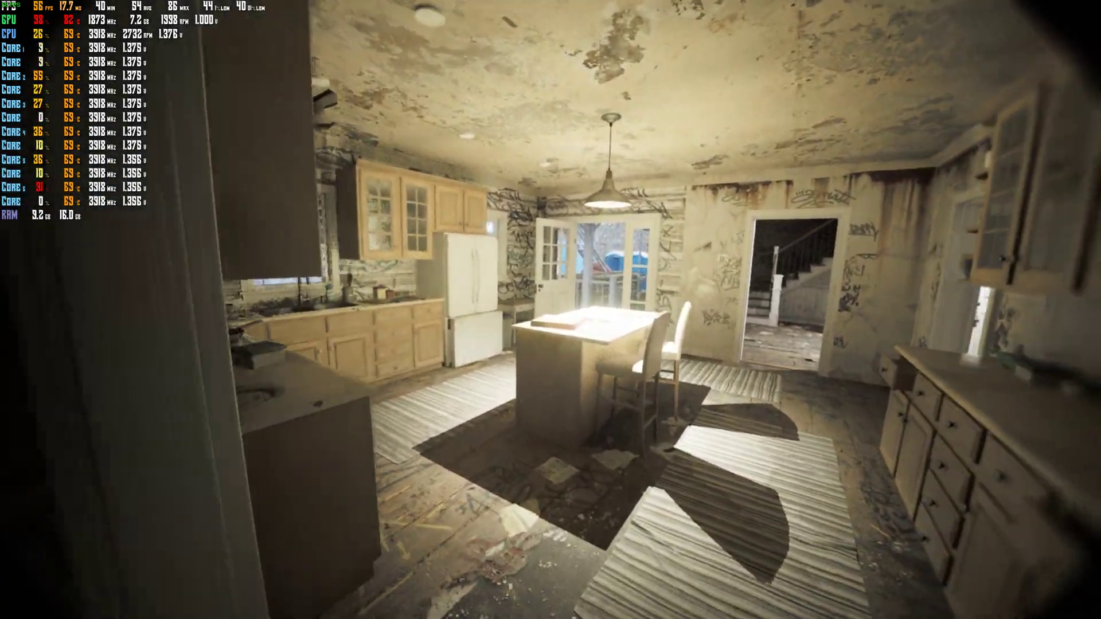
pyautogui.press('w')
pyautogui.press('w')
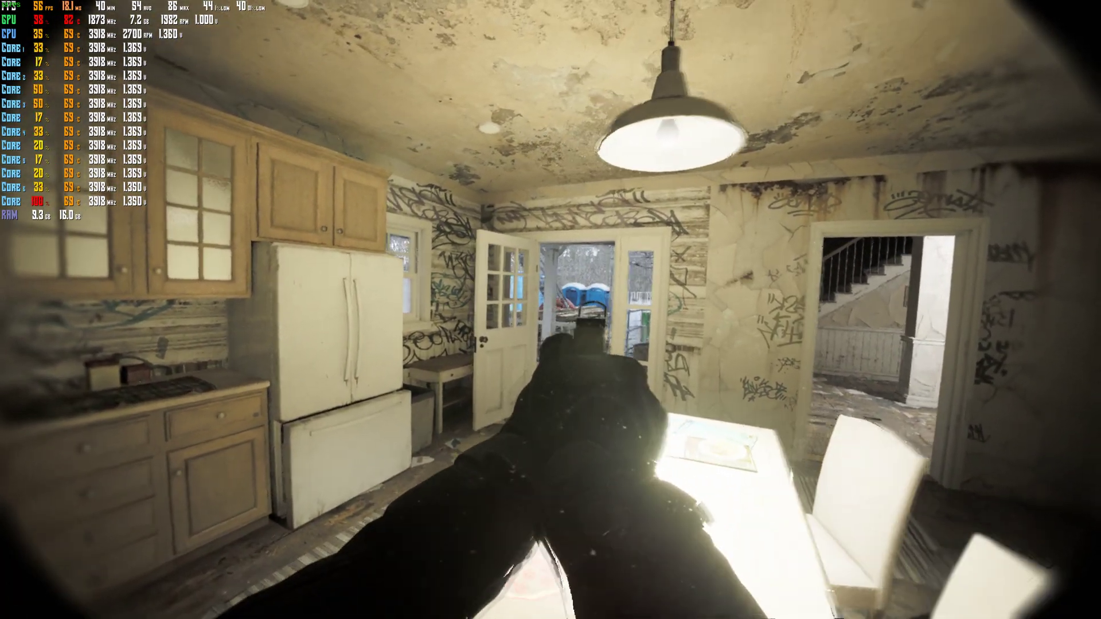
pyautogui.press('s')
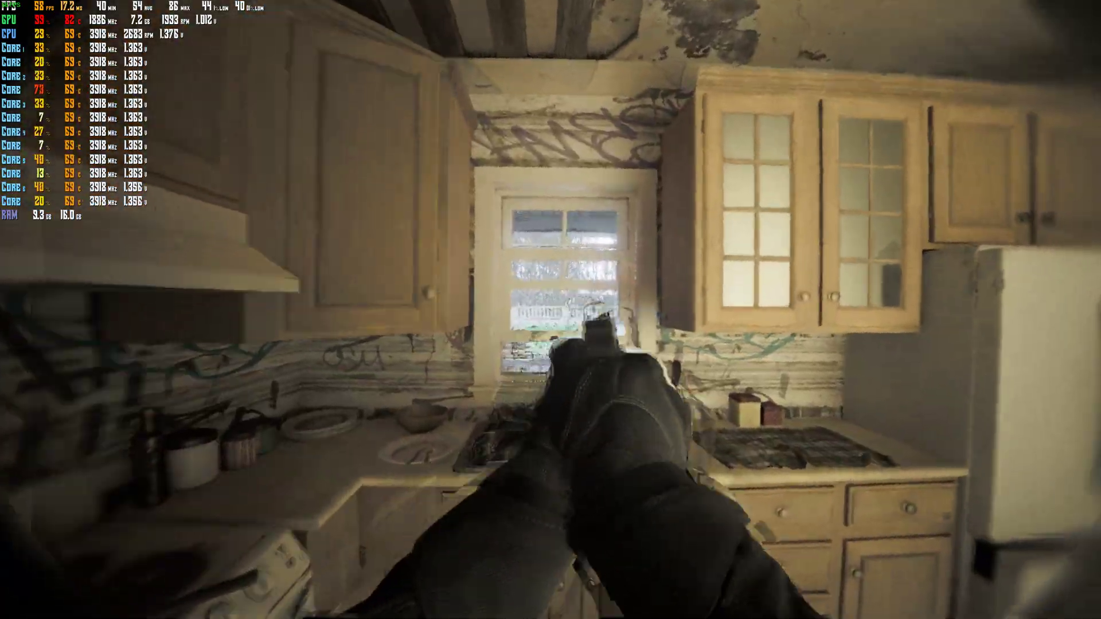
pyautogui.press('w')
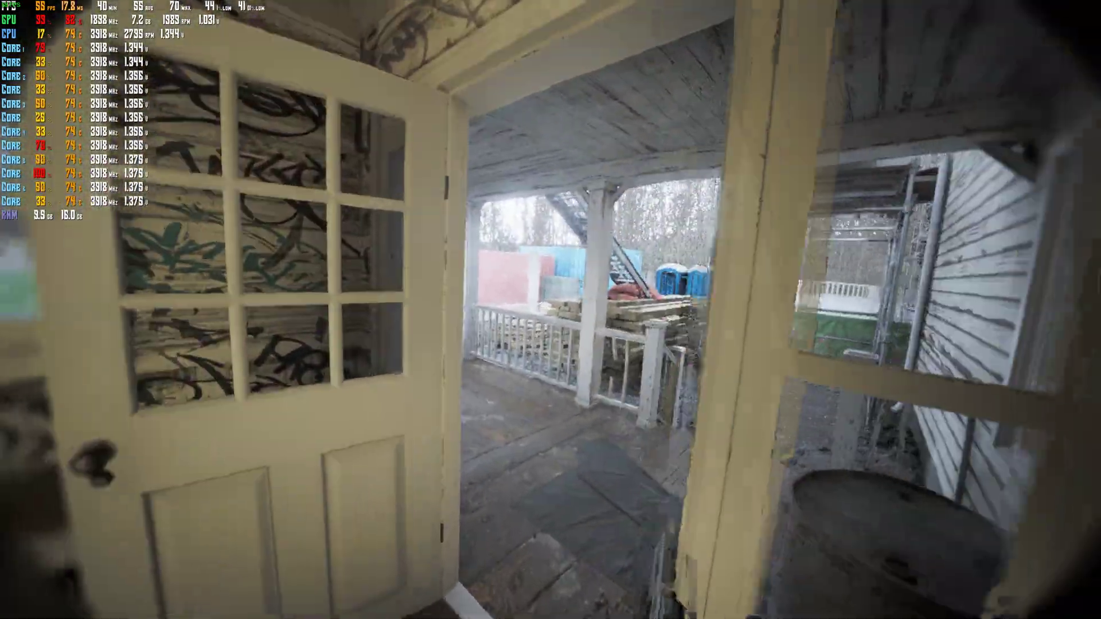
# Step: Head out over the porch into the yard and onto the lumber stack, examining outdoor frame rate and image quality
pyautogui.press('w')
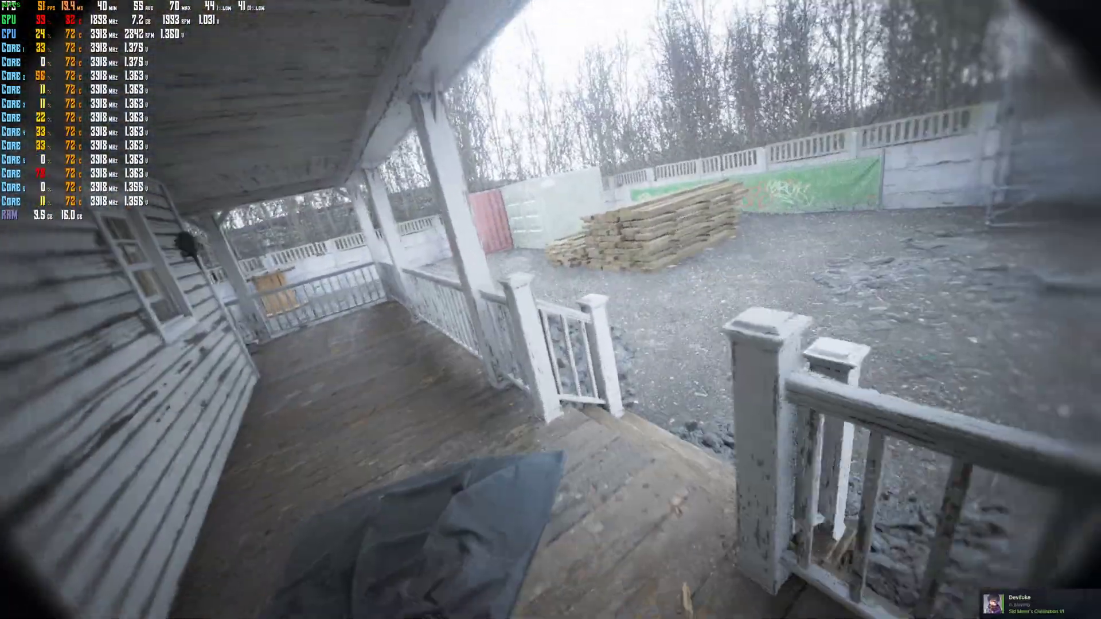
pyautogui.press('w')
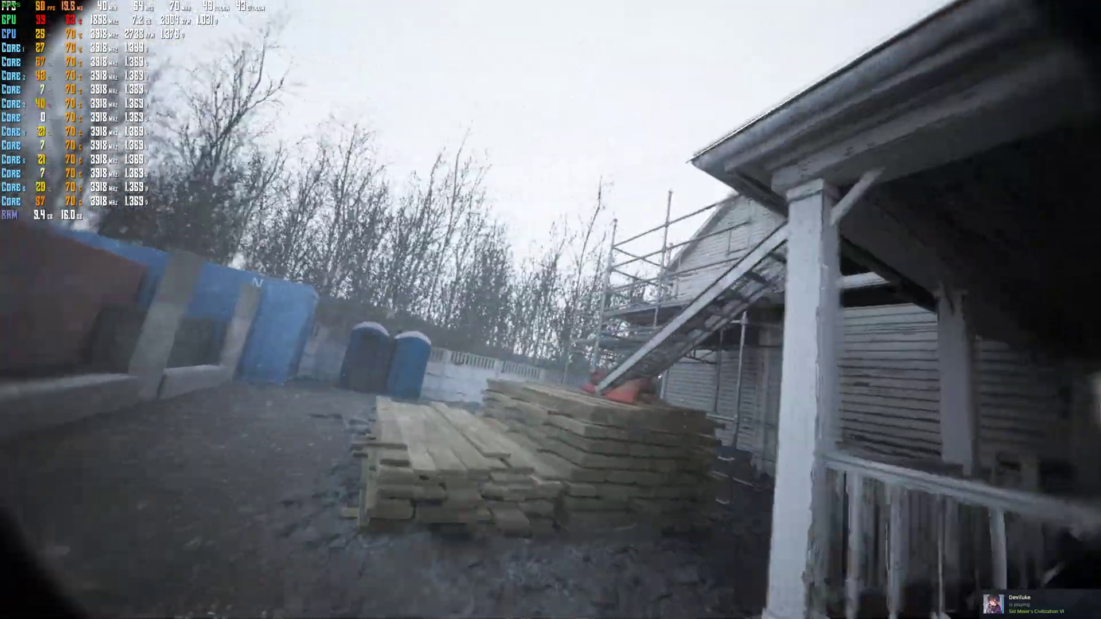
pyautogui.press('w')
pyautogui.press('w')
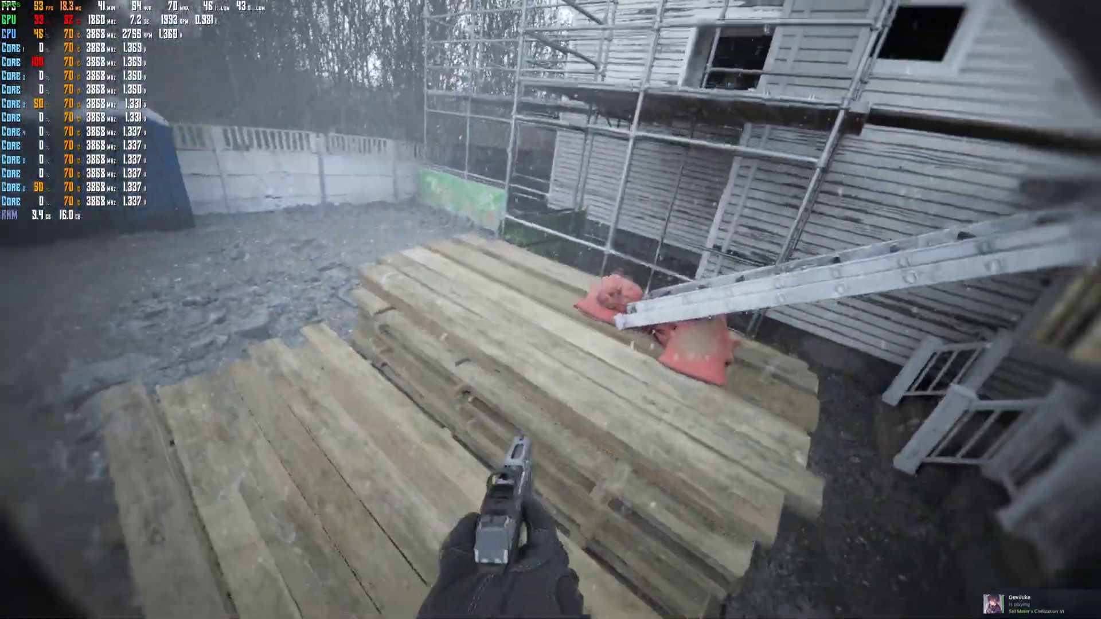
# Step: Climb from the lumber stack to the house roof and examine distant scenery and frame rate along the ridge
pyautogui.press('w')
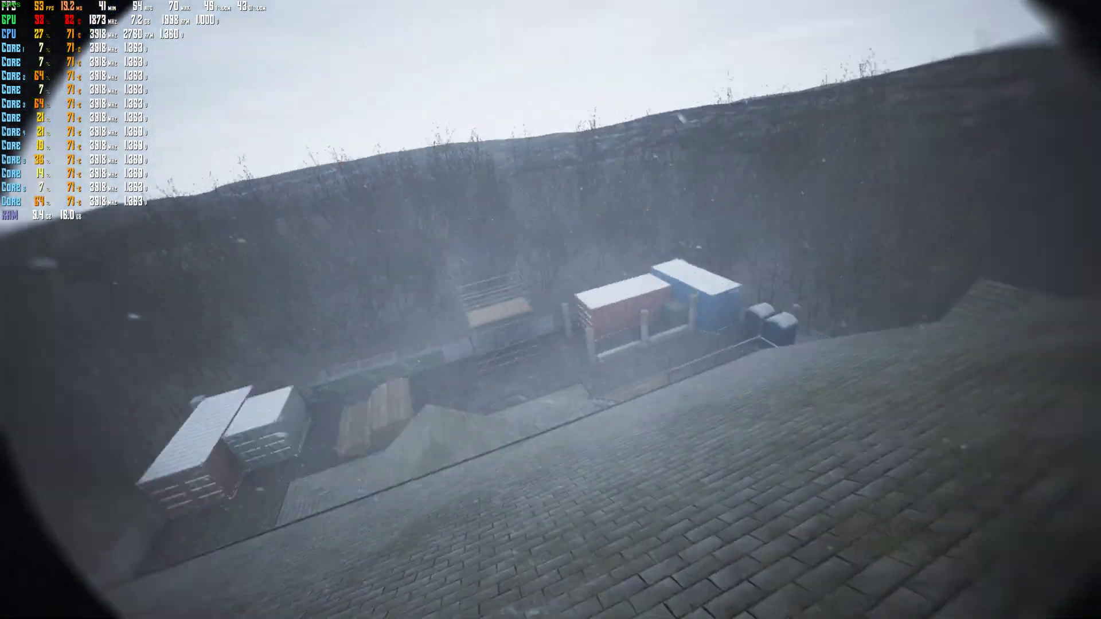
pyautogui.press('w')
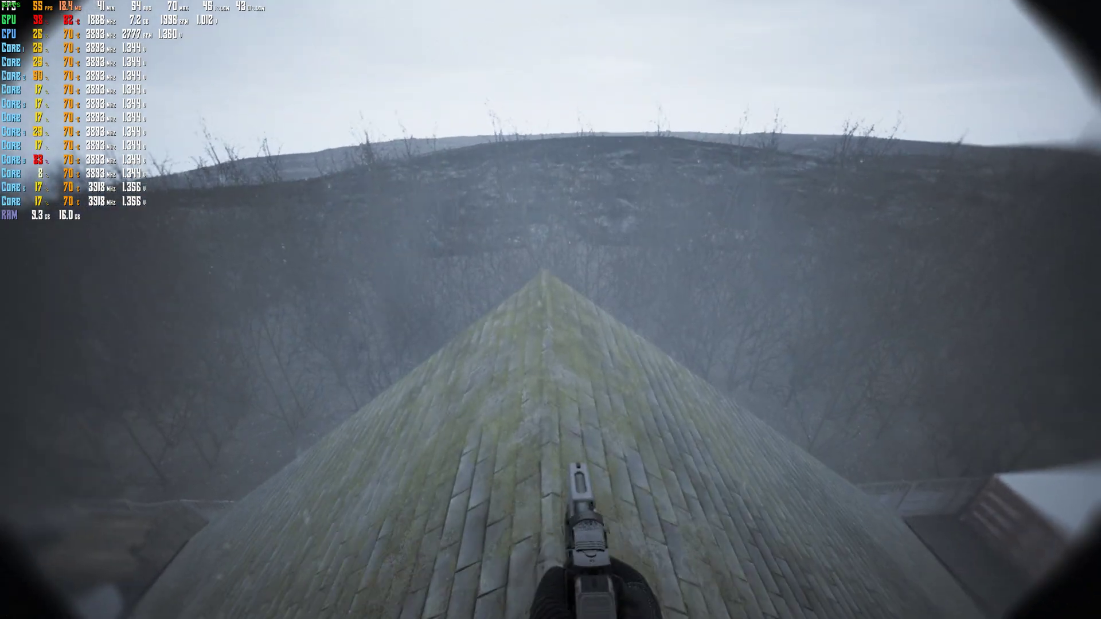
pyautogui.press('w')
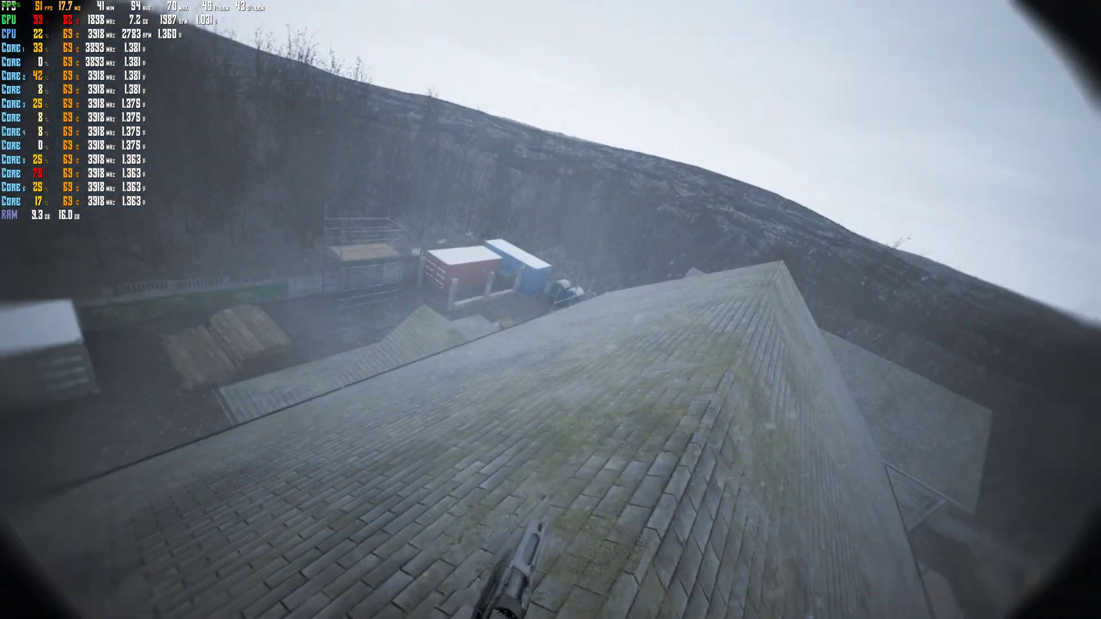